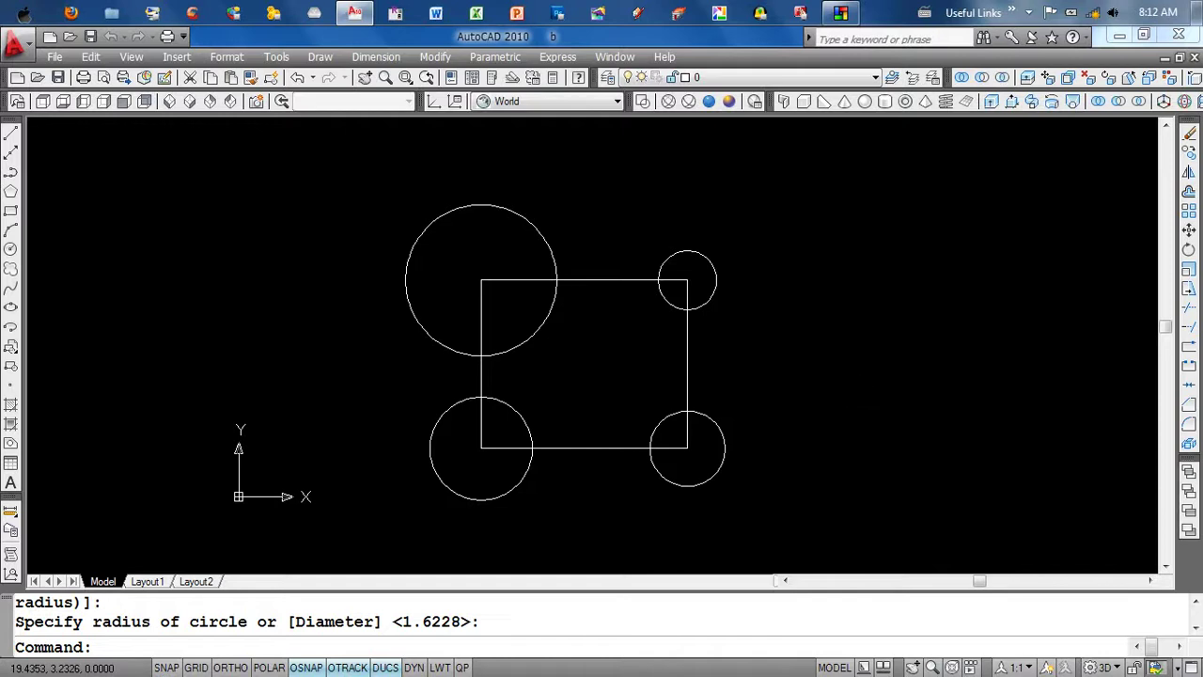
# - Save drawing b and close it
pyautogui.hotkey('ctrl', 's')
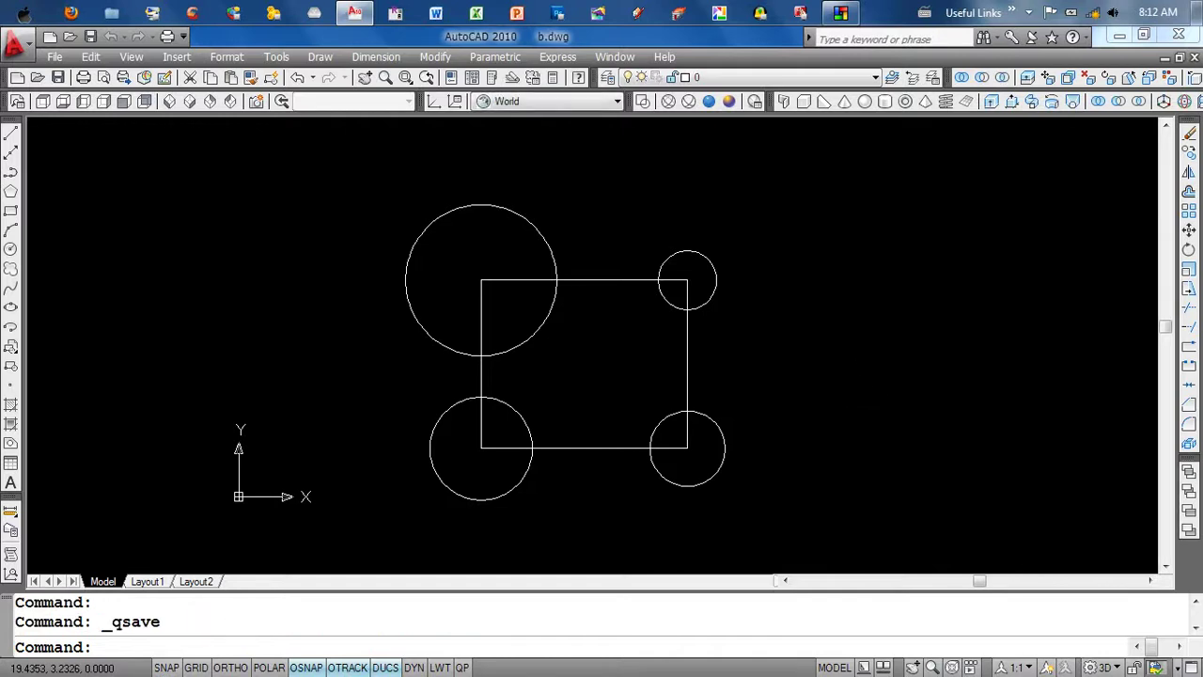
pyautogui.click(54, 58)
pyautogui.click(320, 248)
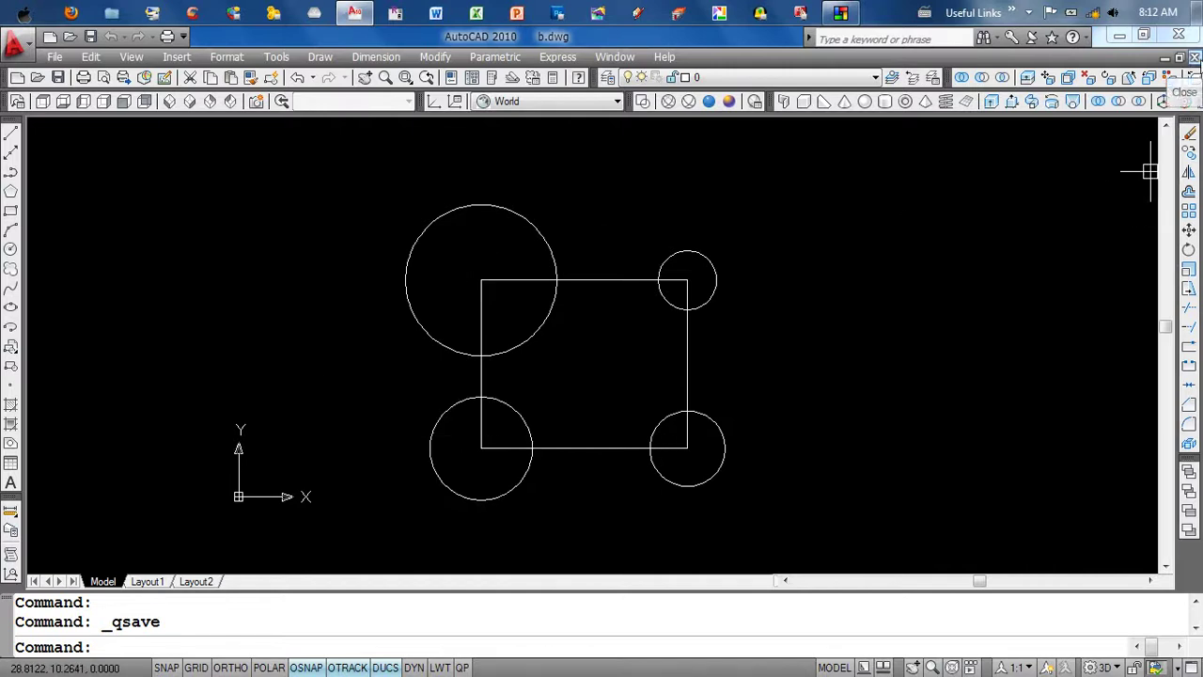
pyautogui.click(1195, 57)
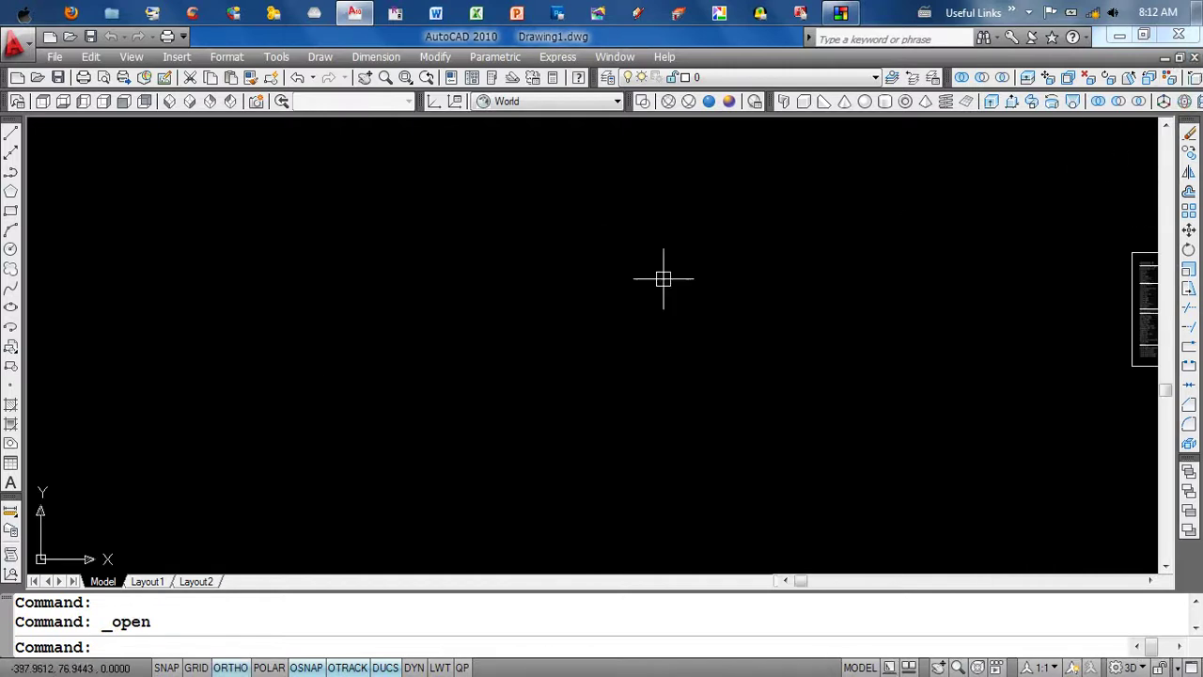
# - Open drawing a from the Desktop
pyautogui.click(68, 38)
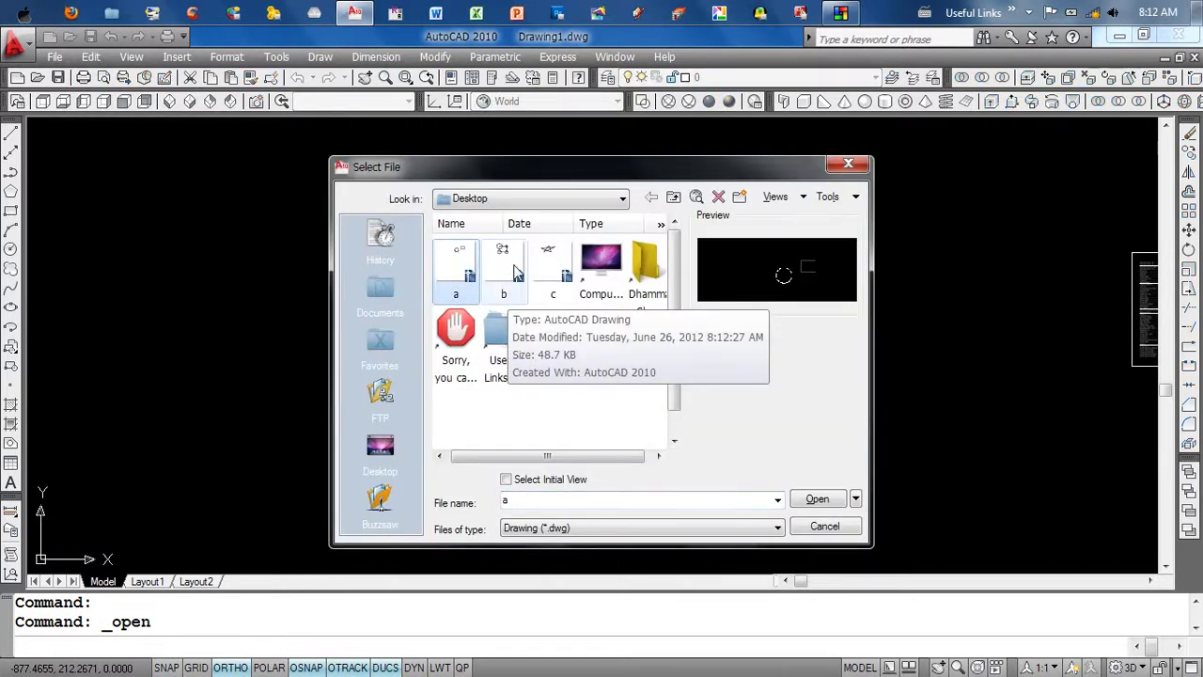
pyautogui.click(817, 501)
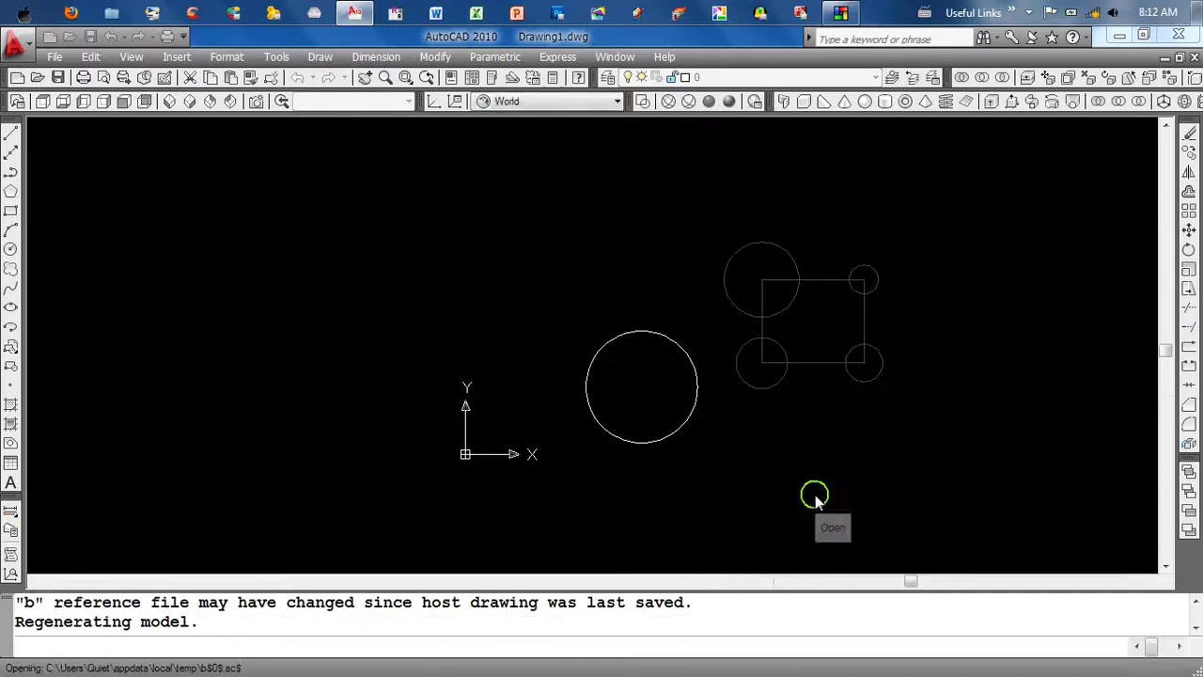
pyautogui.scroll(4, 859, 328)
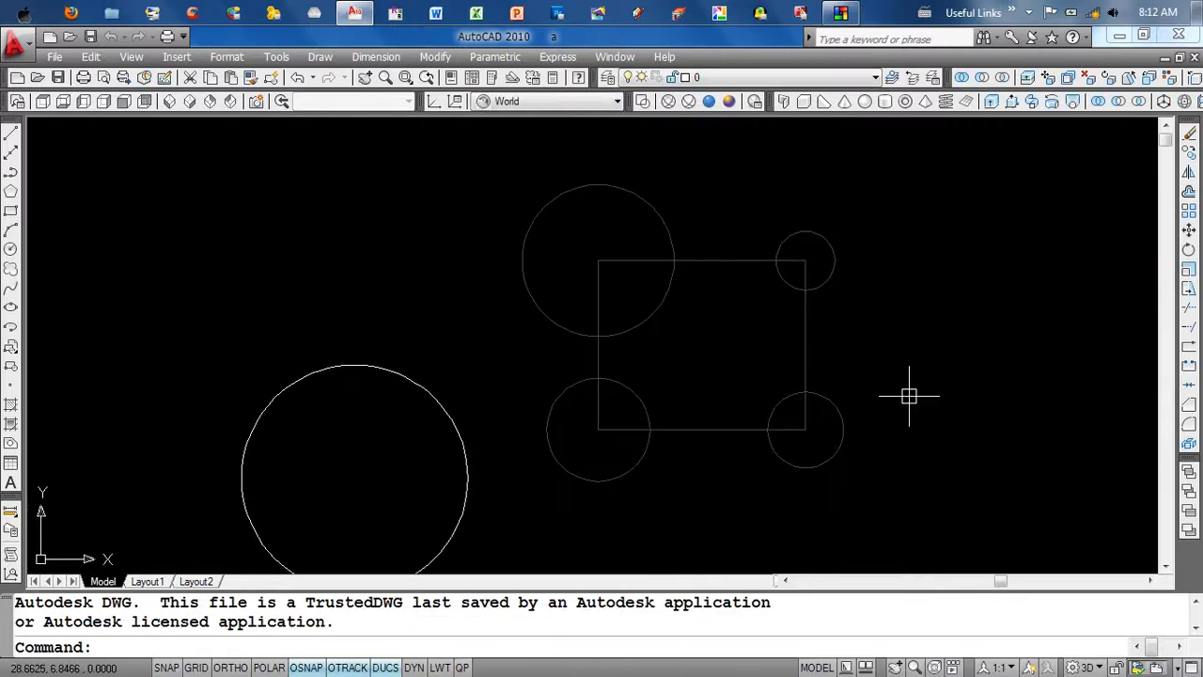
pyautogui.scroll(-2, 888, 432)
pyautogui.scroll(2, 771, 423)
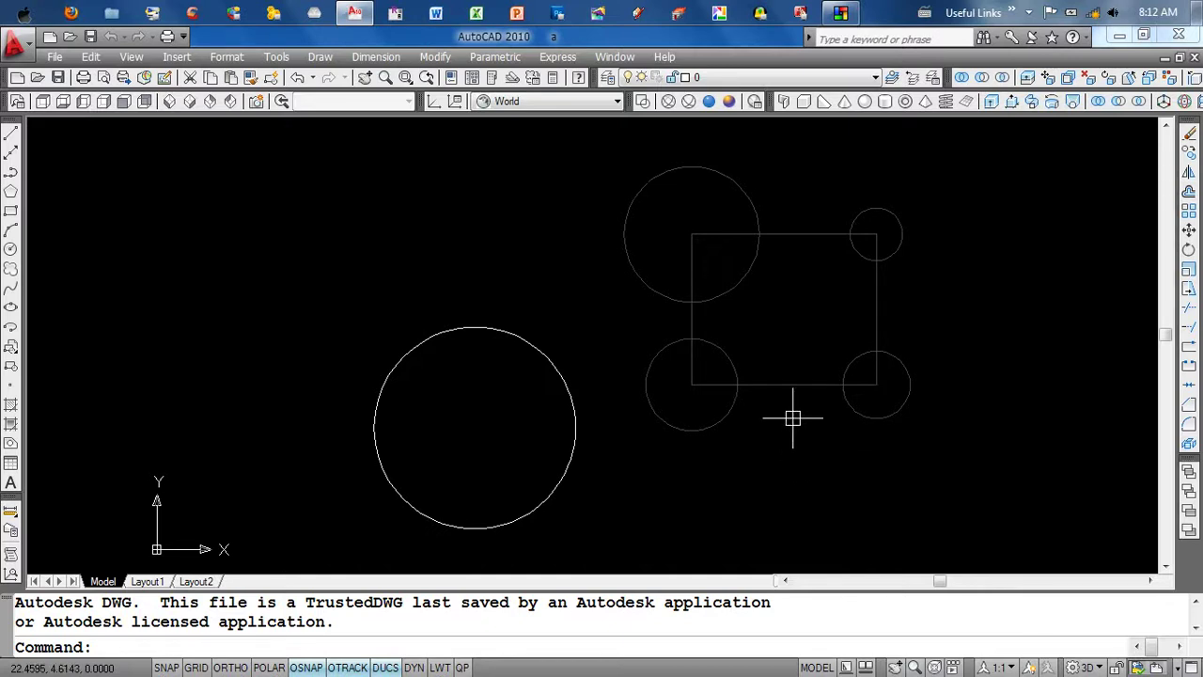
# - Regenerate the model of drawing a
pyautogui.moveTo(764, 407); pyautogui.dragTo(755, 407, button='middle')
pyautogui.write('re')
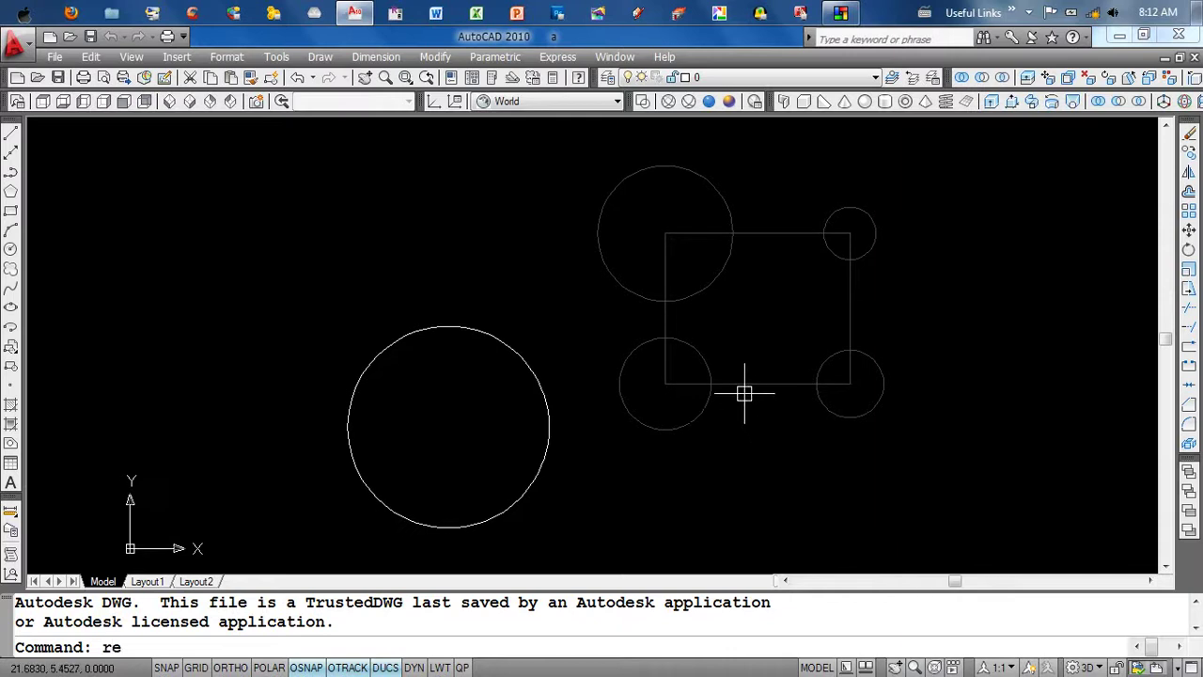
pyautogui.press('Return')
pyautogui.press('Return')
pyautogui.press('Return')
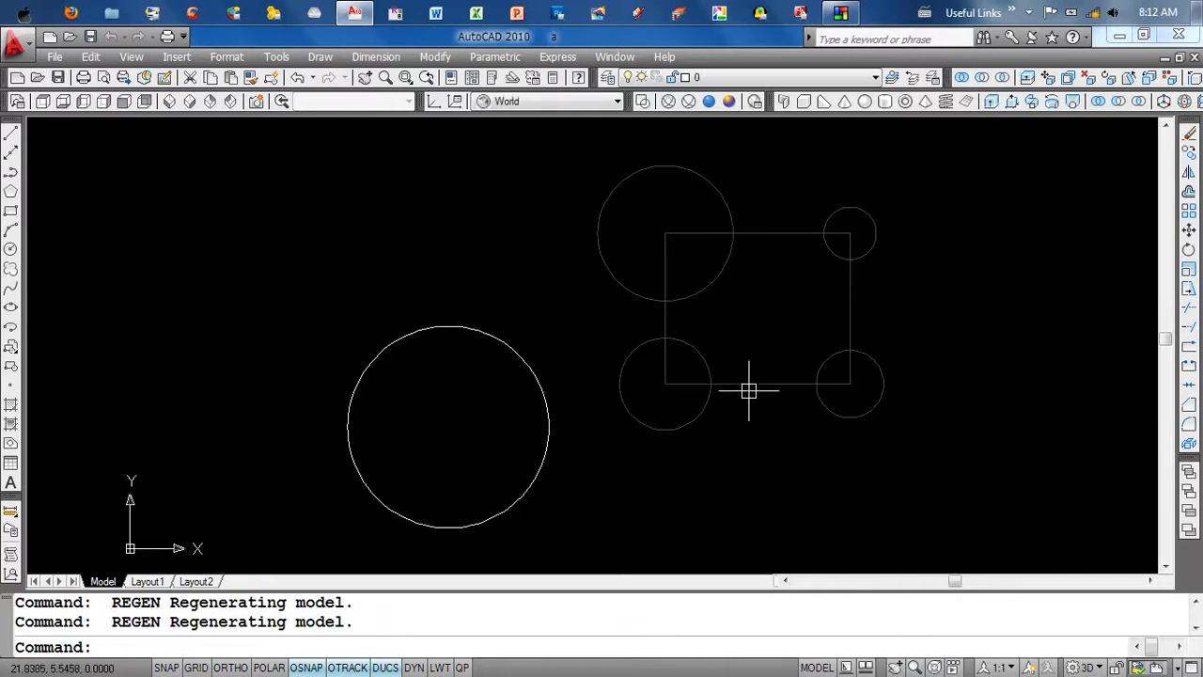
# - Check the list of external references in drawing a and dismiss it
pyautogui.moveTo(747, 389); pyautogui.dragTo(762, 387, button='middle')
pyautogui.write('er')
pyautogui.press('Return')
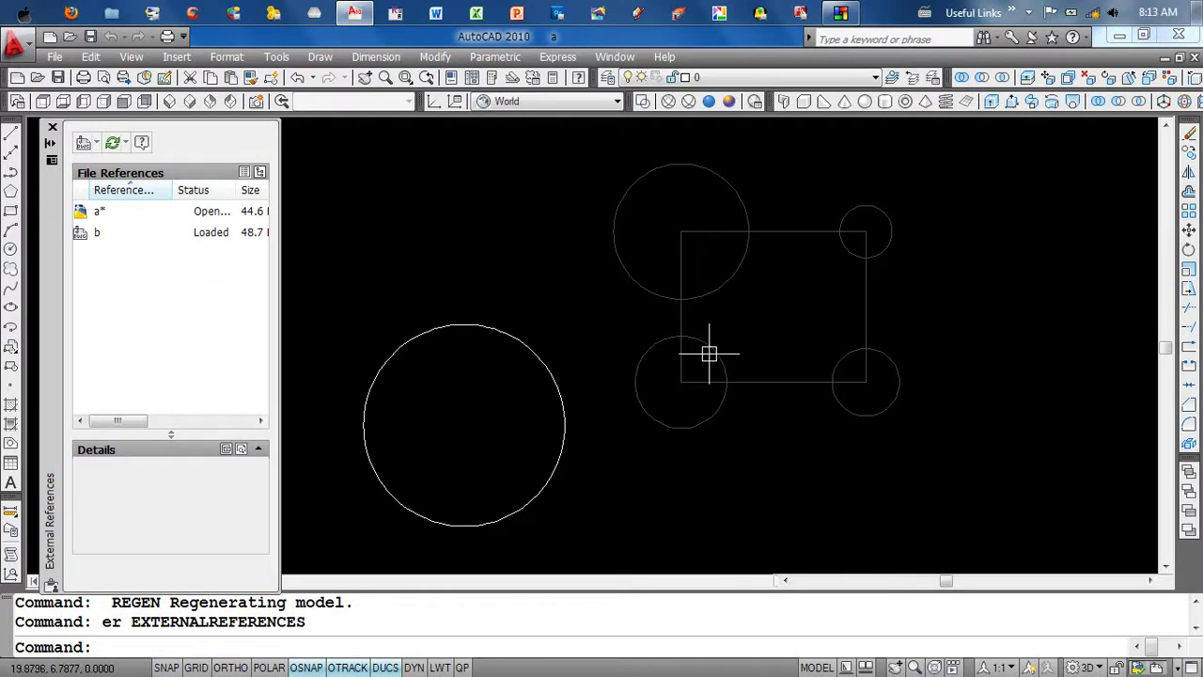
pyautogui.click(52, 127)
pyautogui.scroll(-2, 602, 329)
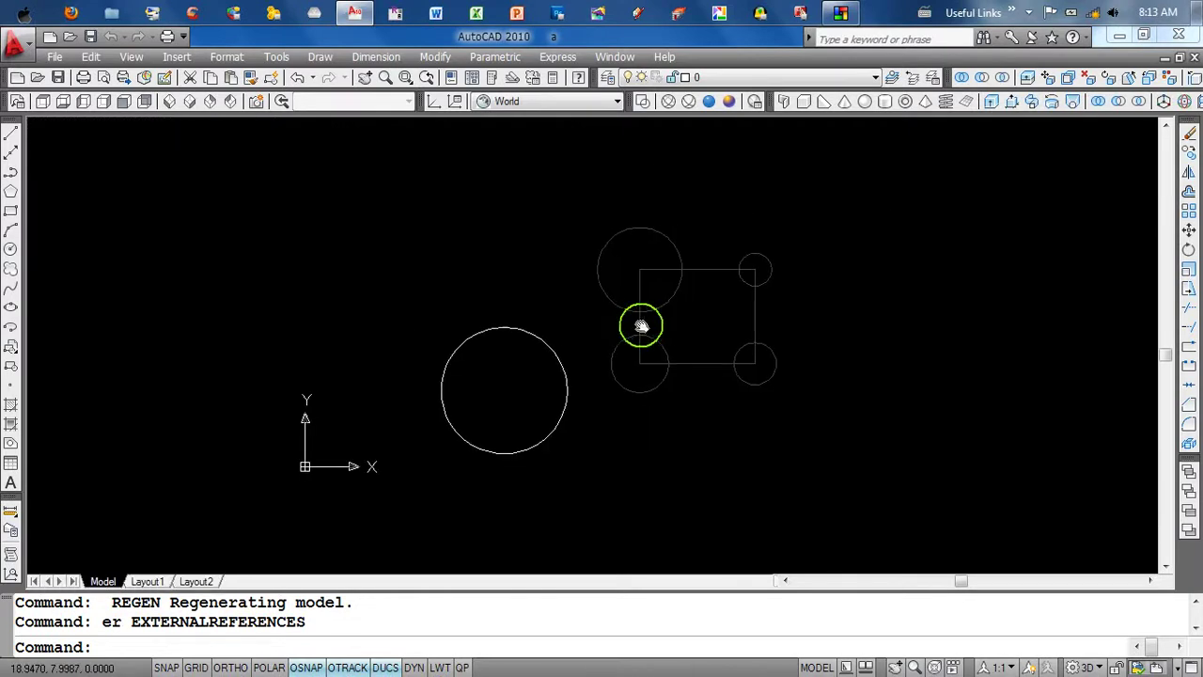
# - Close drawing a and open drawing c from the Desktop
pyautogui.click(1195, 57)
pyautogui.click(634, 404)
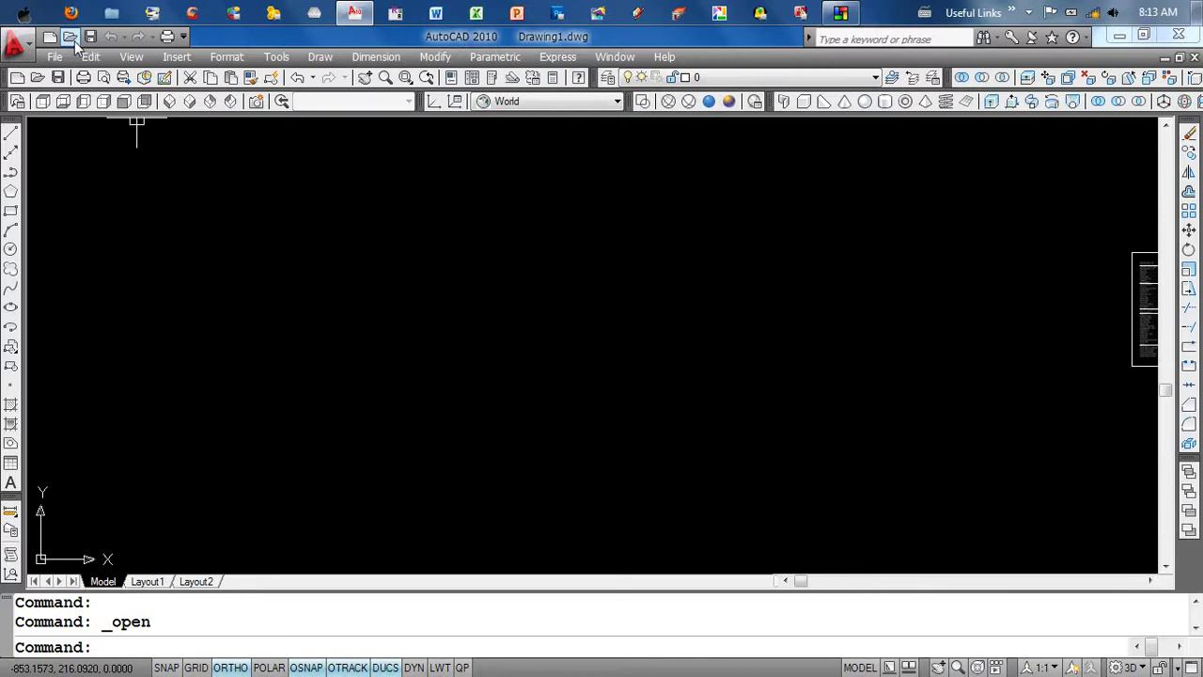
pyautogui.click(61, 38)
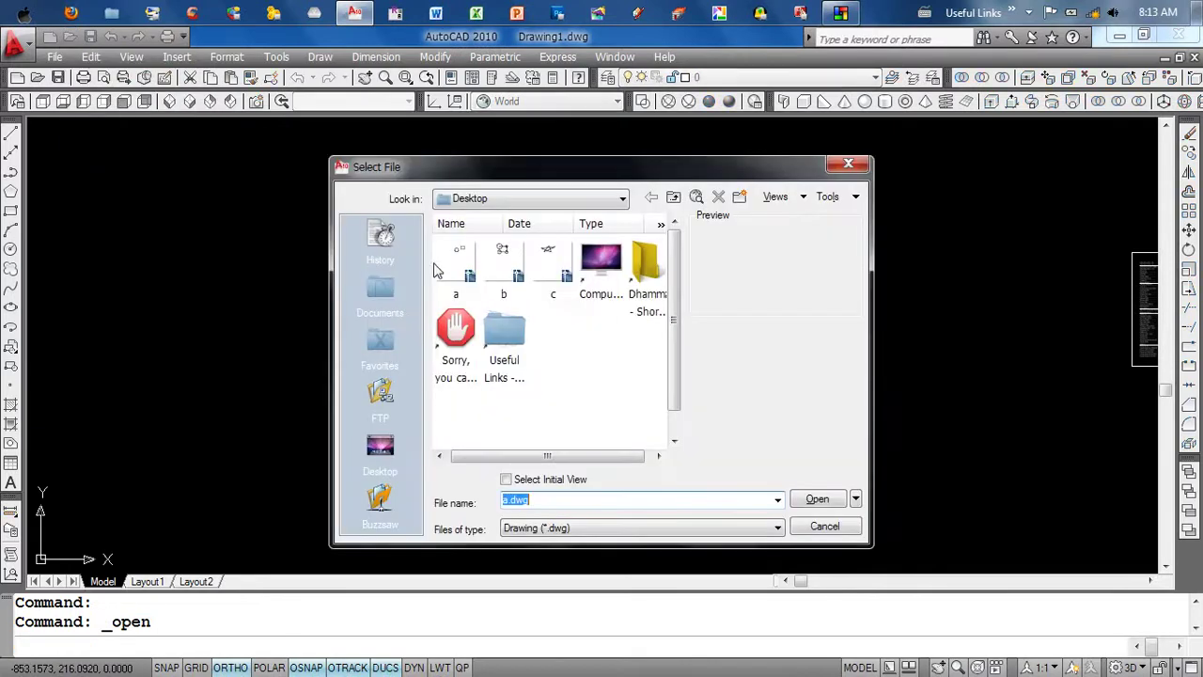
pyautogui.doubleClick(556, 284)
pyautogui.scroll(3, 640, 349)
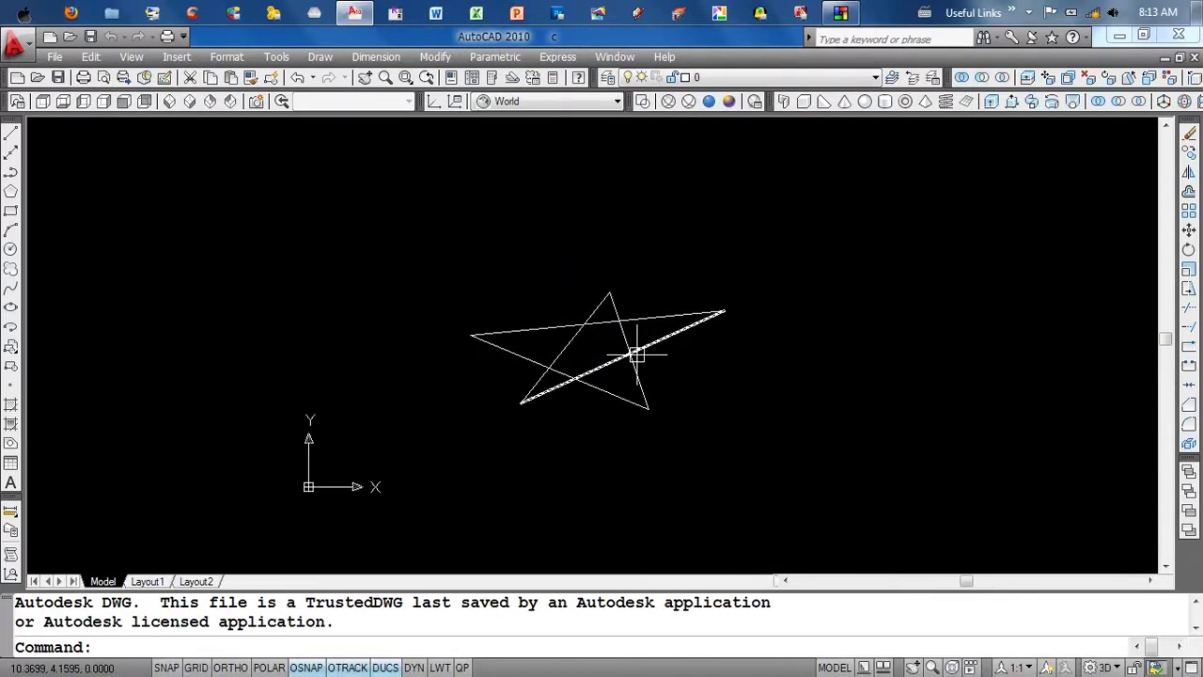
# - Attach drawing a to drawing c as an Overlay external reference, inserted at the tip of the star's right arm
pyautogui.write('er')
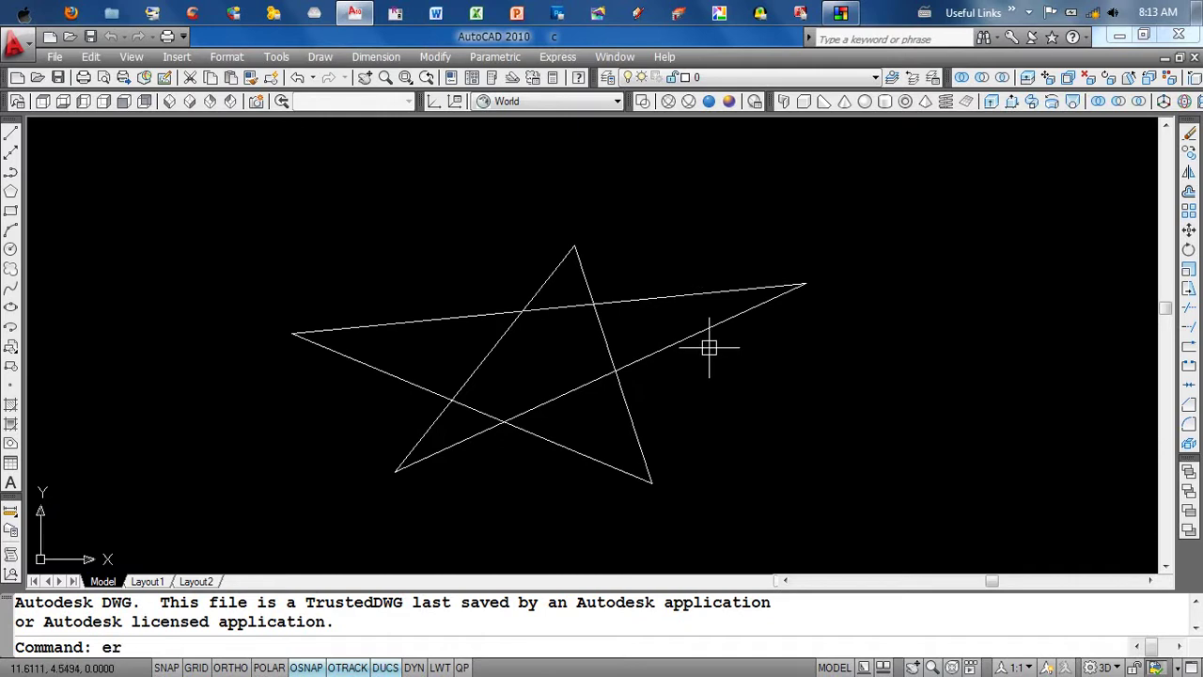
pyautogui.press('Return')
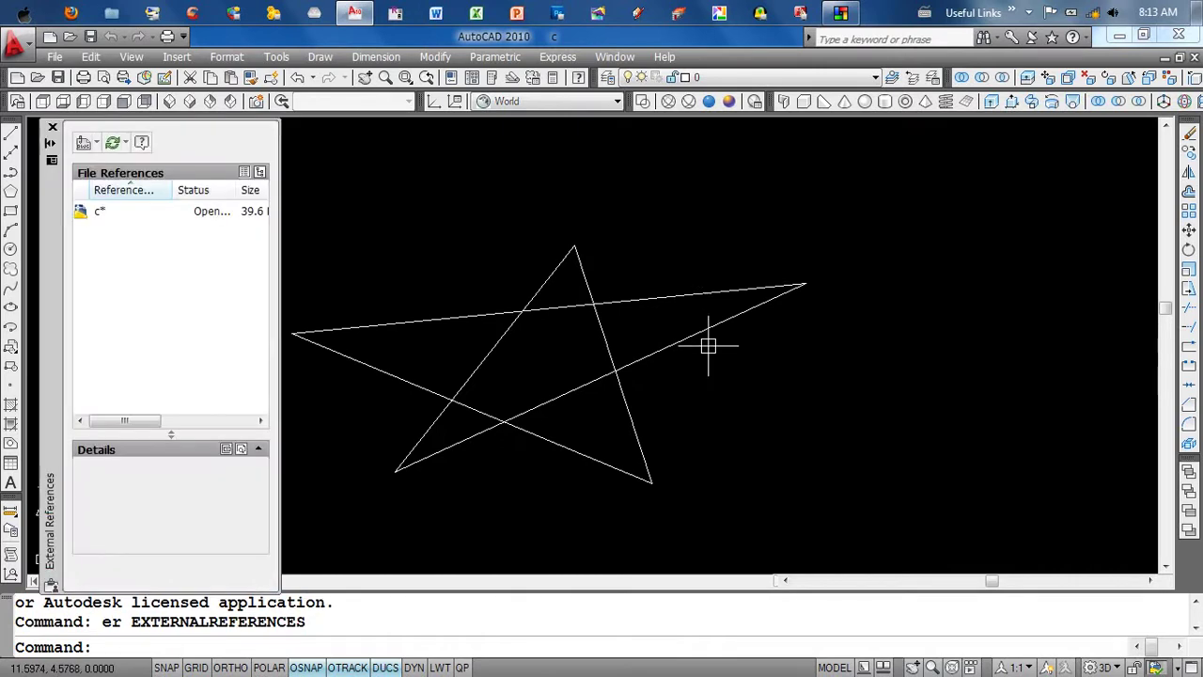
pyautogui.click(95, 142)
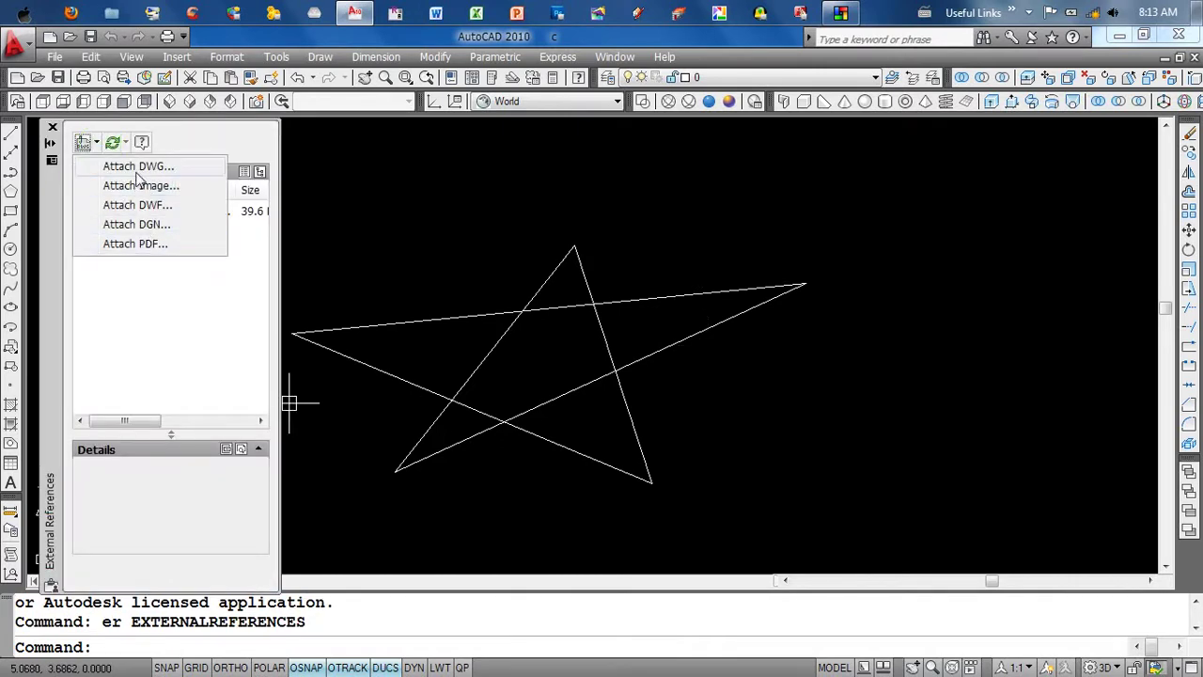
pyautogui.click(137, 169)
pyautogui.click(475, 324)
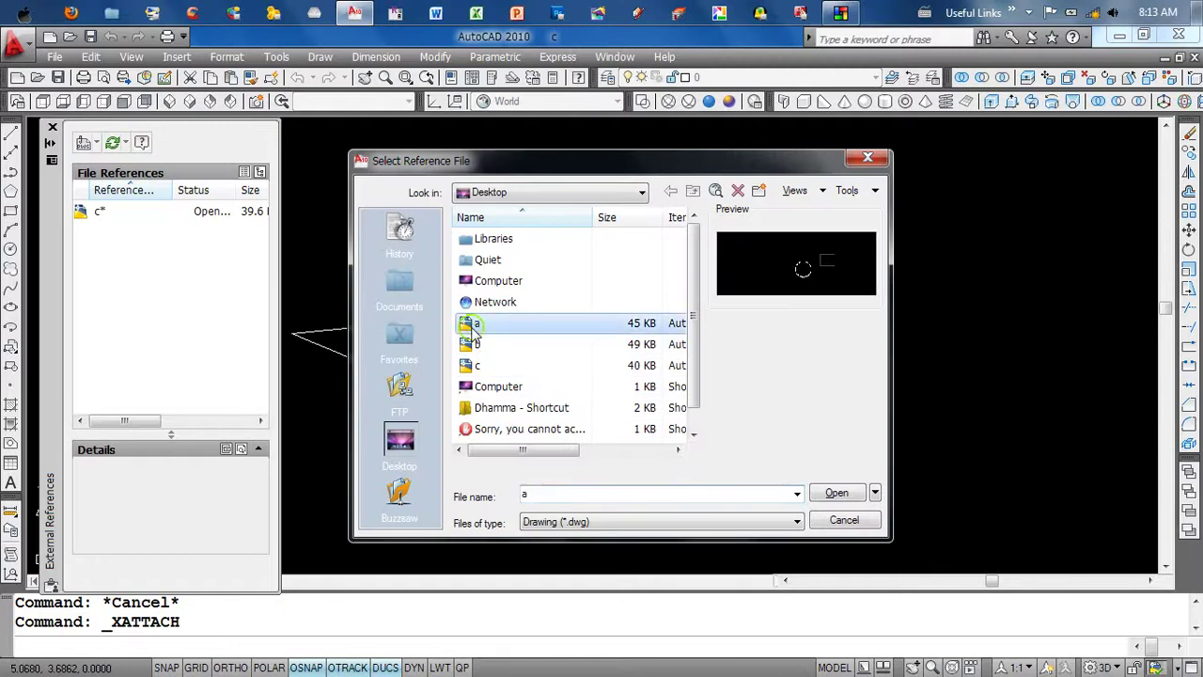
pyautogui.click(836, 494)
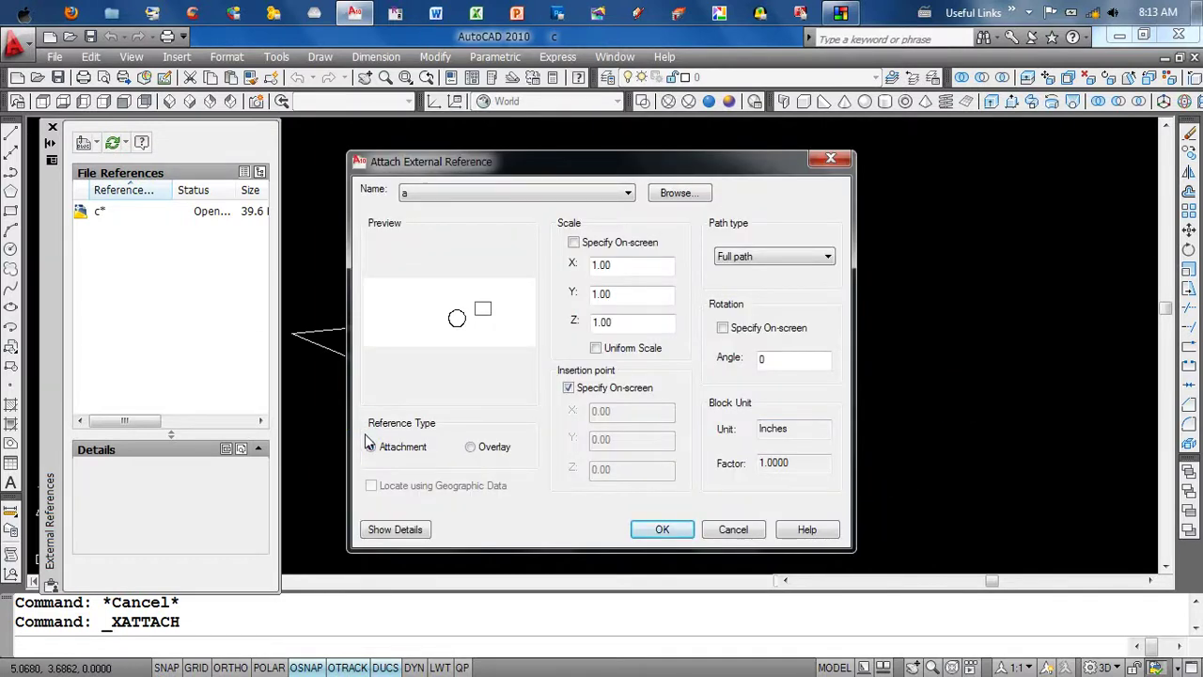
pyautogui.click(489, 453)
pyautogui.click(661, 529)
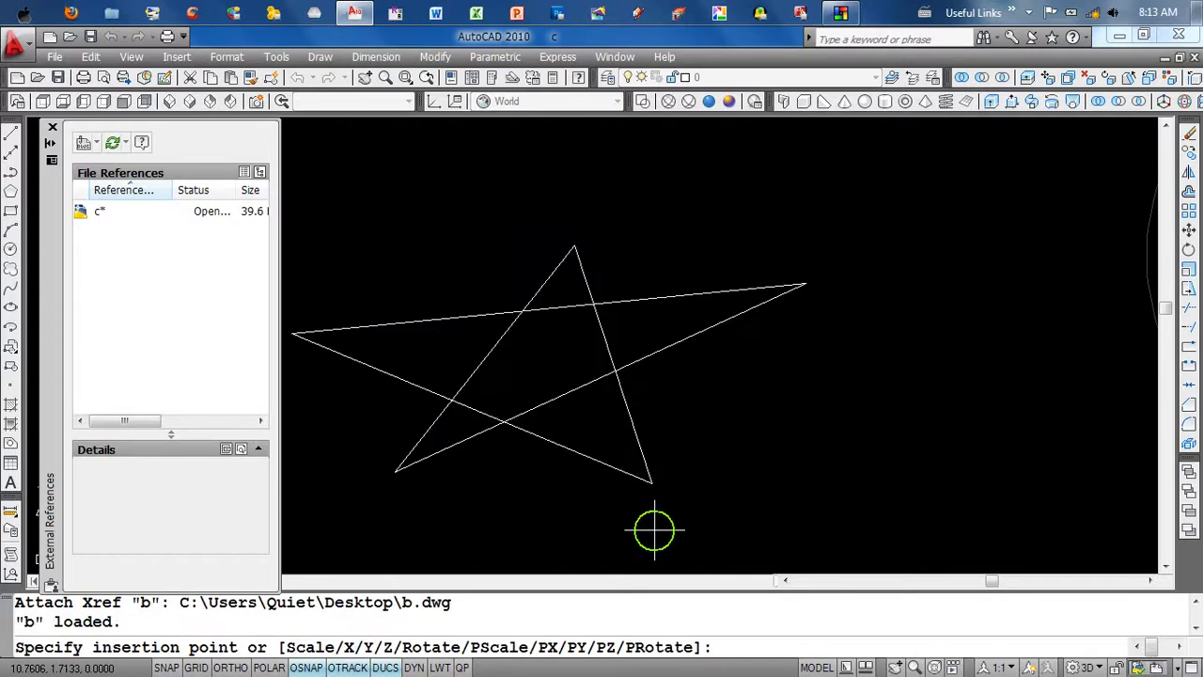
pyautogui.click(806, 282)
pyautogui.scroll(-4, 875, 371)
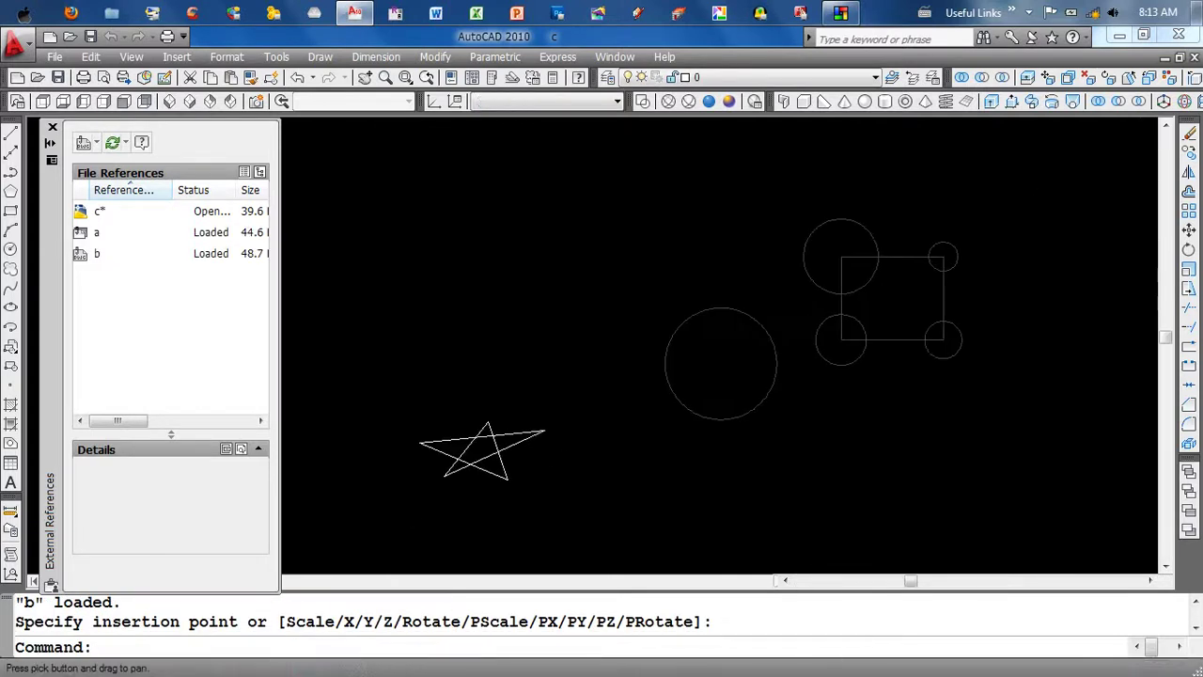
pyautogui.scroll(1, 794, 447)
pyautogui.moveTo(795, 447); pyautogui.dragTo(733, 462, button='middle')
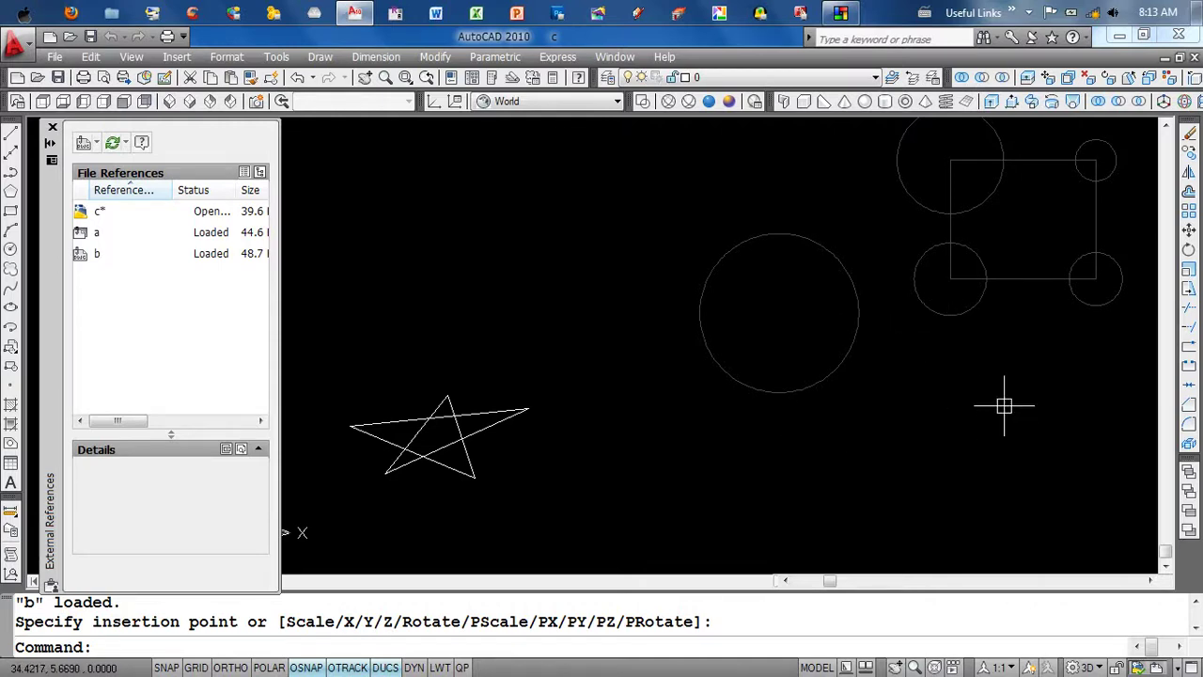
pyautogui.moveTo(833, 422); pyautogui.dragTo(836, 422, button='middle')
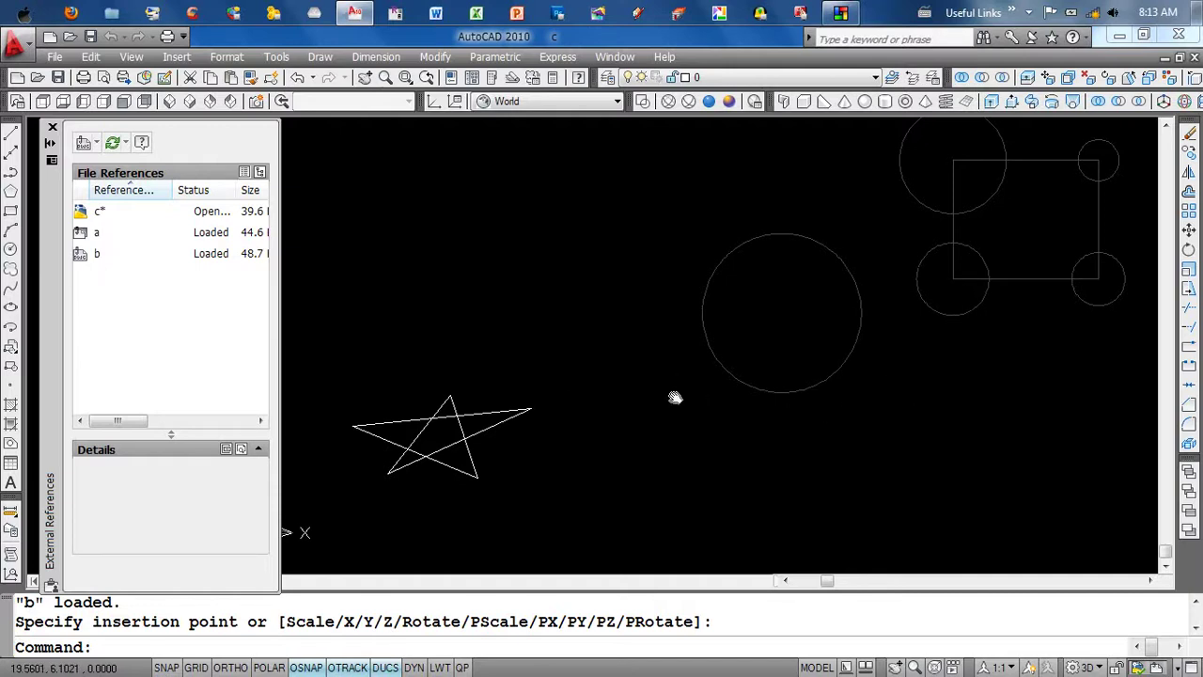
pyautogui.moveTo(675, 397)
pyautogui.mouseDown(button='middle')
pyautogui.moveTo(671, 408)
pyautogui.moveTo(704, 410)
pyautogui.moveTo(692, 406)
pyautogui.mouseUp(button='middle')
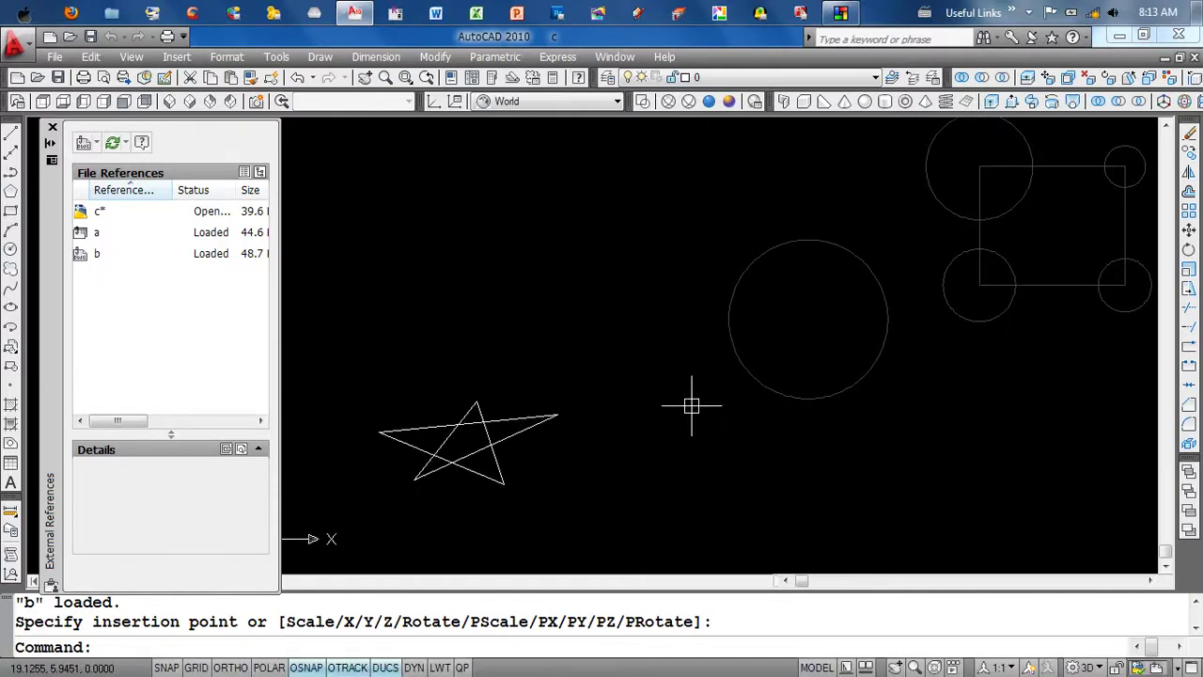
pyautogui.scroll(-2, 714, 402)
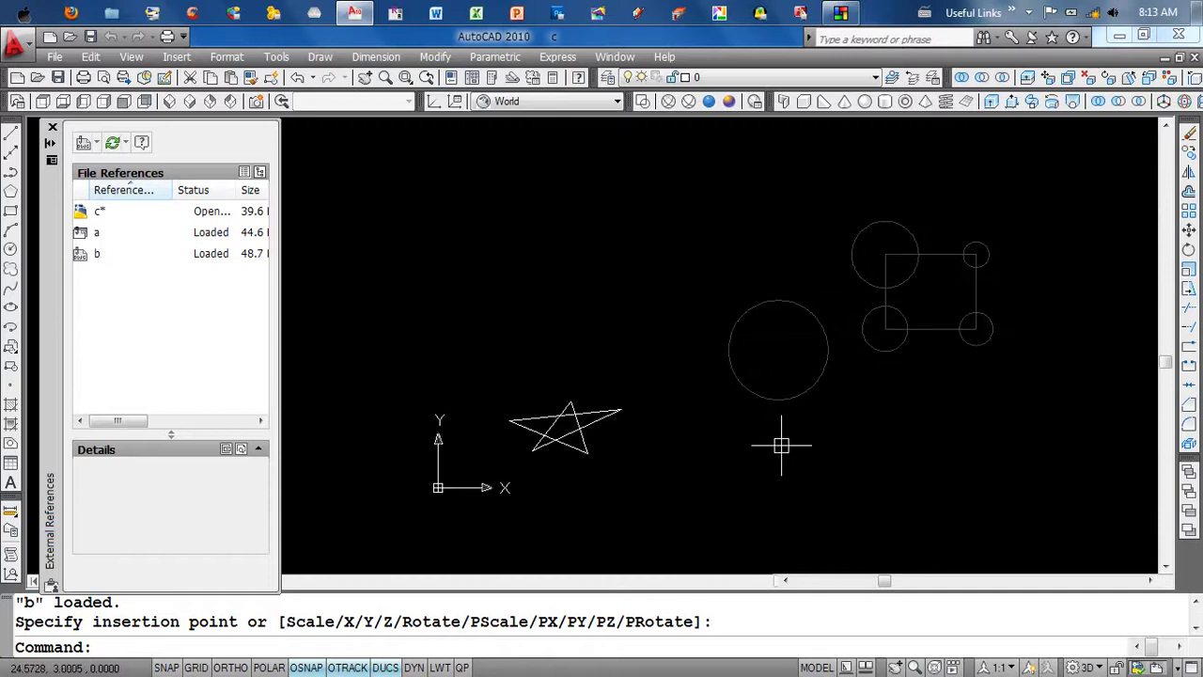
pyautogui.rightClick(87, 241)
pyautogui.click(614, 211)
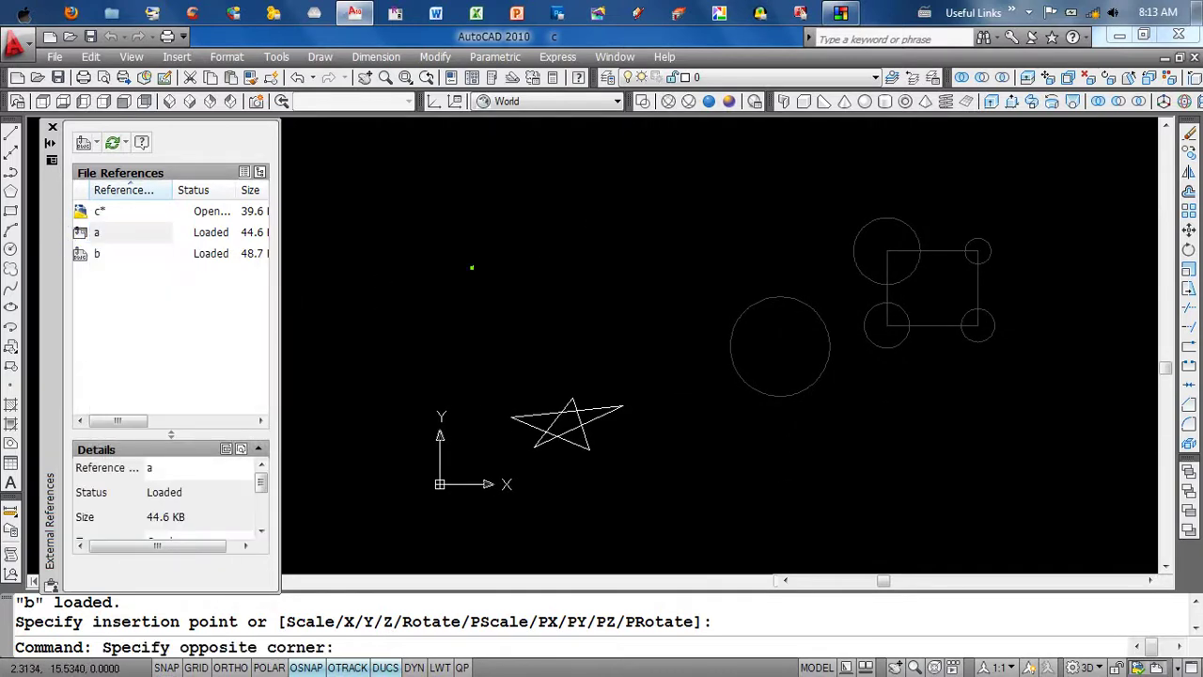
pyautogui.click(630, 201)
# - Regenerate the model of drawing c
pyautogui.moveTo(835, 341); pyautogui.dragTo(800, 342, button='middle')
pyautogui.write('re')
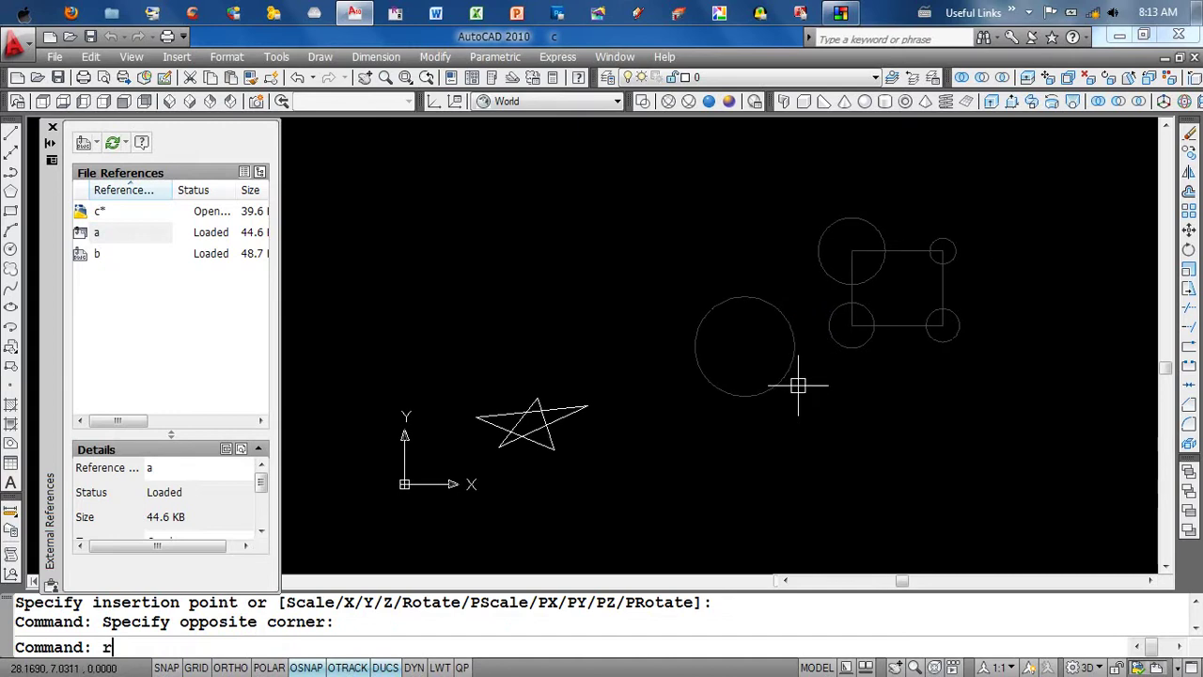
pyautogui.press('Return')
pyautogui.press('Return')
pyautogui.moveTo(522, 386); pyautogui.dragTo(550, 365, button='middle')
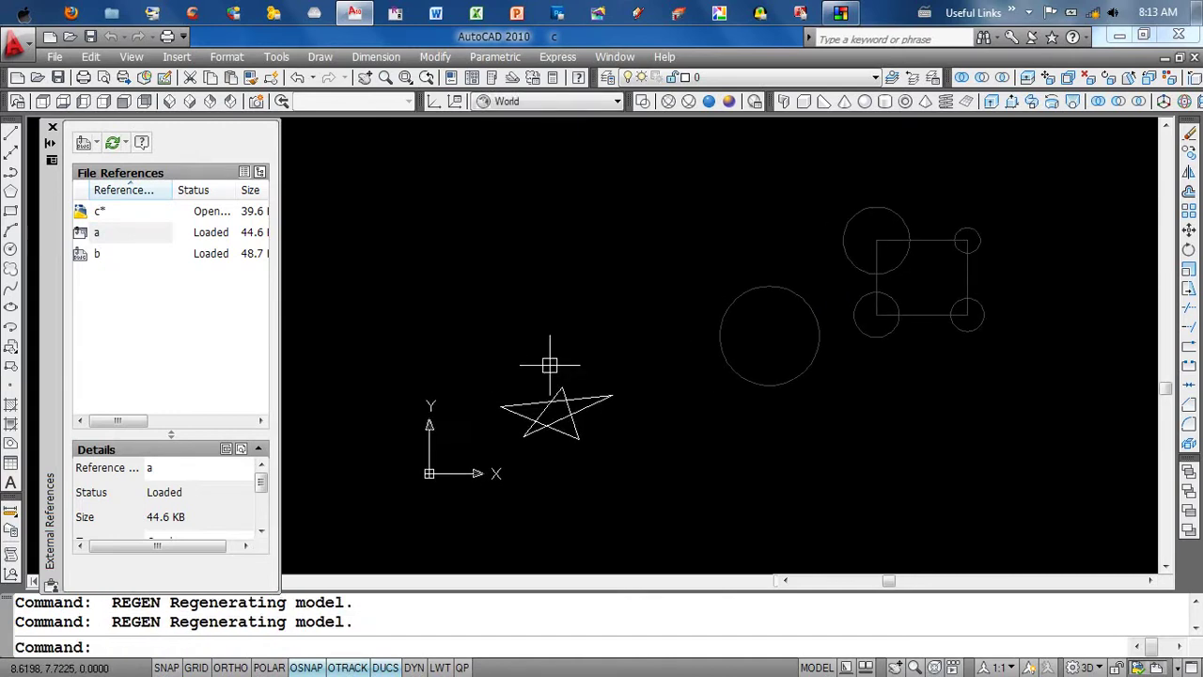
# - Compare the details of references a and b in the file reference list
pyautogui.click(100, 233)
pyautogui.moveTo(102, 258)
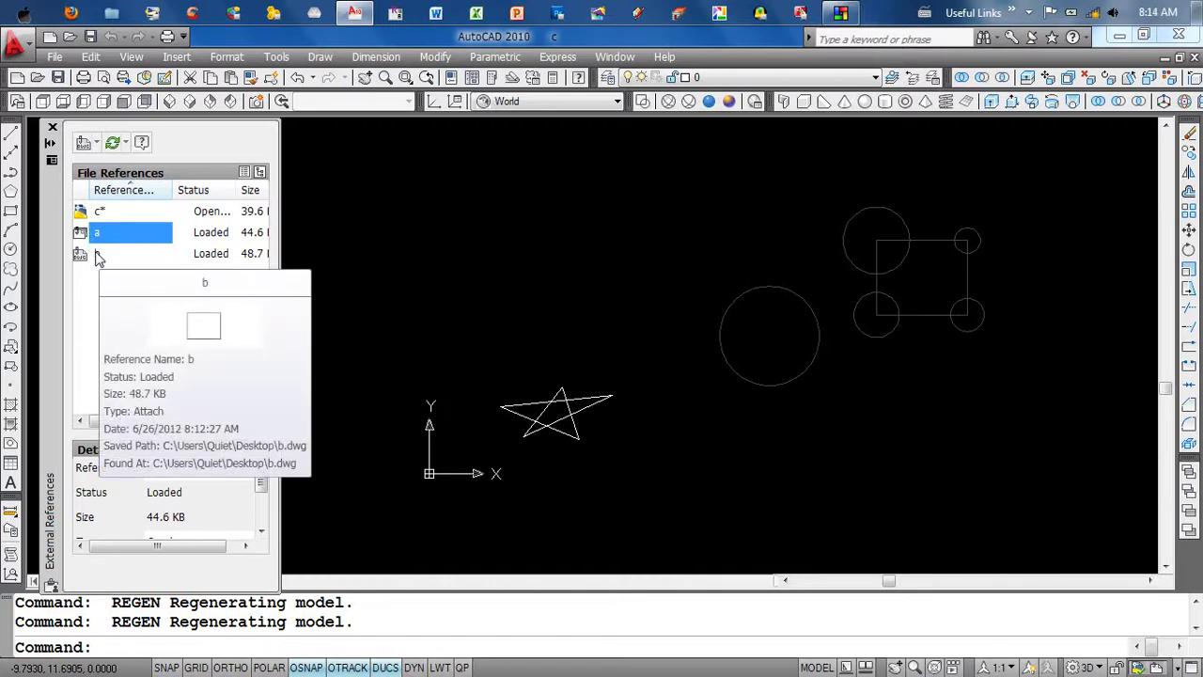
pyautogui.click(100, 254)
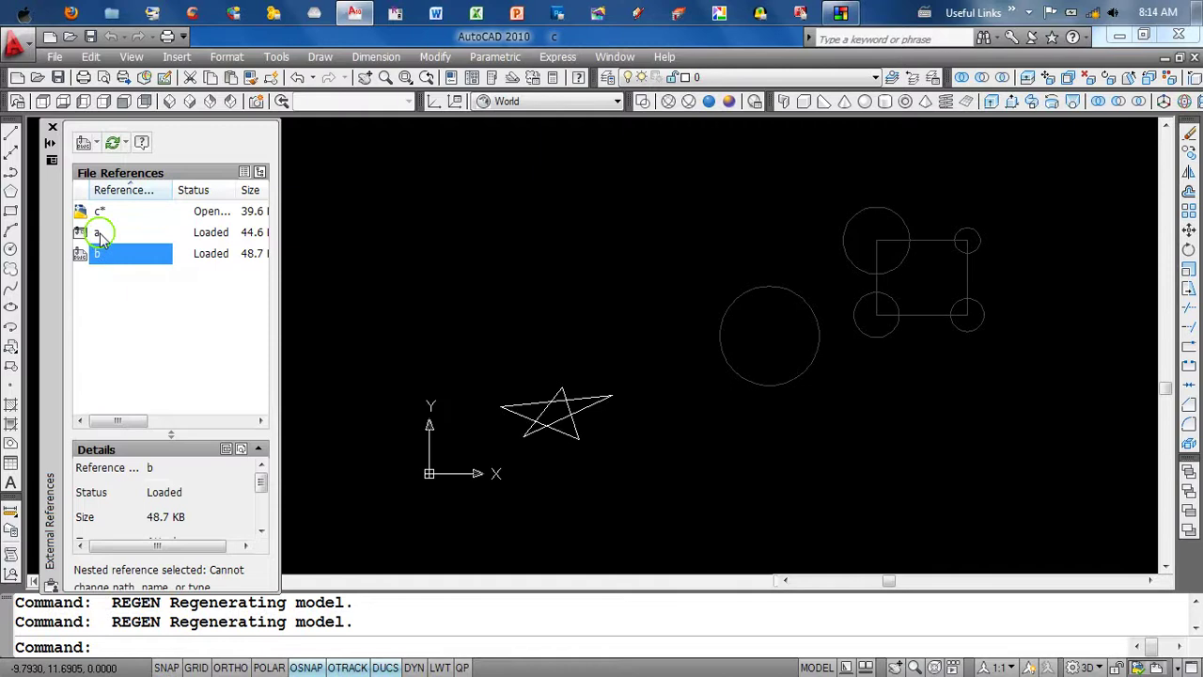
pyautogui.click(100, 233)
pyautogui.click(101, 254)
pyautogui.click(86, 234)
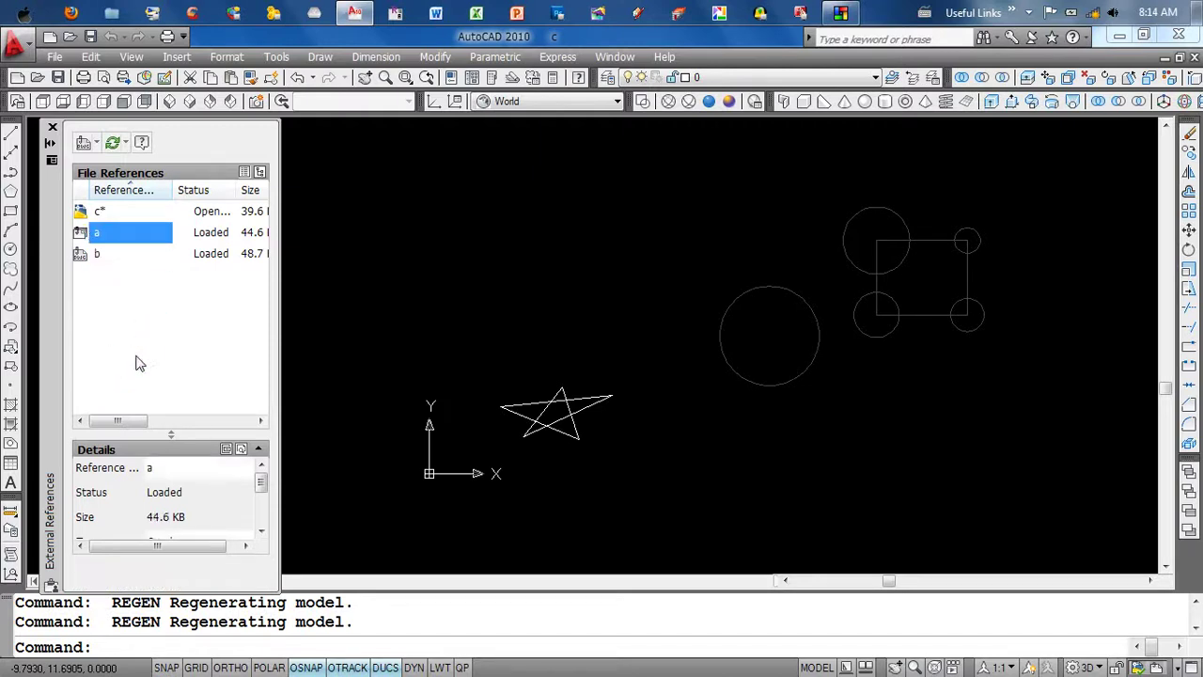
# - Examine which reference commands are available for reference a and for nested reference b
pyautogui.rightClick(101, 241)
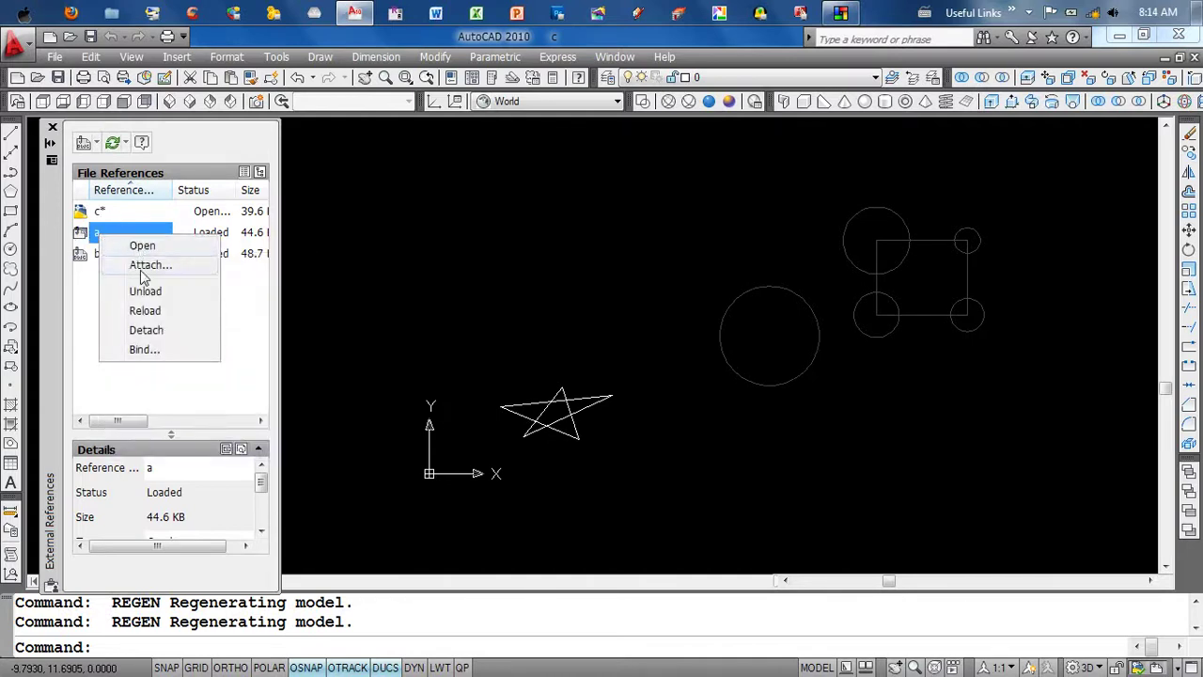
pyautogui.click(164, 378)
pyautogui.rightClick(91, 256)
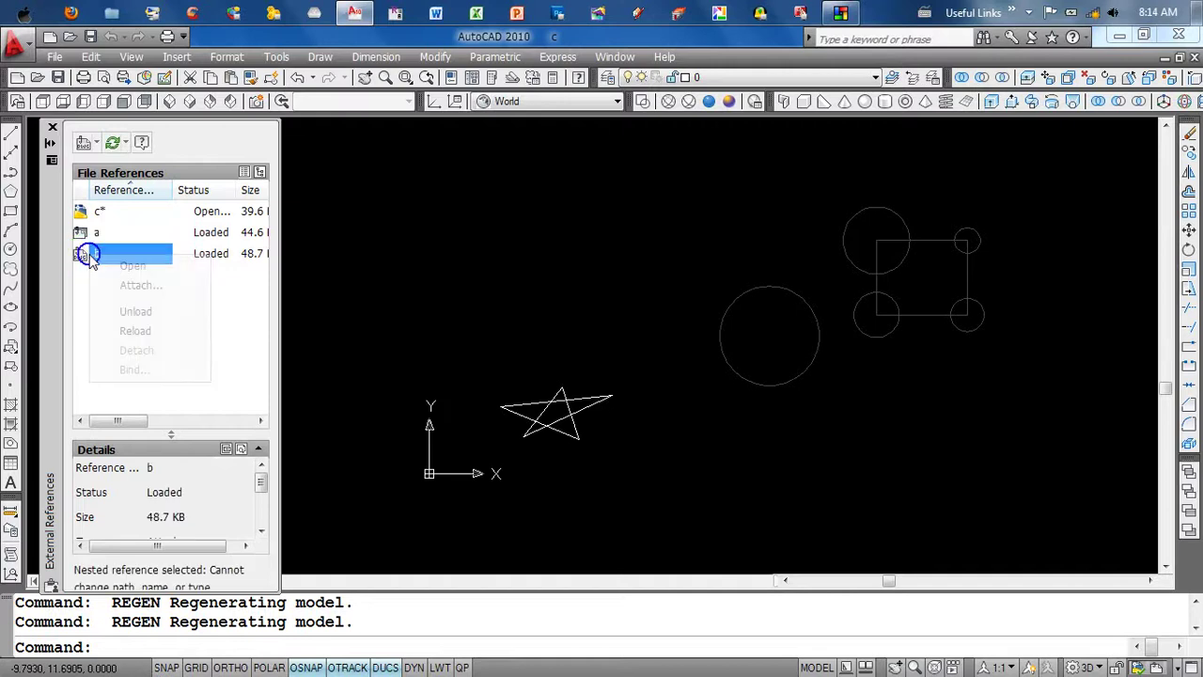
pyautogui.click(143, 392)
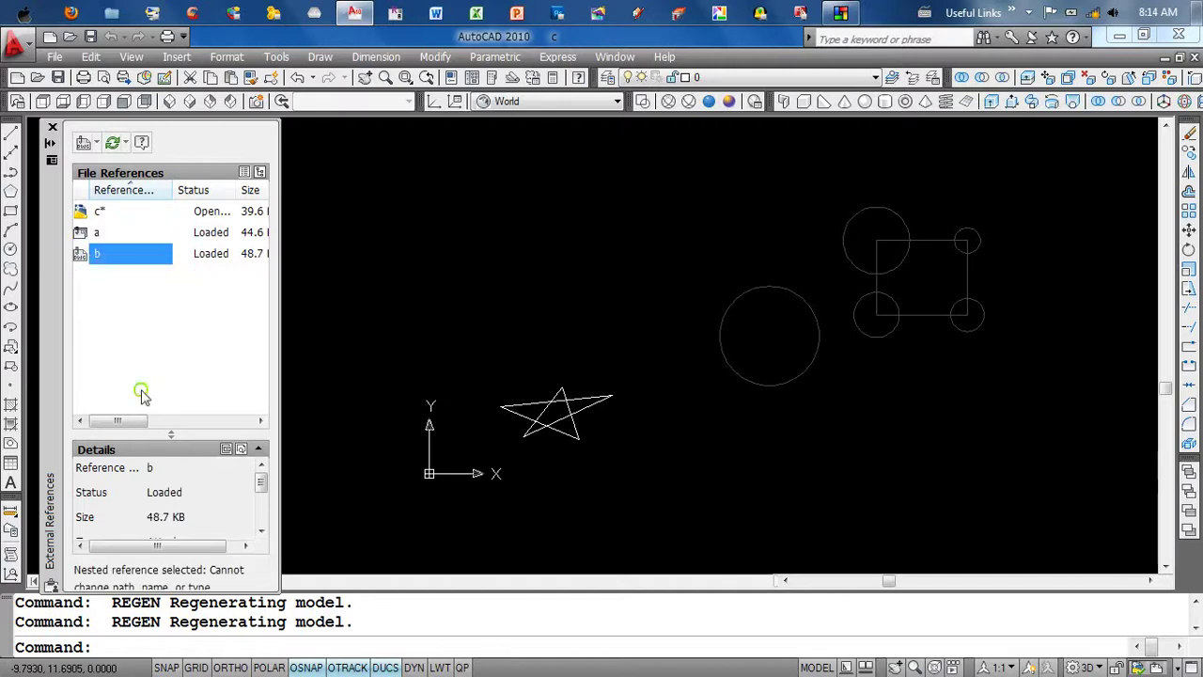
pyautogui.rightClick(94, 235)
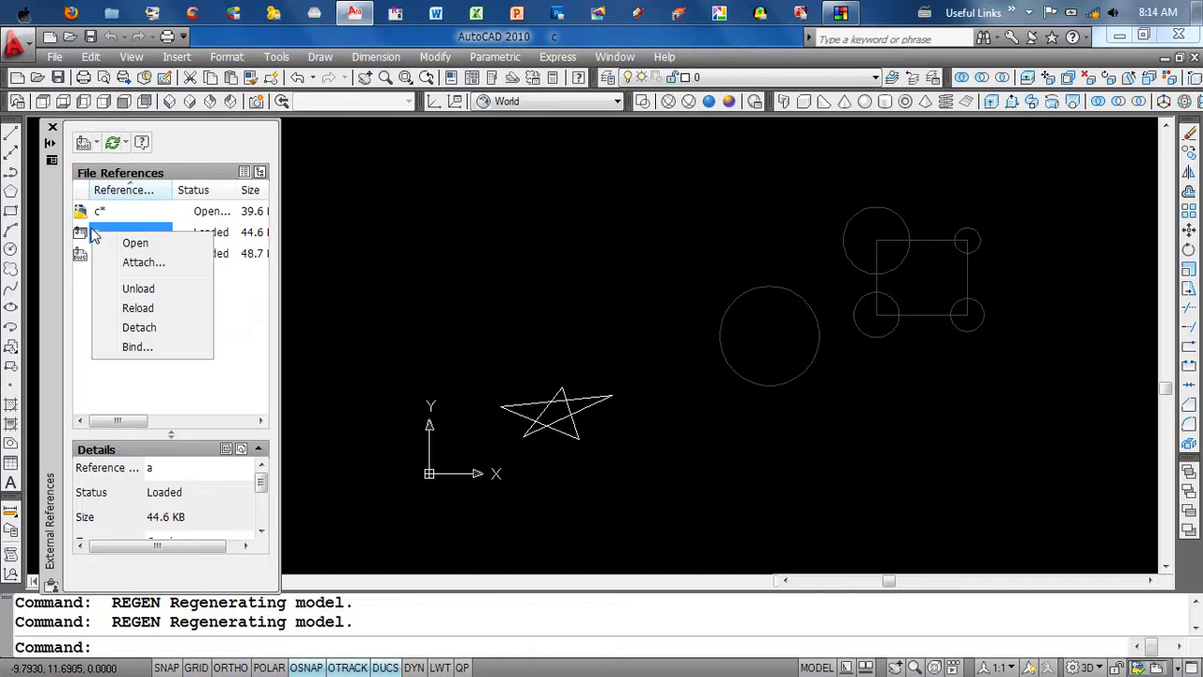
# - Unload reference a from drawing c and reload it
pyautogui.click(141, 289)
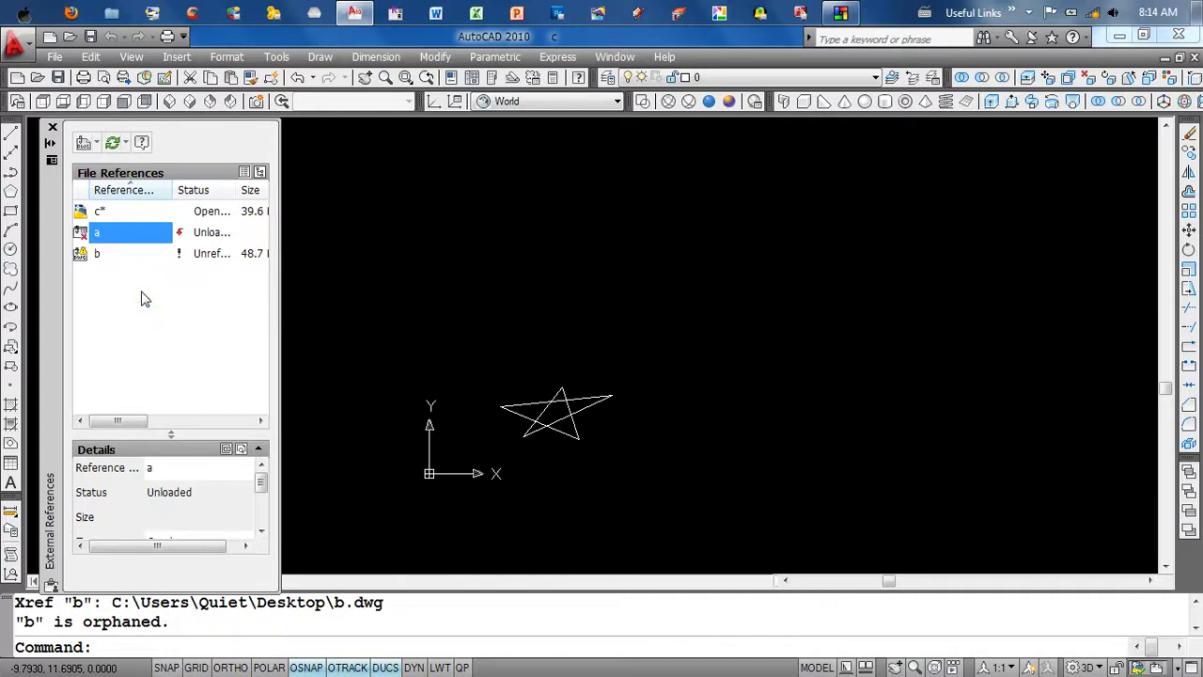
pyautogui.rightClick(104, 240)
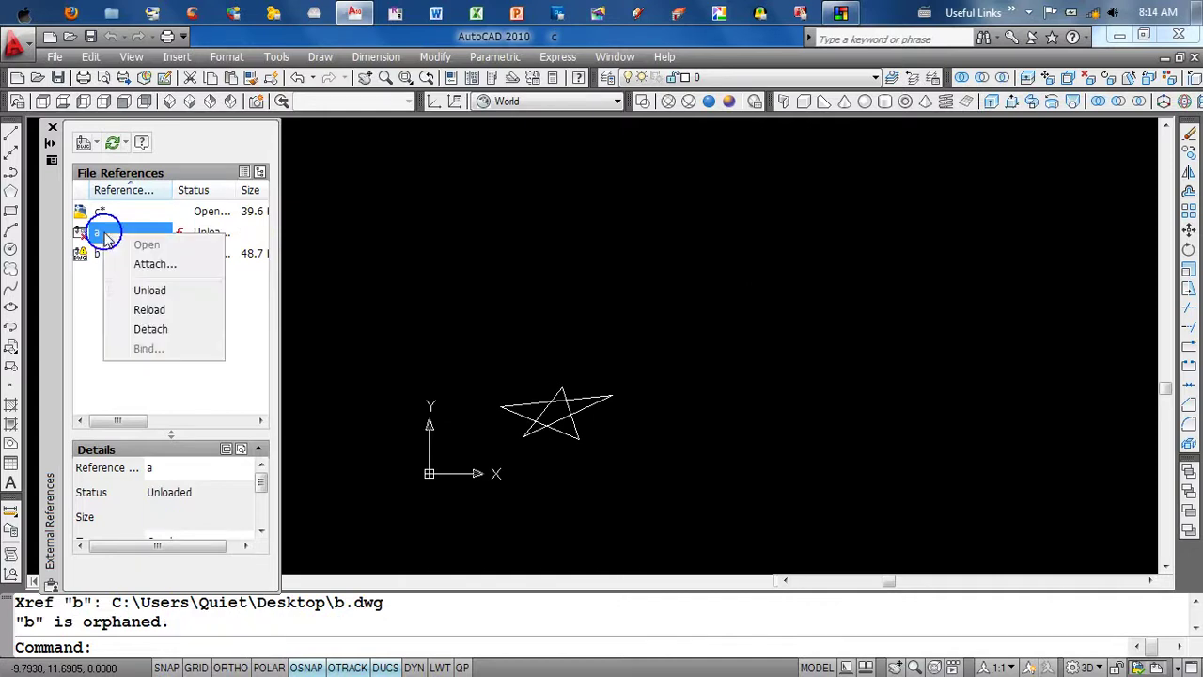
pyautogui.click(153, 313)
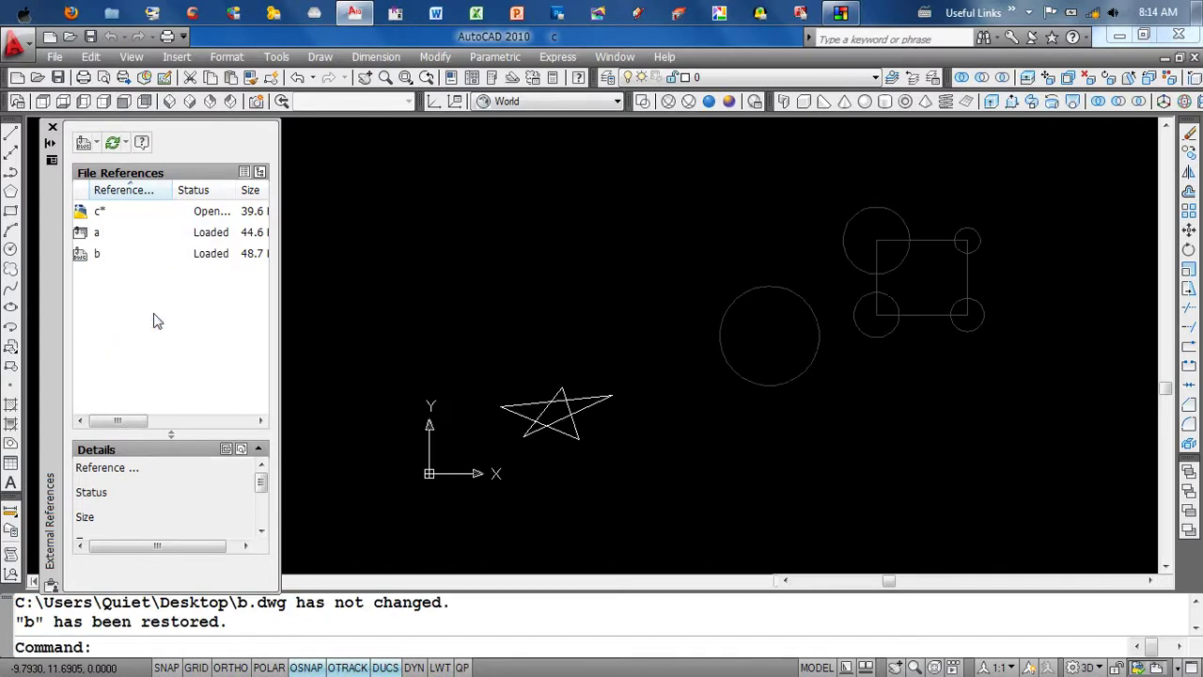
# - Detach reference a from drawing c and close the reference list
pyautogui.rightClick(102, 232)
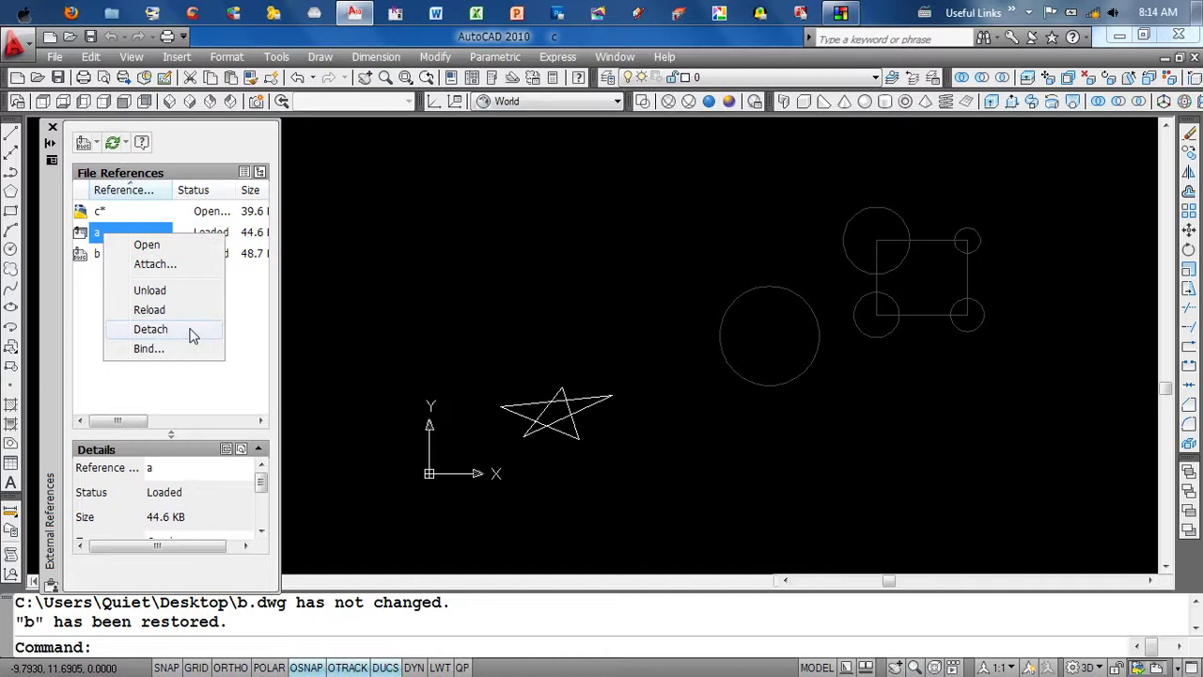
pyautogui.click(150, 329)
pyautogui.scroll(-3, 658, 395)
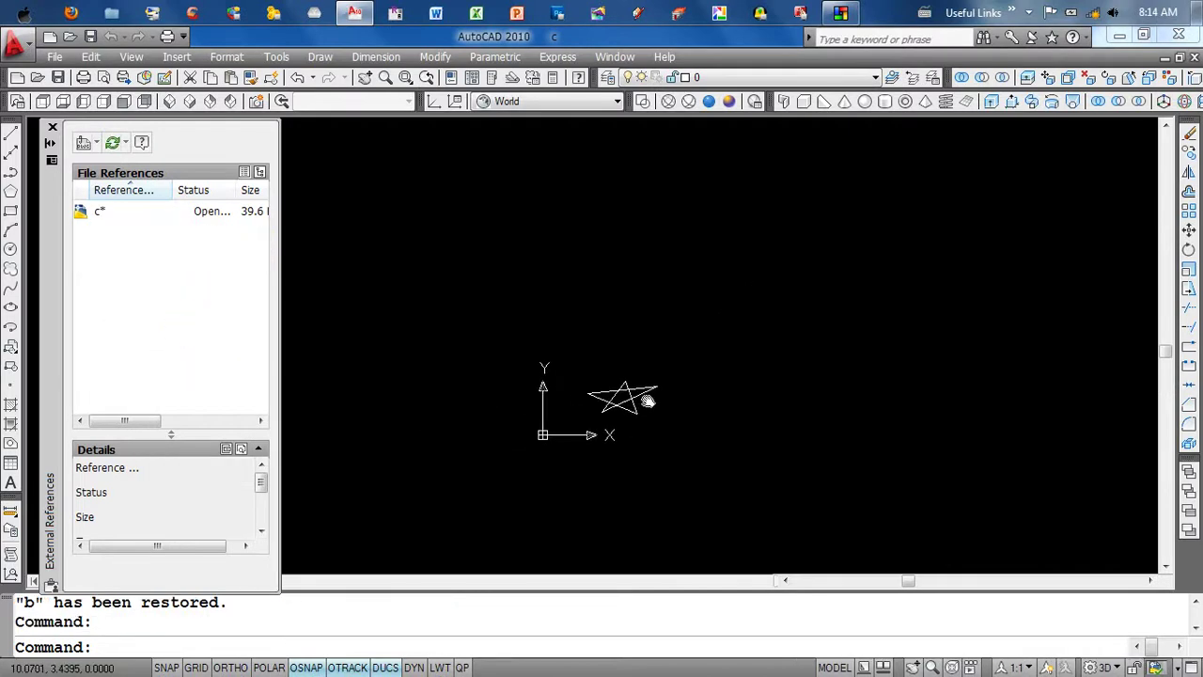
pyautogui.scroll(2, 710, 392)
pyautogui.moveTo(709, 392); pyautogui.dragTo(776, 370, button='middle')
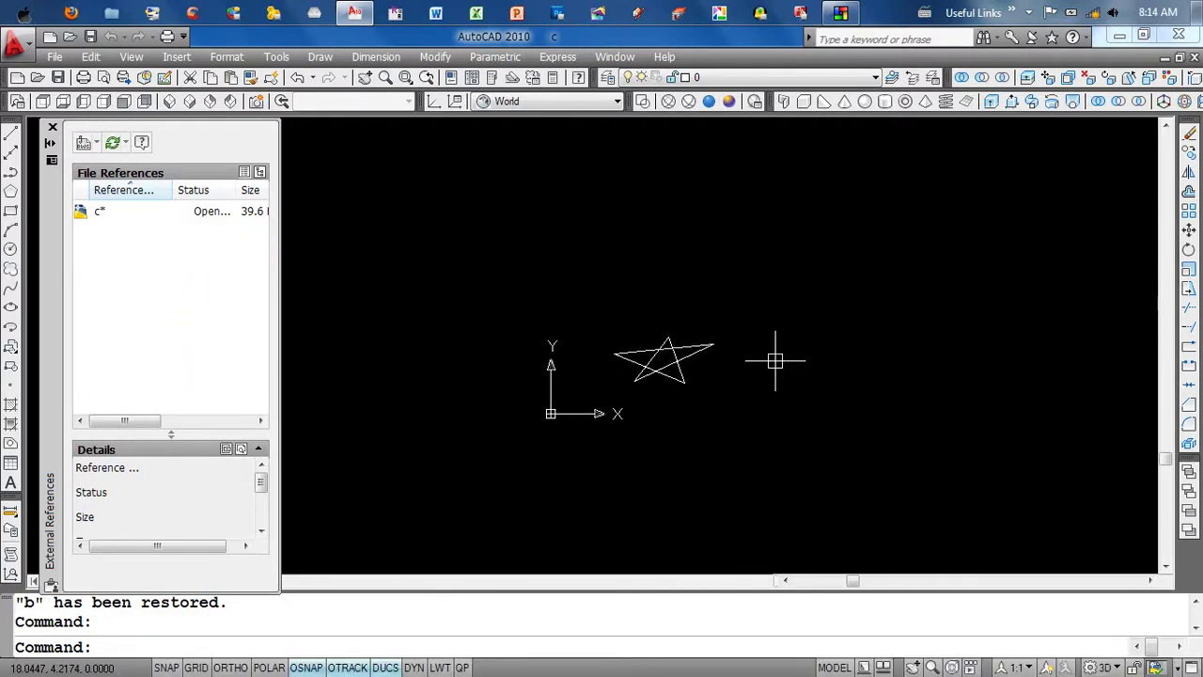
pyautogui.click(53, 126)
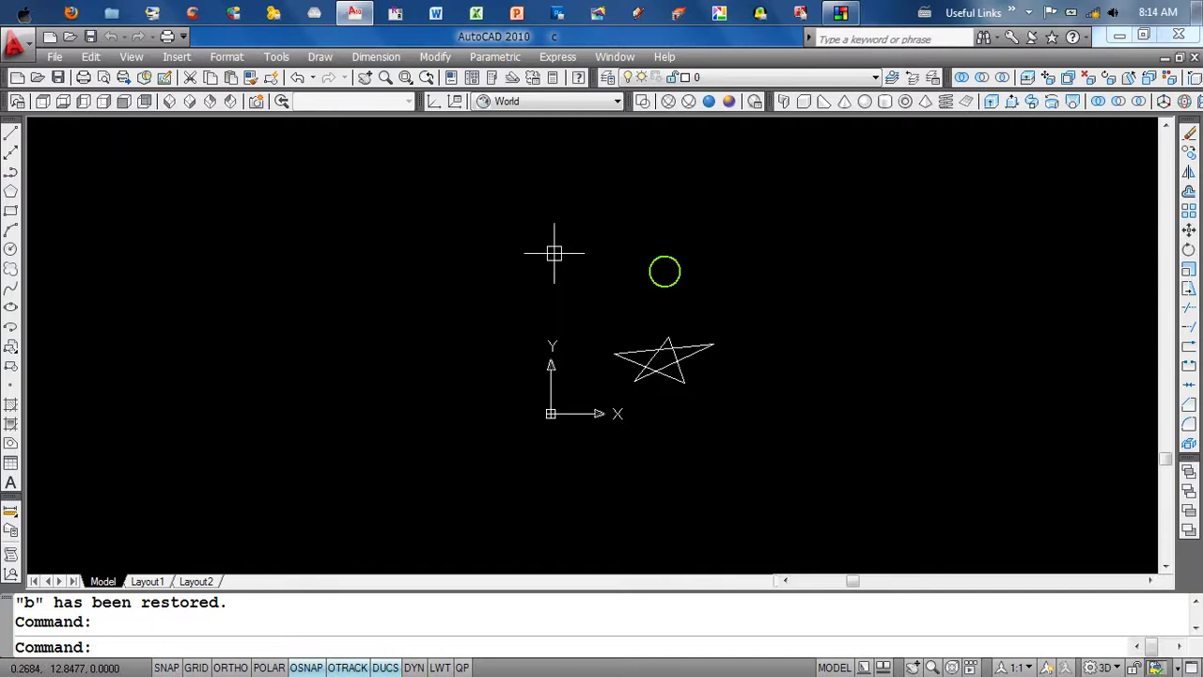
# - Close drawing c and open drawing a from the Desktop
pyautogui.click(1194, 57)
pyautogui.click(575, 404)
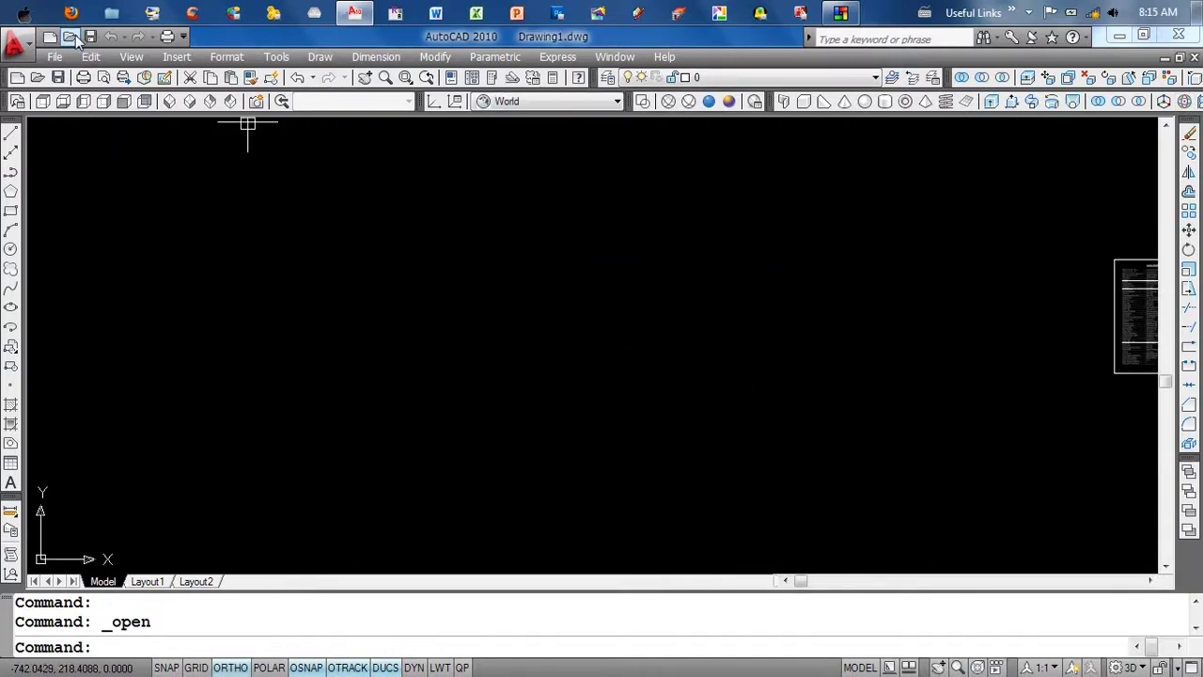
pyautogui.click(70, 38)
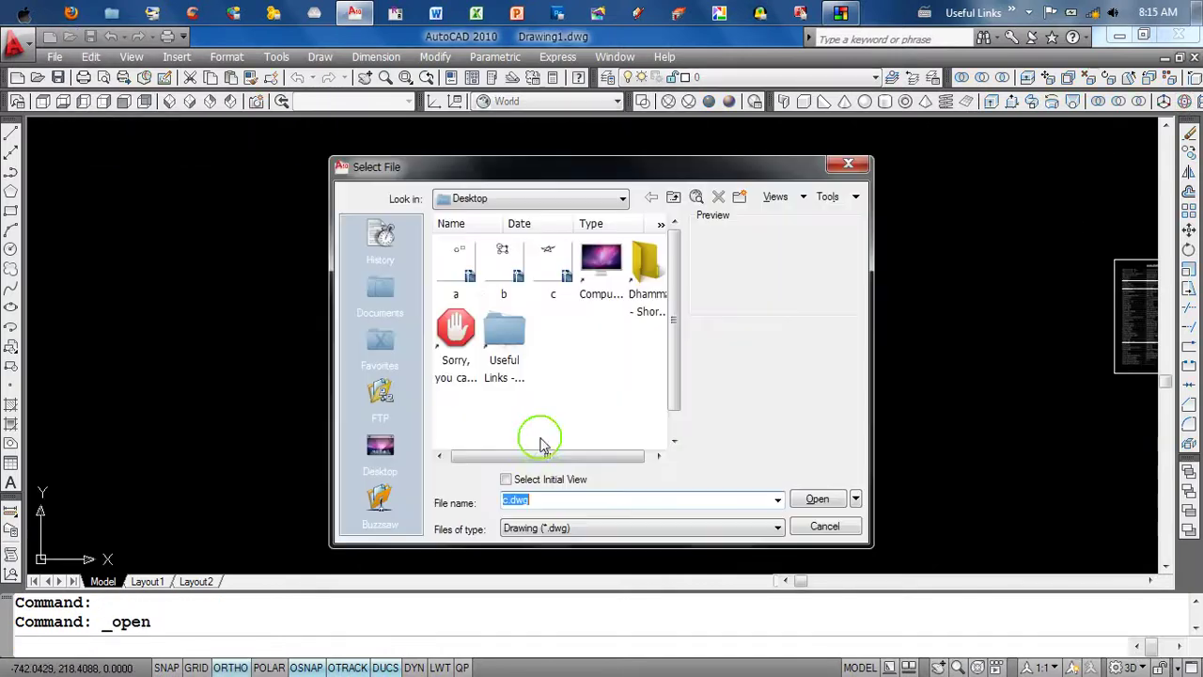
pyautogui.doubleClick(461, 272)
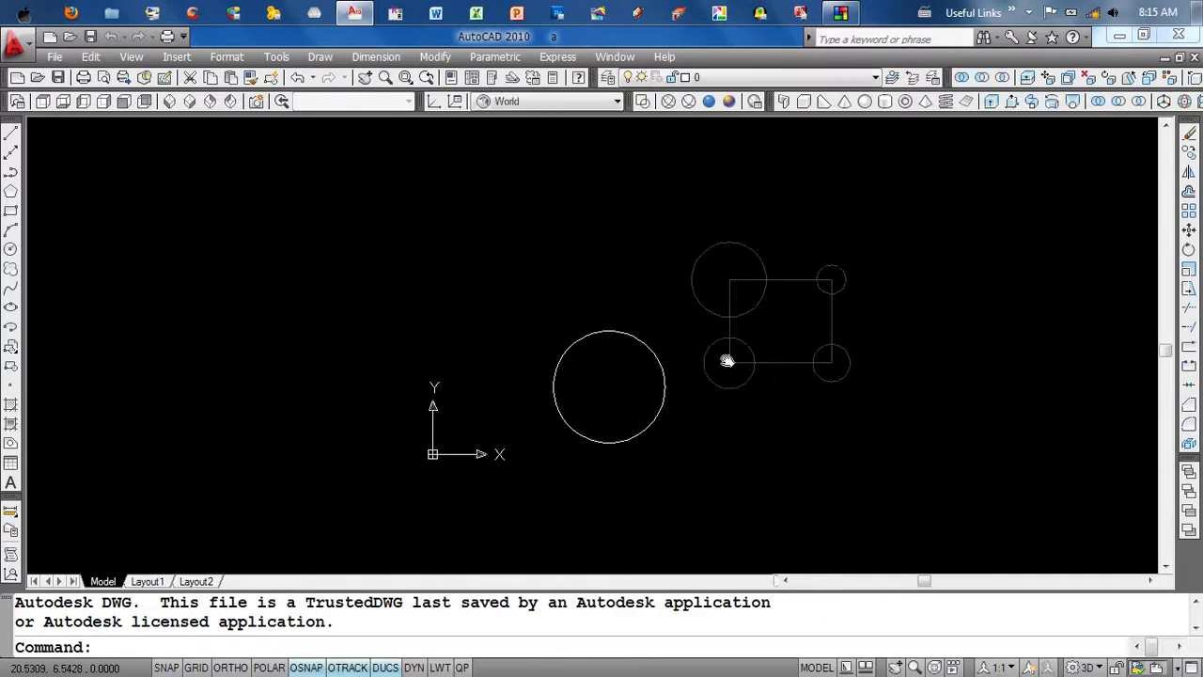
# - Detach external reference b from drawing a and save the drawing
pyautogui.write('er')
pyautogui.press('Return')
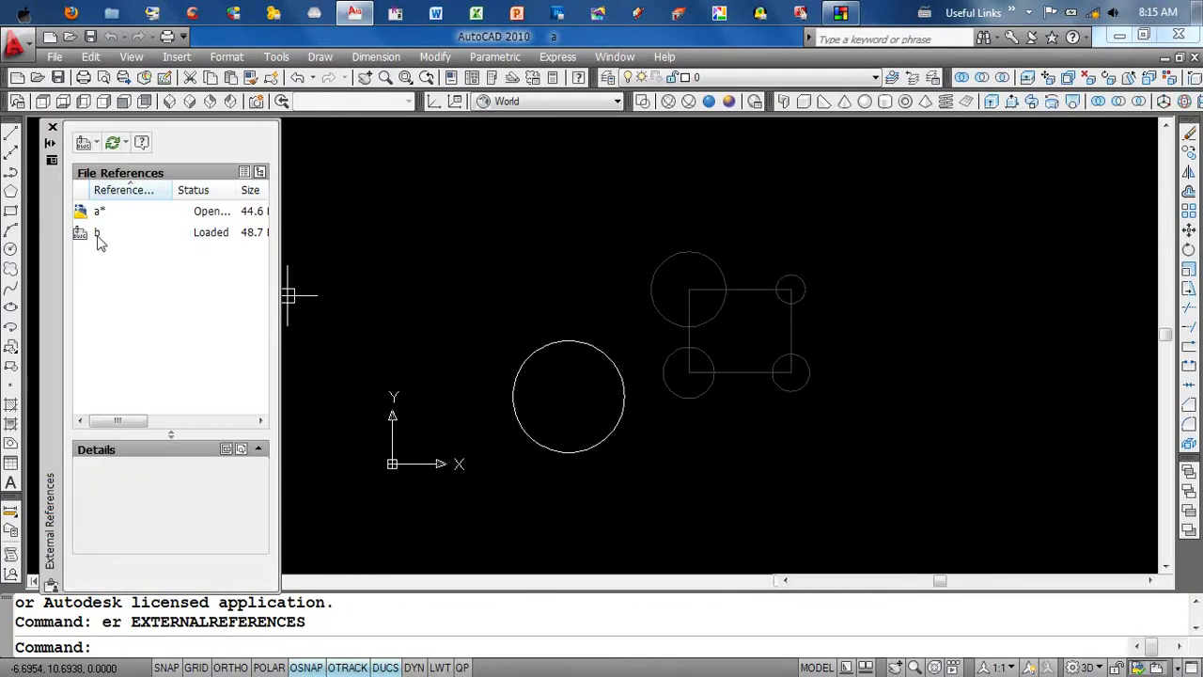
pyautogui.rightClick(91, 235)
pyautogui.click(141, 328)
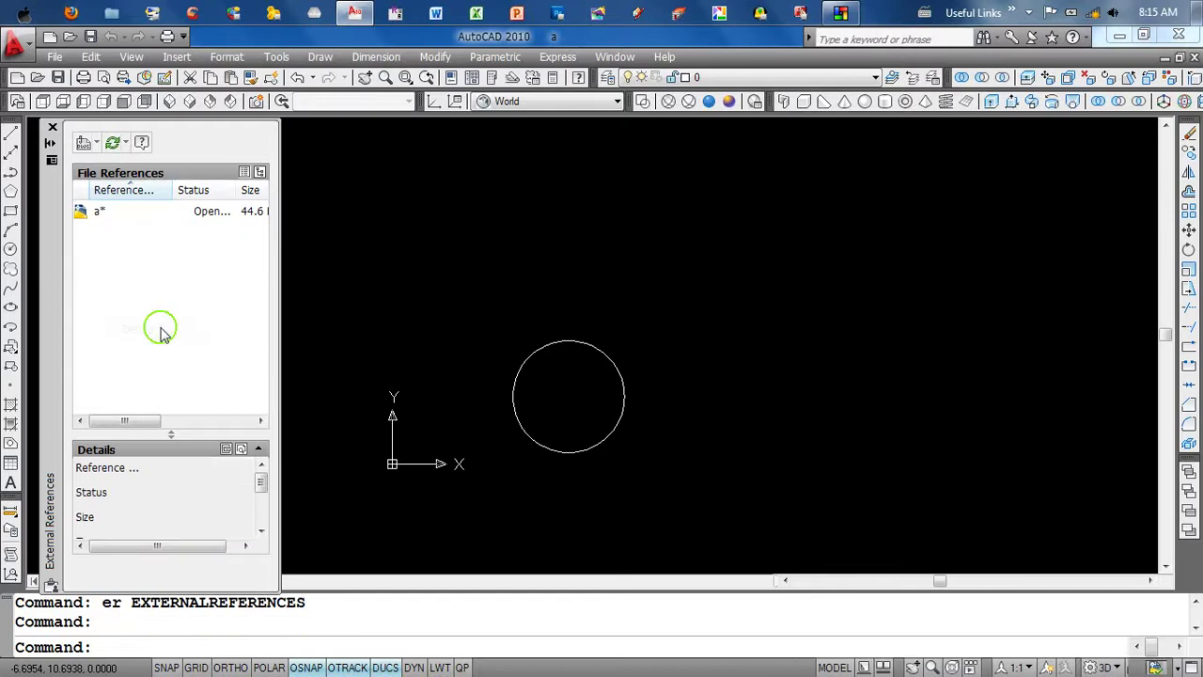
pyautogui.hotkey('ctrl', 's')
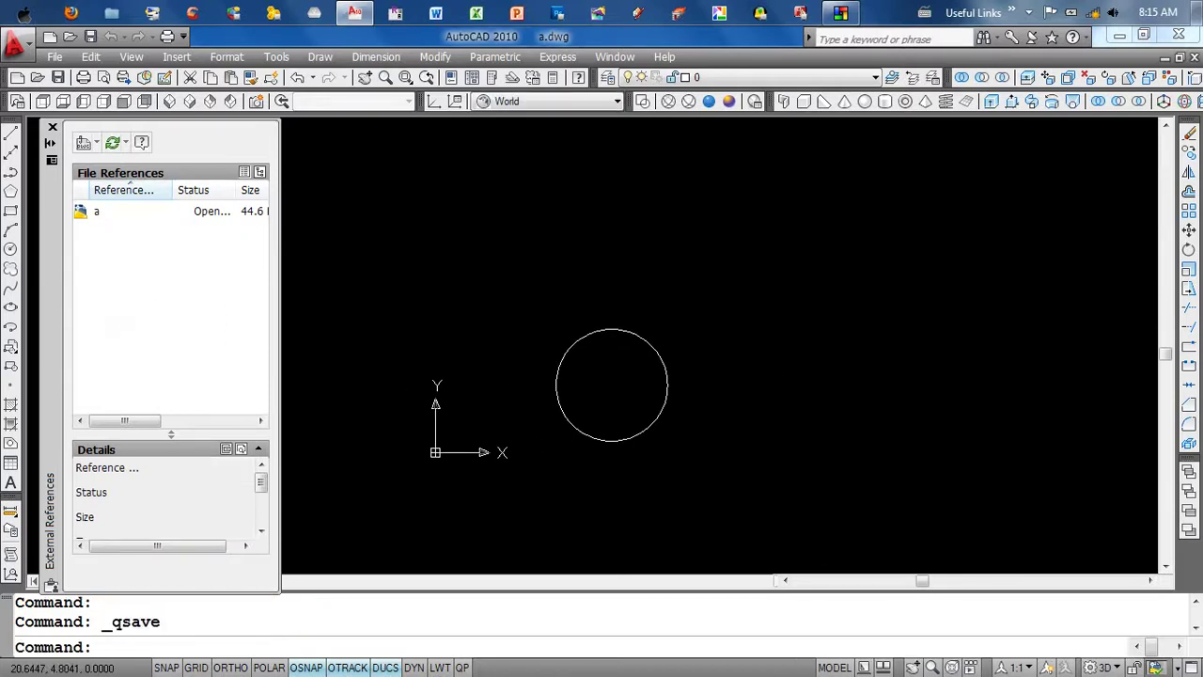
# - Choose drawing b from the Desktop as a DWG reference for drawing a, with reference type Overlay
pyautogui.click(95, 142)
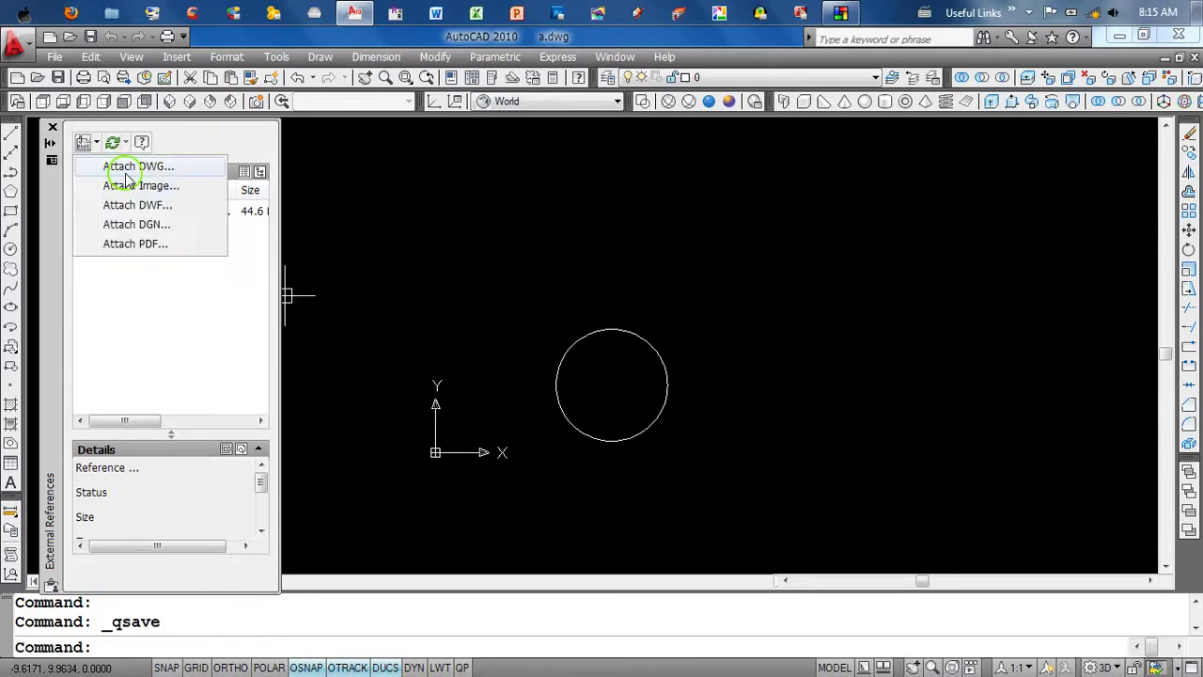
pyautogui.click(117, 163)
pyautogui.click(478, 344)
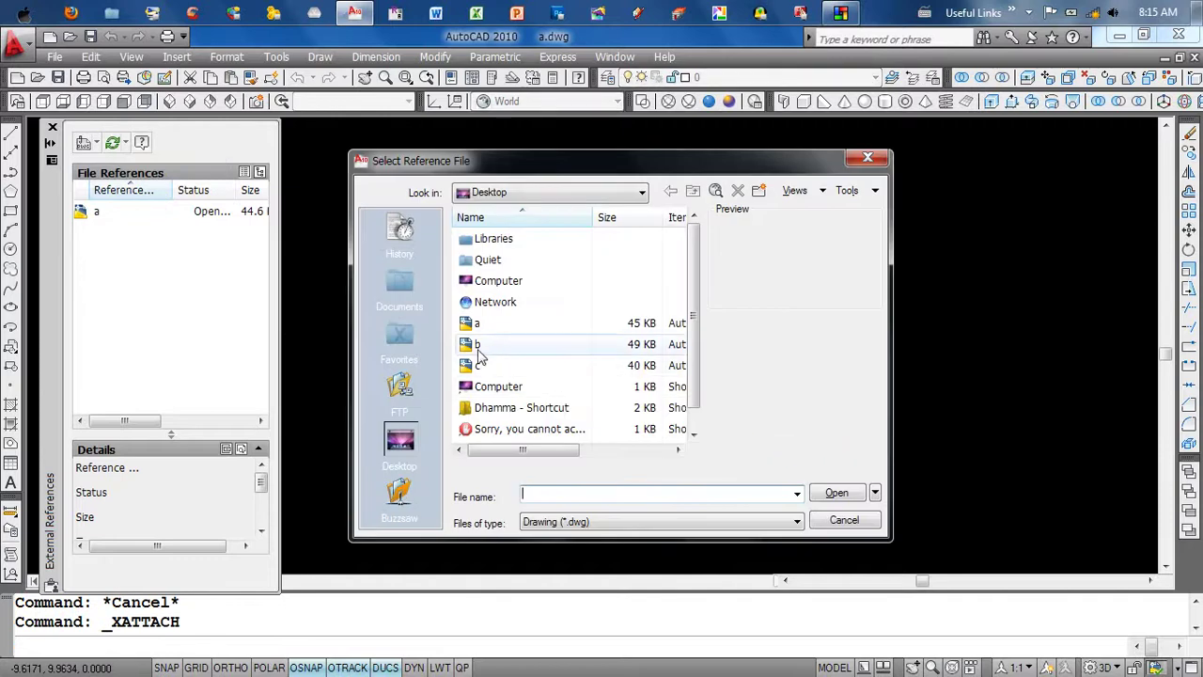
pyautogui.click(836, 492)
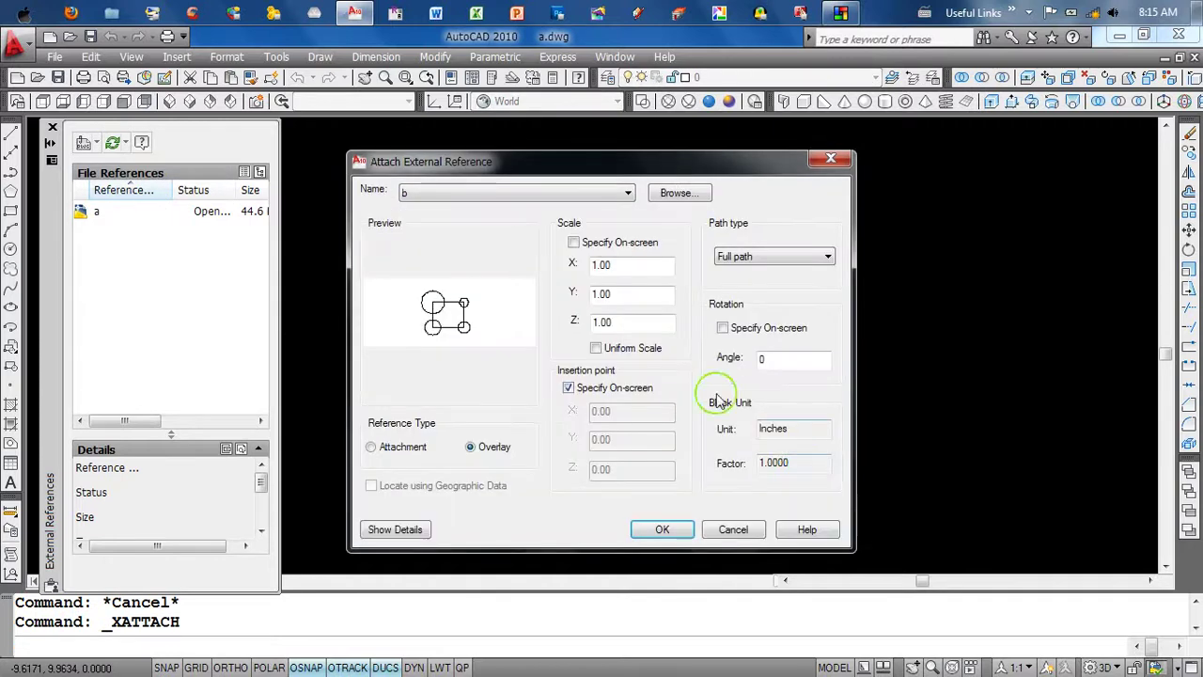
pyautogui.click(485, 449)
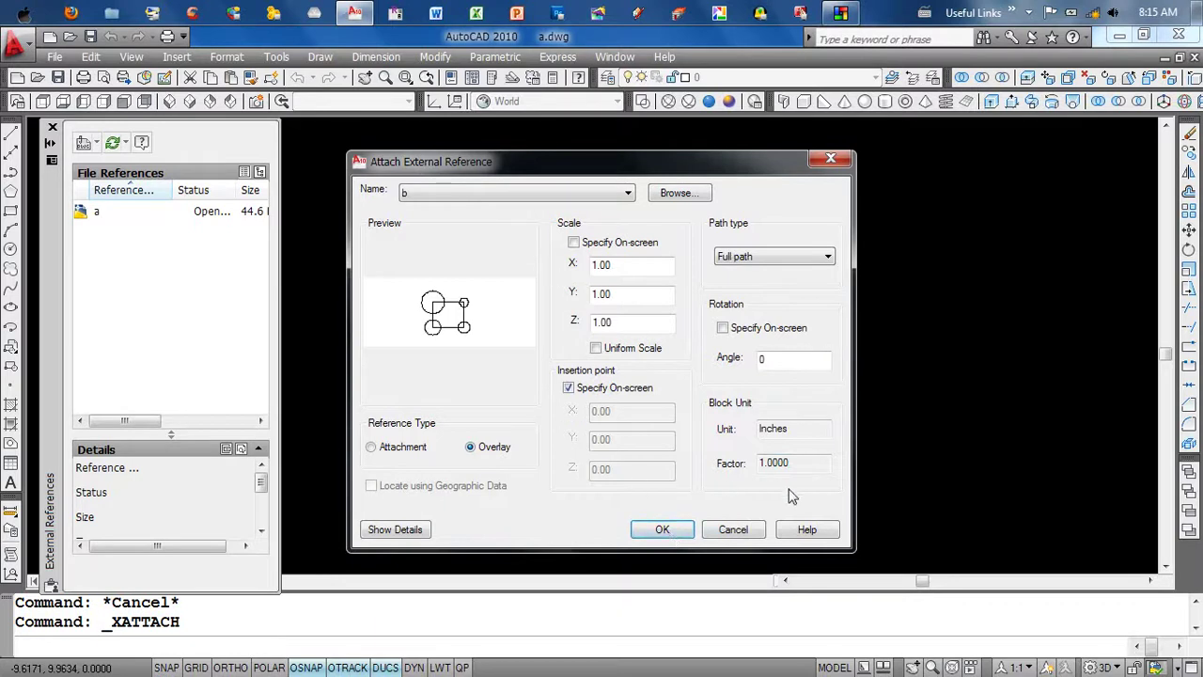
pyautogui.moveTo(659, 162)
pyautogui.mouseDown()
pyautogui.moveTo(641, 169)
pyautogui.moveTo(653, 166)
pyautogui.mouseUp()
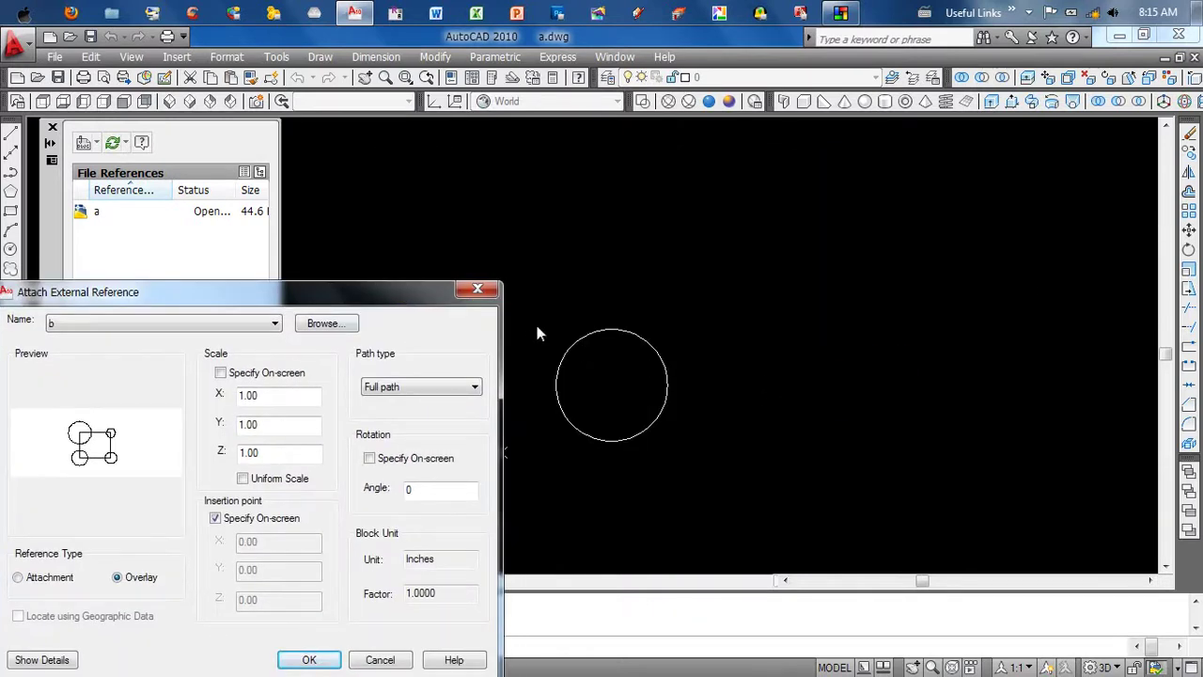
pyautogui.moveTo(426, 288); pyautogui.dragTo(926, 155)
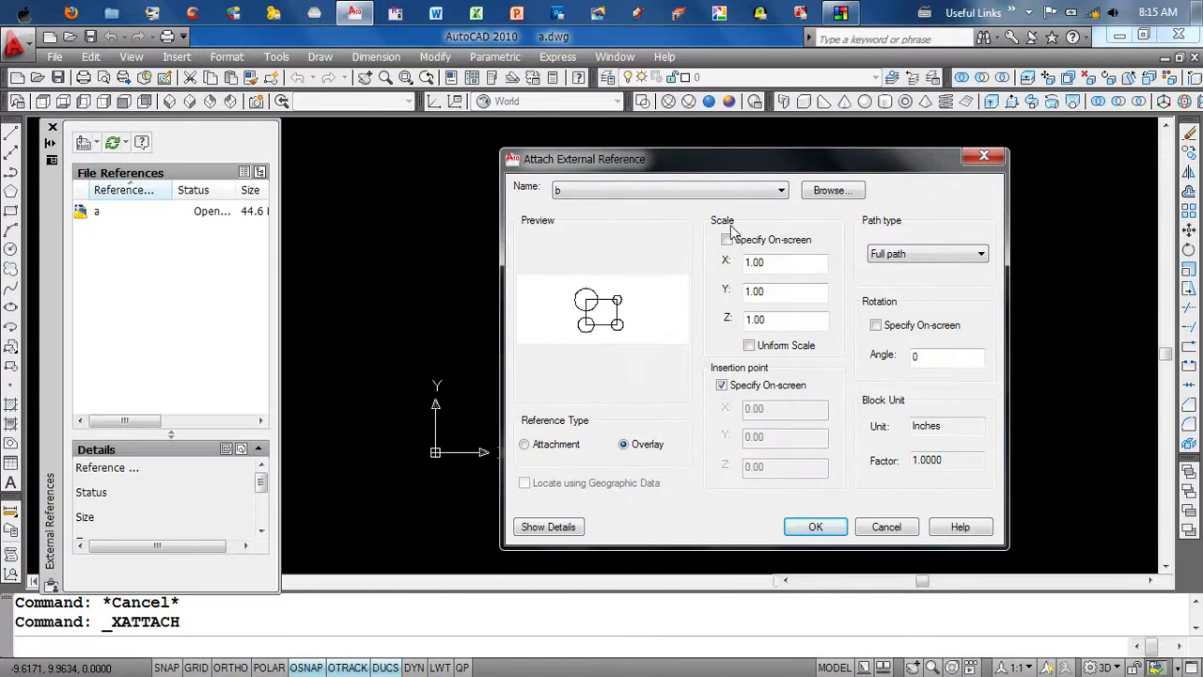
# - Try to attach reference b with its X, Y and Z scale factors set to 0
pyautogui.doubleClick(783, 262)
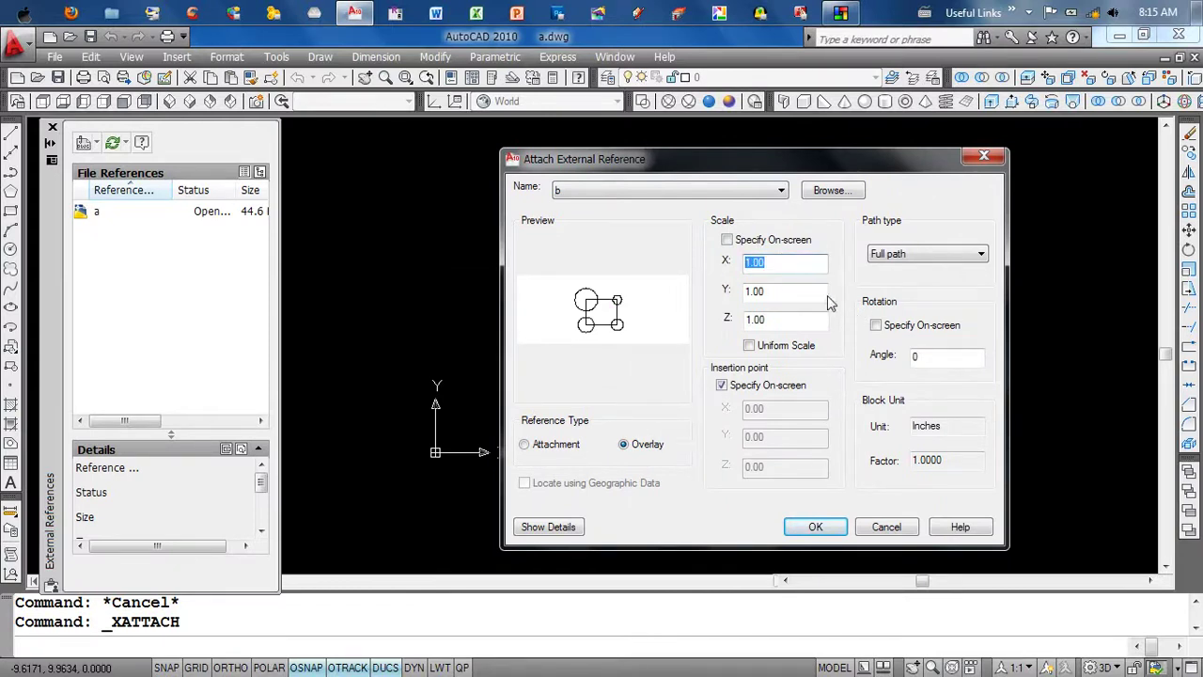
pyautogui.doubleClick(795, 293)
pyautogui.write('0')
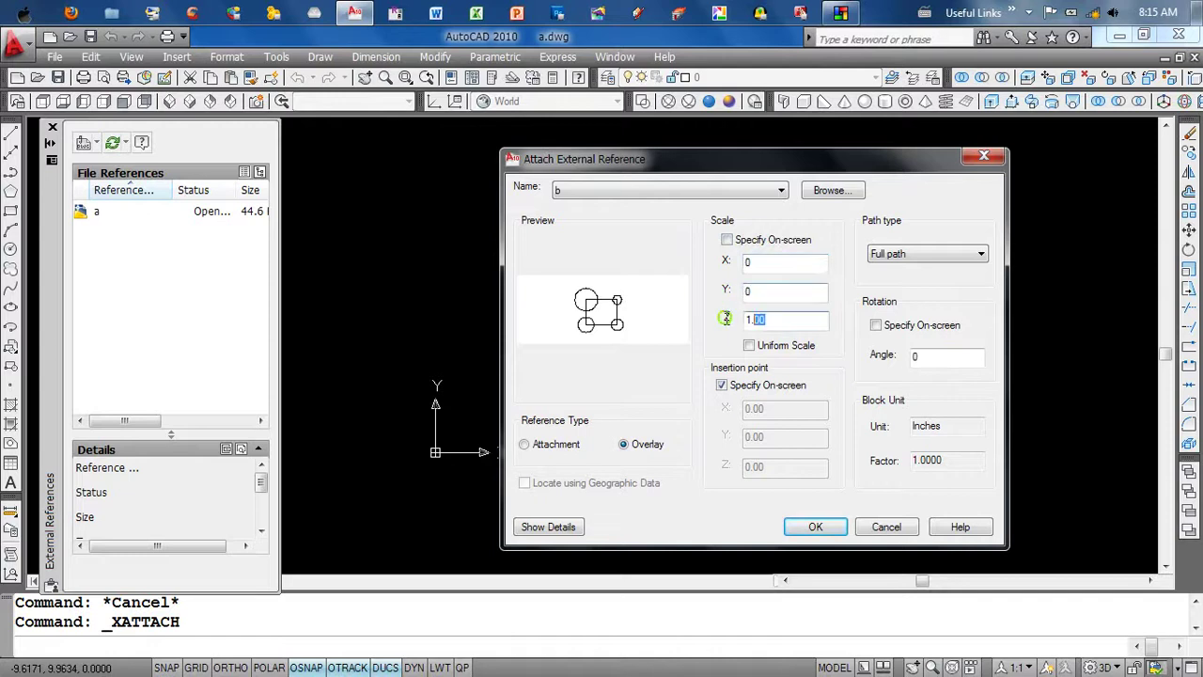
pyautogui.write('0')
pyautogui.click(815, 527)
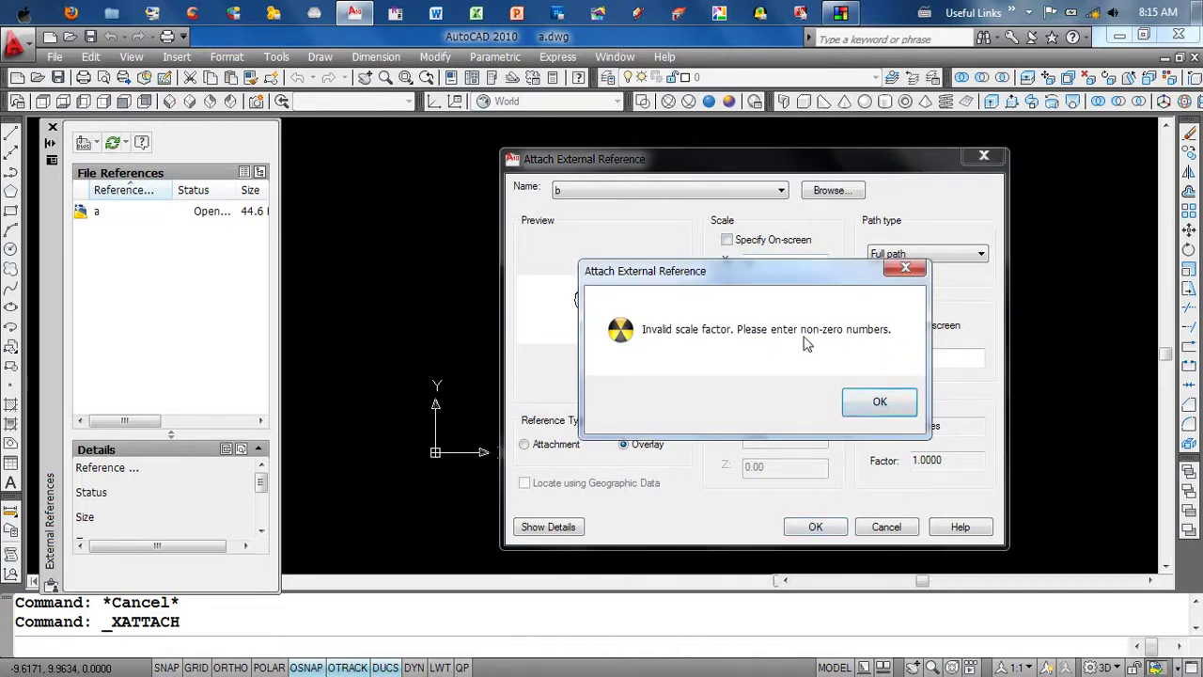
pyautogui.click(874, 404)
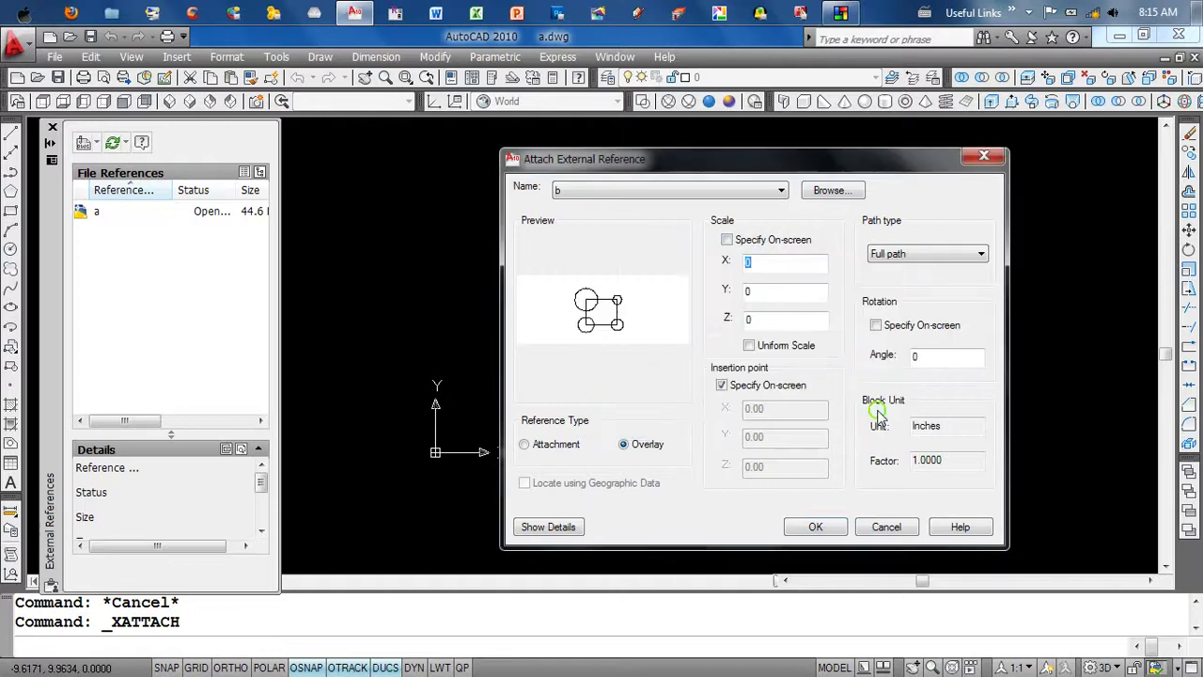
# - Set reference b's X and Y scale factors to 0.1 and insert it above and to the right of the circle
pyautogui.click(782, 288)
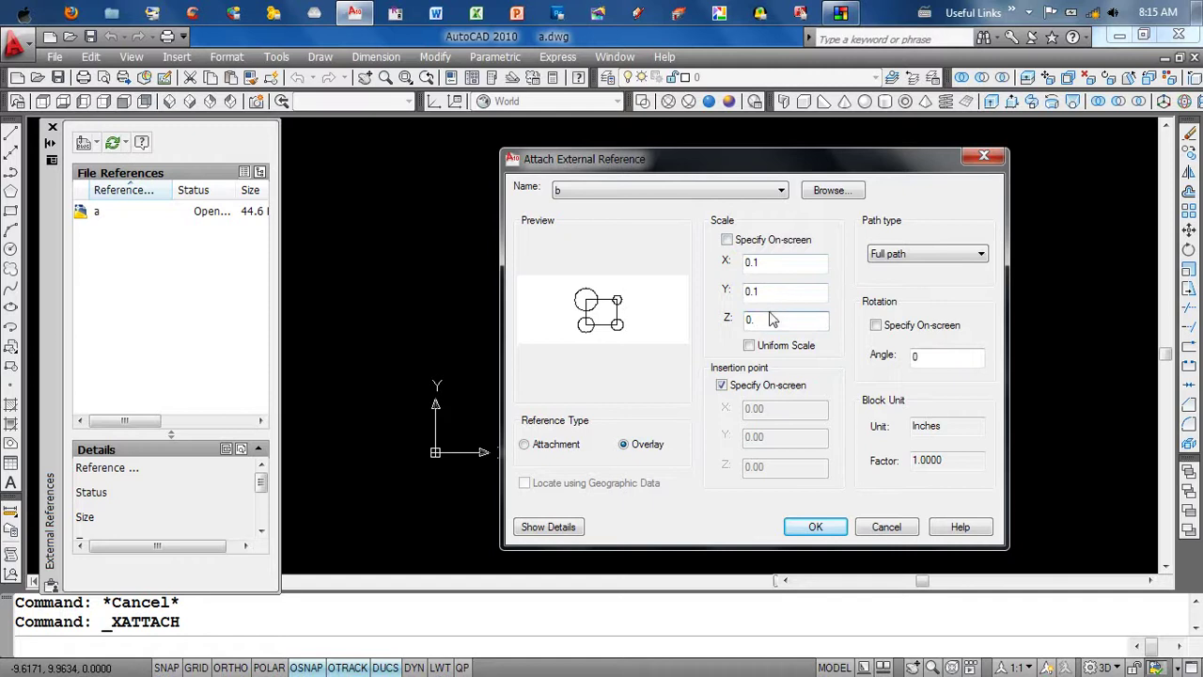
pyautogui.click(815, 527)
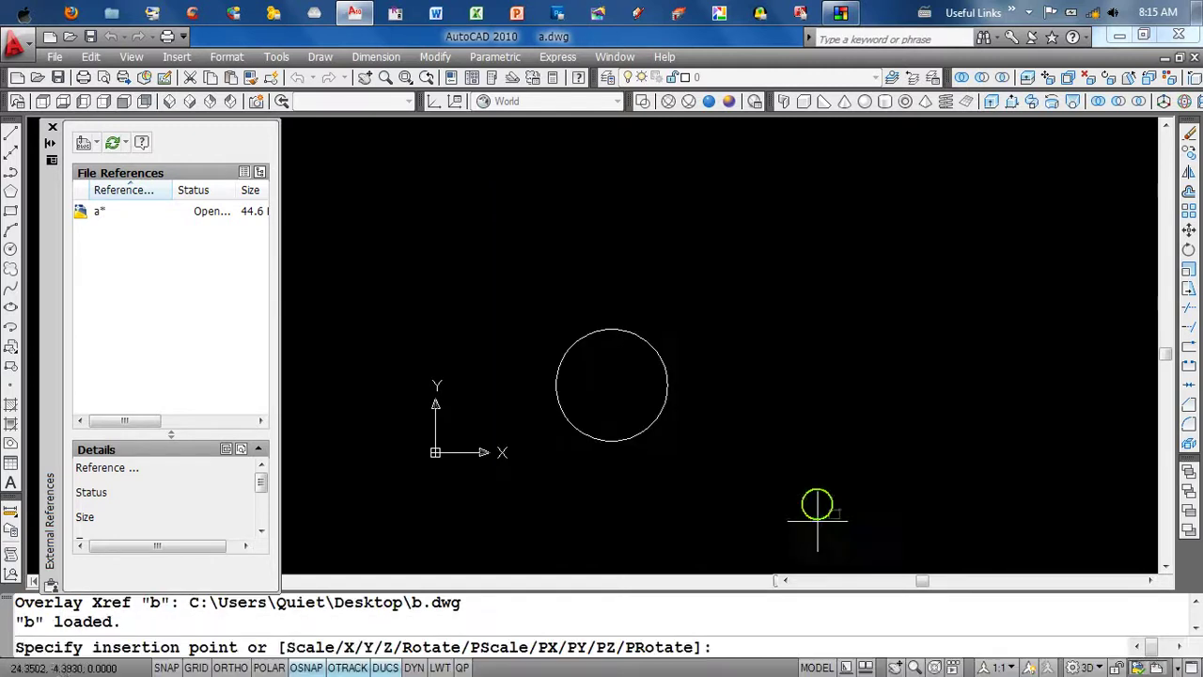
pyautogui.scroll(5, 800, 416)
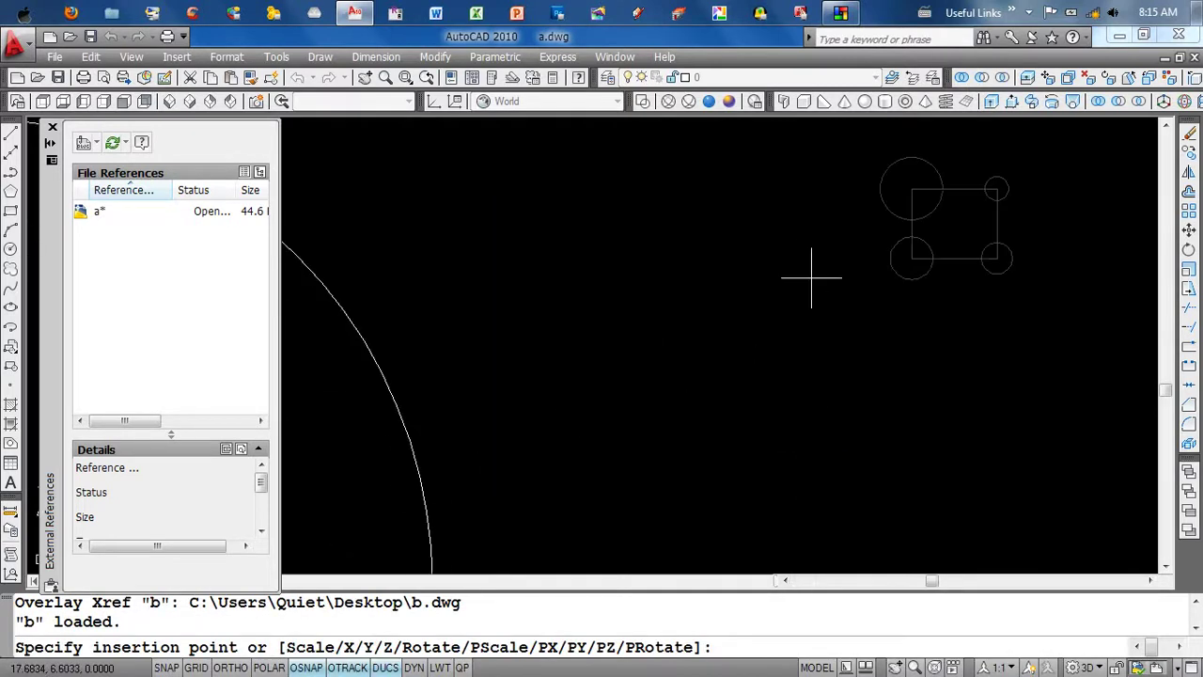
pyautogui.scroll(-5, 805, 272)
pyautogui.scroll(5, 805, 280)
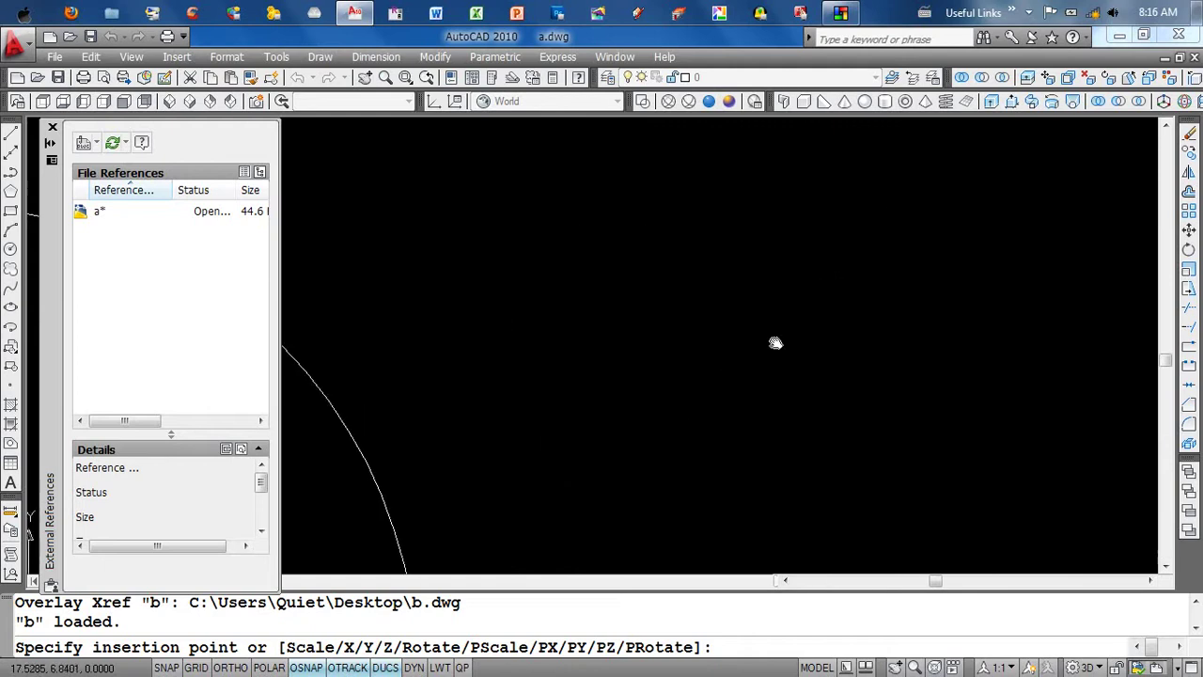
pyautogui.scroll(-3, 743, 352)
pyautogui.moveTo(744, 352); pyautogui.dragTo(814, 308, button='middle')
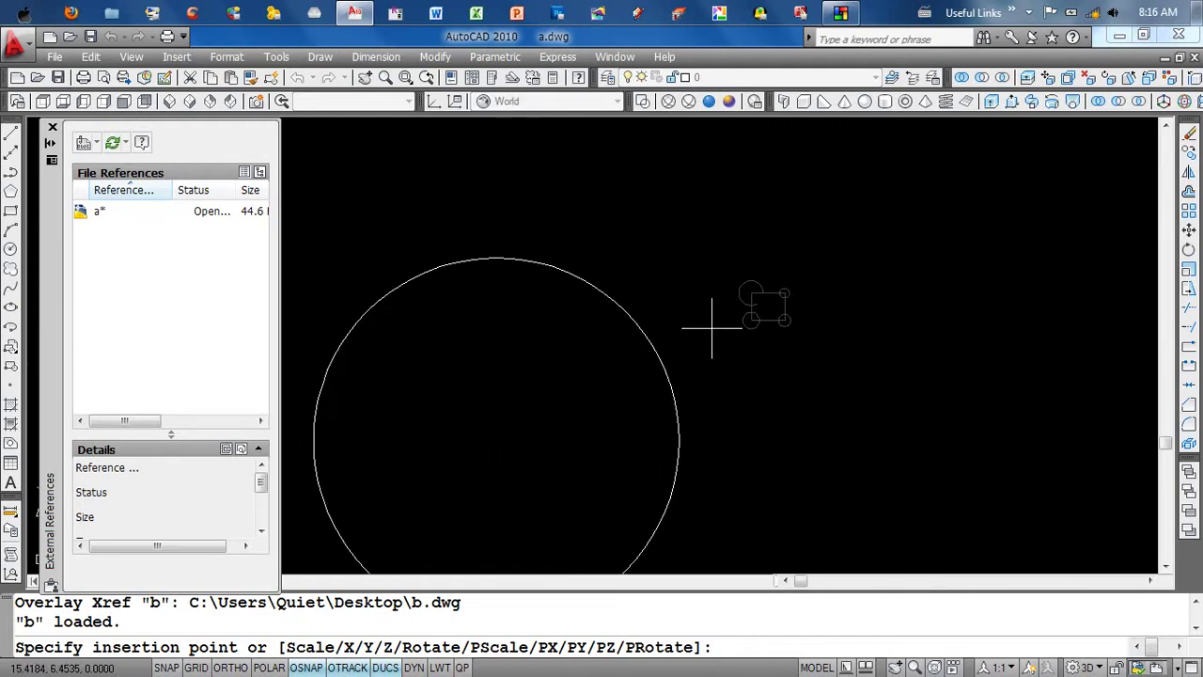
pyautogui.scroll(-4, 821, 325)
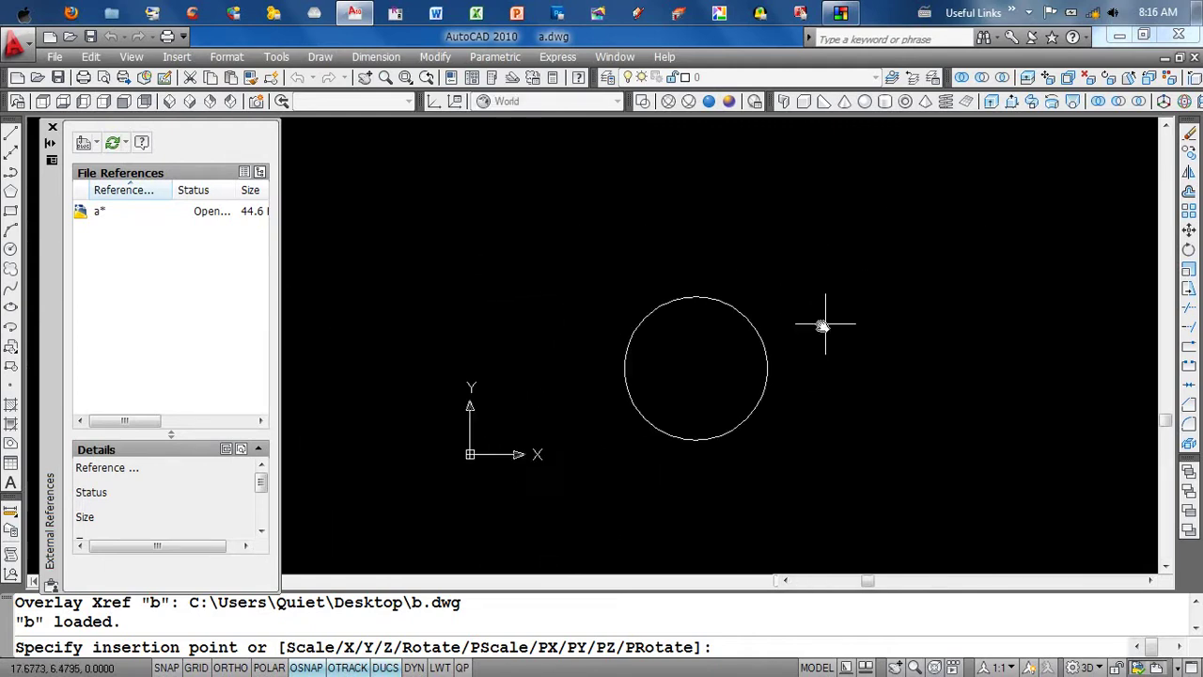
pyautogui.click(891, 278)
# - Save drawing a with the scaled-down reference b
pyautogui.scroll(3, 921, 357)
pyautogui.scroll(-5, 746, 351)
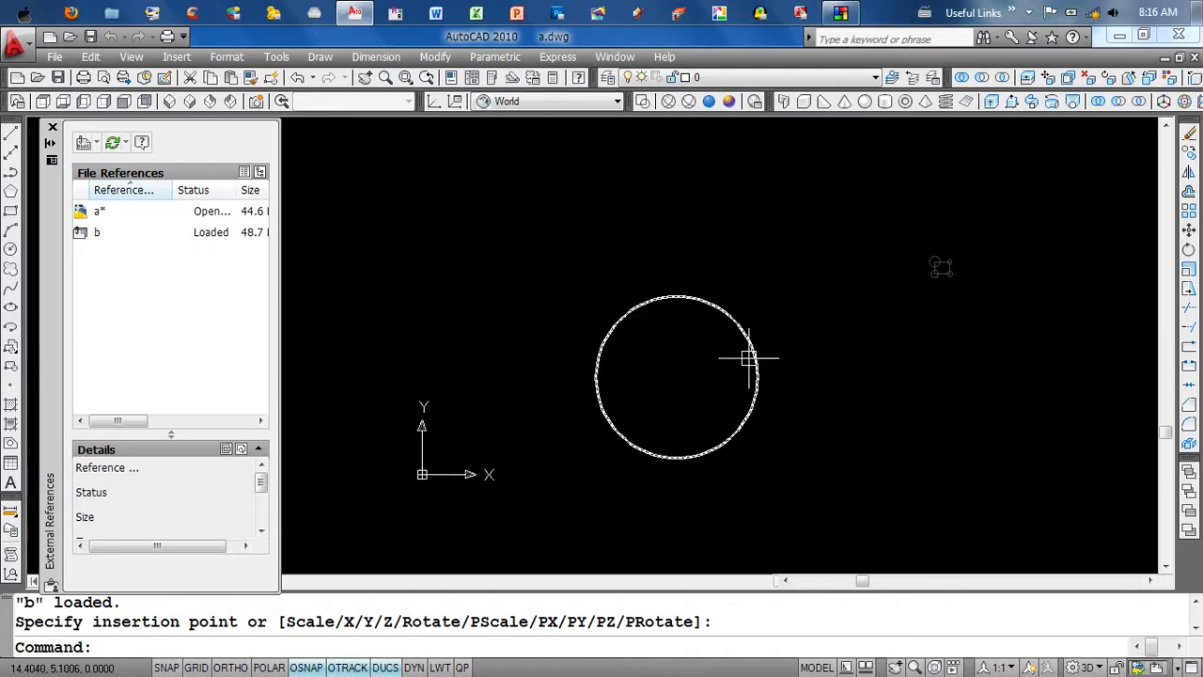
pyautogui.scroll(3, 967, 263)
pyautogui.moveTo(967, 264)
pyautogui.mouseDown(button='middle')
pyautogui.moveTo(959, 313)
pyautogui.moveTo(897, 381)
pyautogui.moveTo(883, 378)
pyautogui.mouseUp(button='middle')
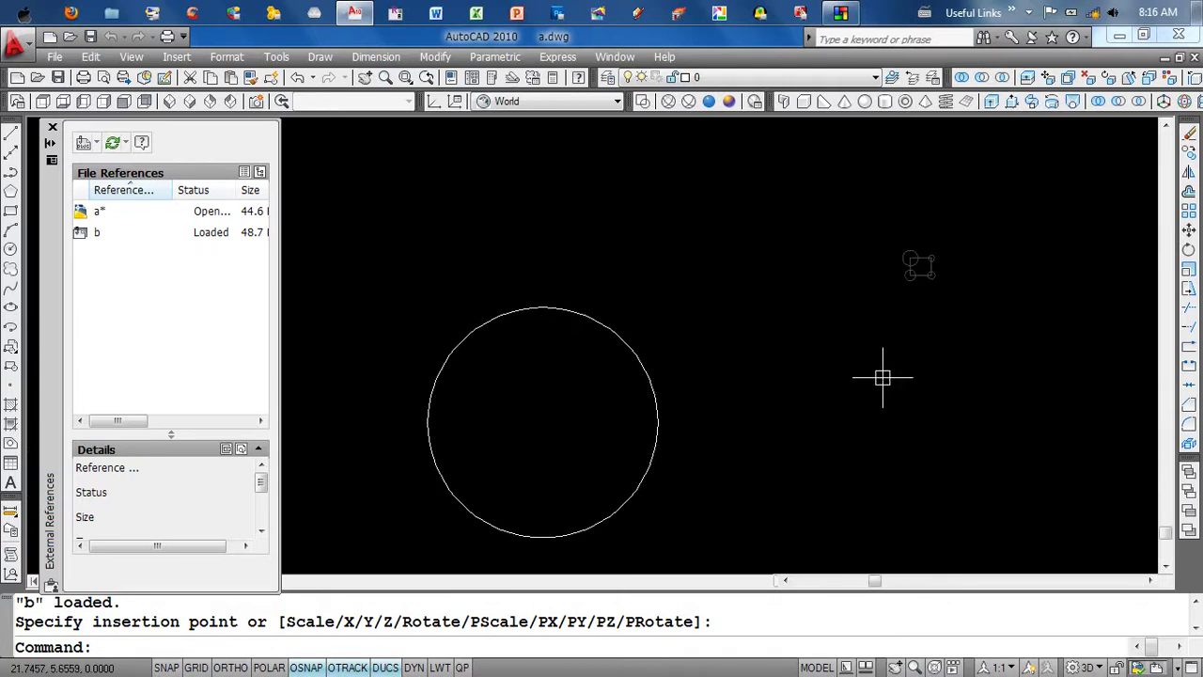
pyautogui.hotkey('ctrl', 's')
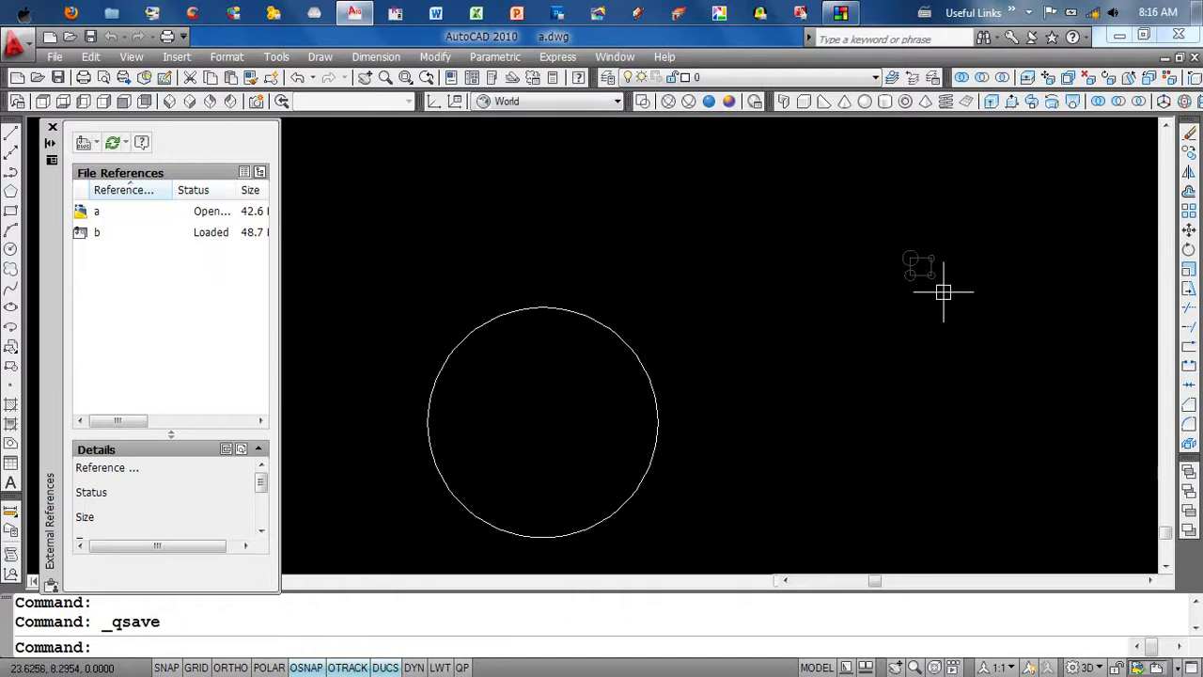
pyautogui.moveTo(935, 307); pyautogui.dragTo(897, 322, button='middle')
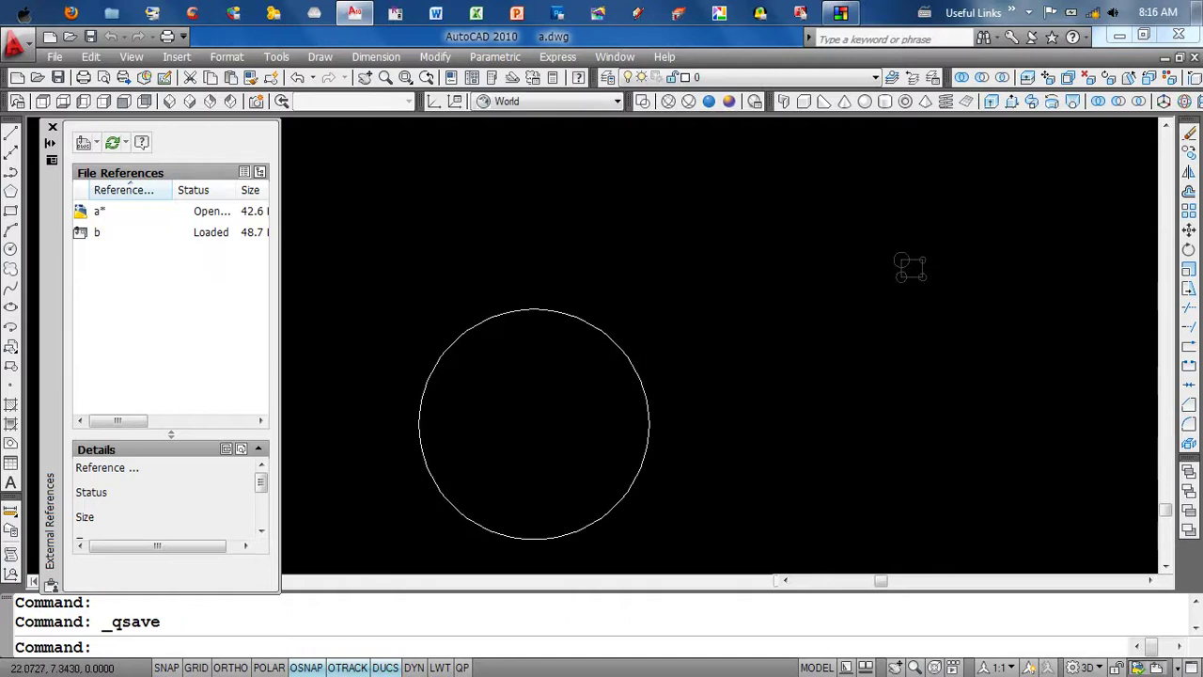
# - Close drawing a and open drawing c from the Desktop
pyautogui.click(1193, 58)
pyautogui.click(563, 404)
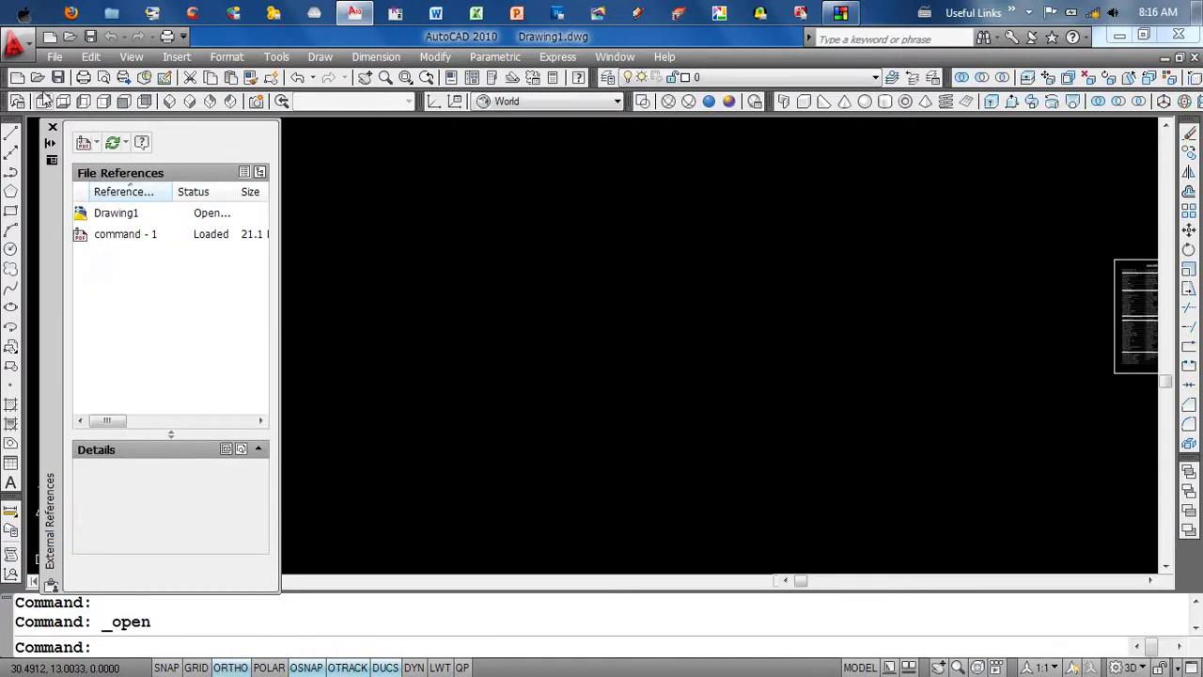
pyautogui.click(68, 41)
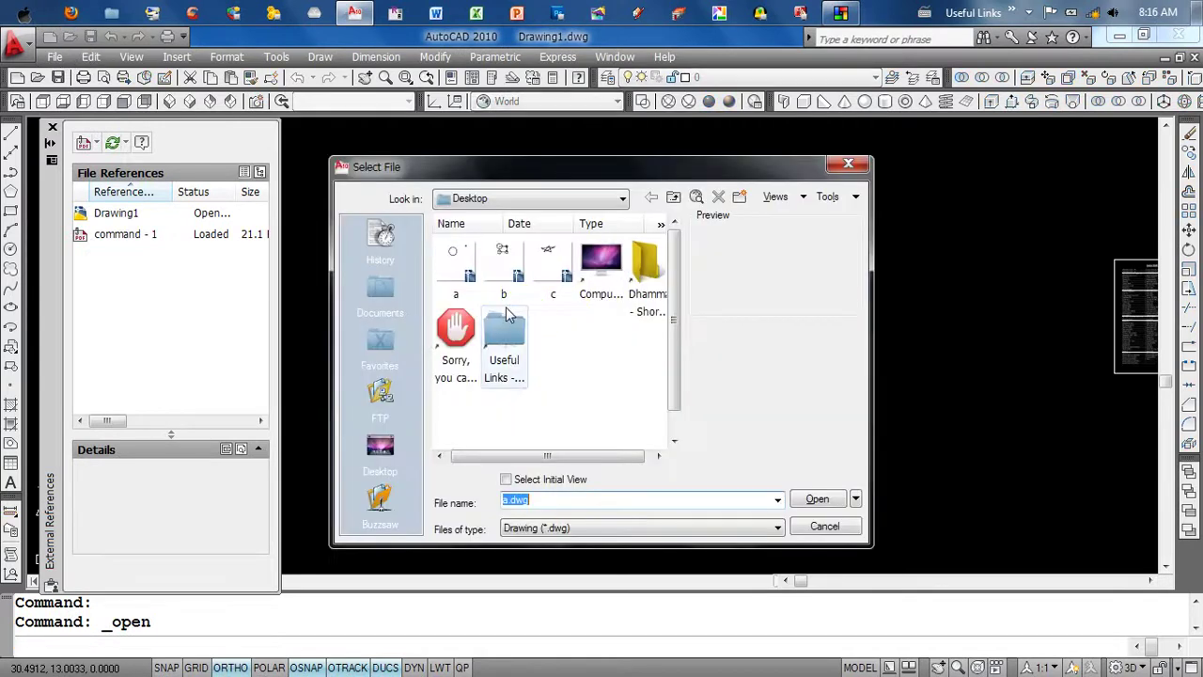
pyautogui.click(561, 263)
pyautogui.doubleClick(558, 261)
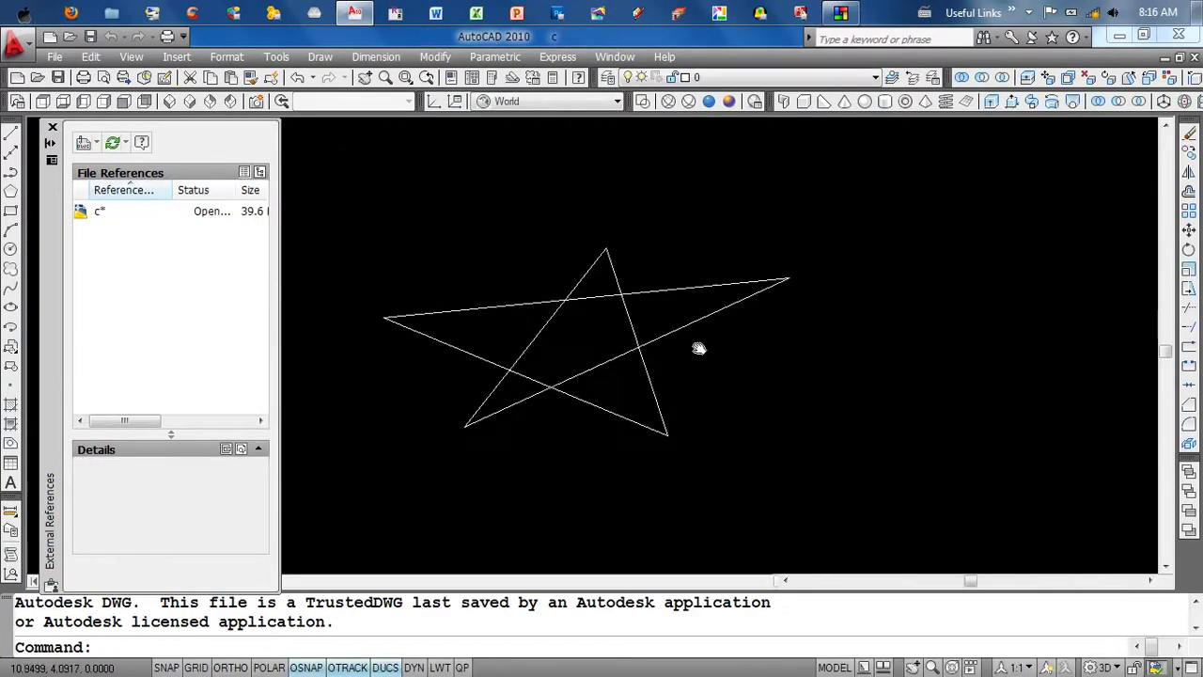
# - Choose drawing a from the Desktop as a DWG reference for drawing c, with reference type Attachment
pyautogui.click(96, 143)
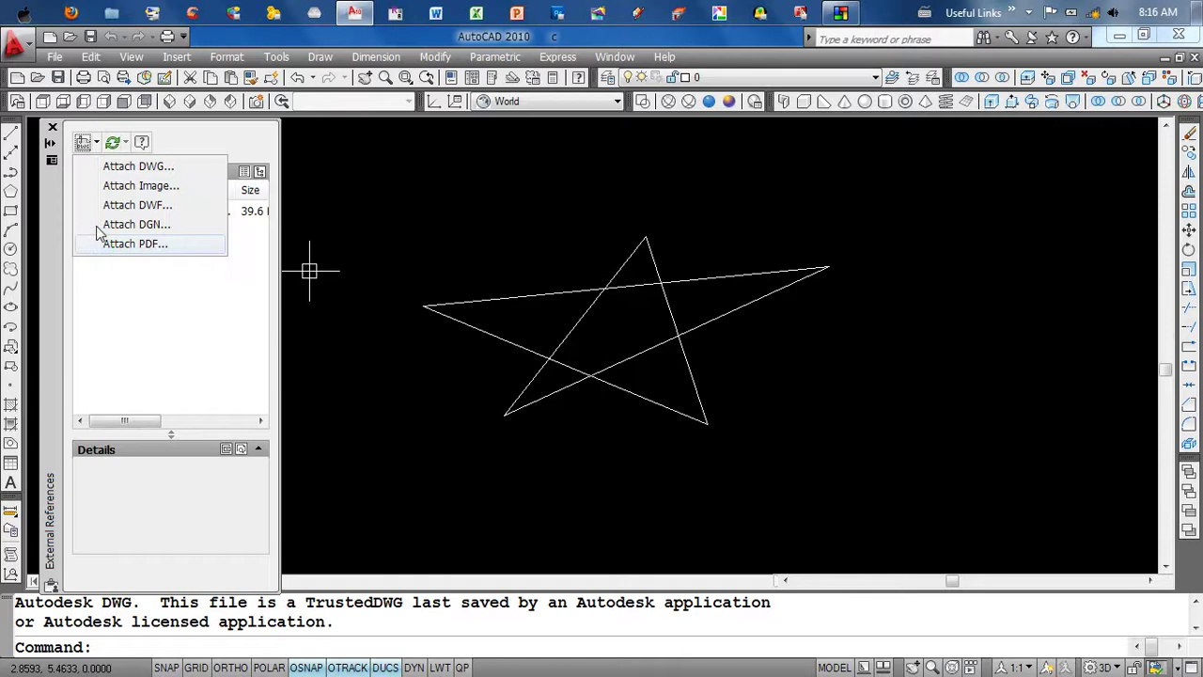
pyautogui.click(141, 167)
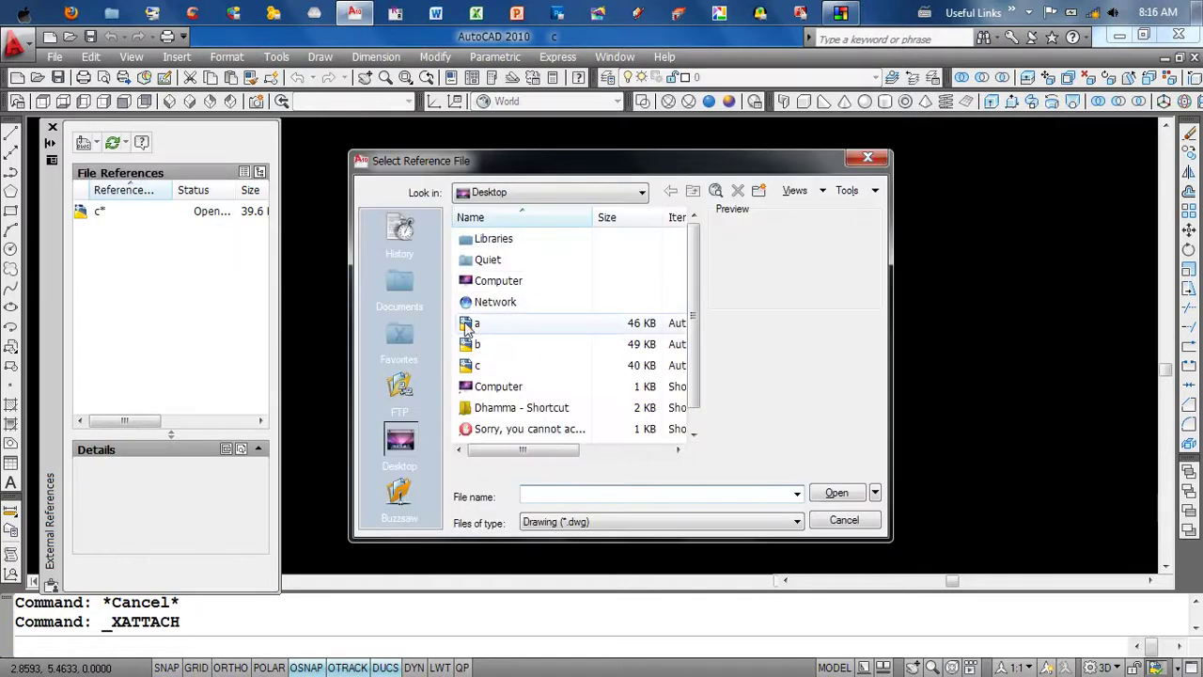
pyautogui.doubleClick(477, 324)
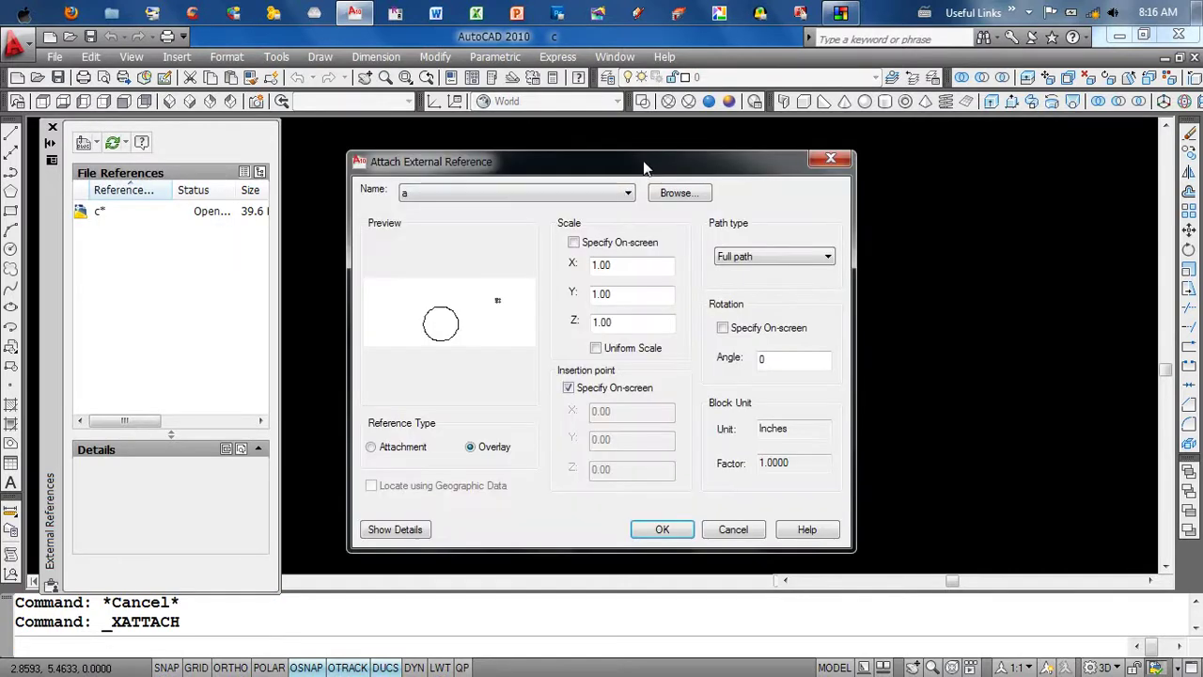
pyautogui.moveTo(644, 167); pyautogui.dragTo(747, 146)
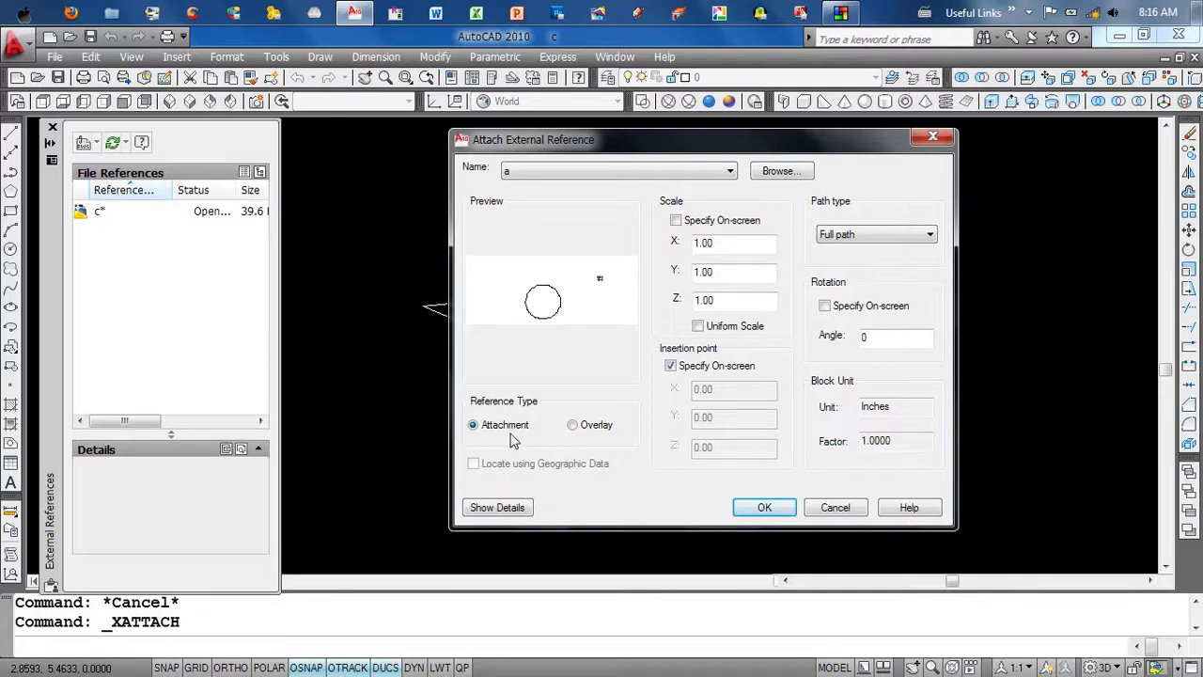
# - Insert reference a at full scale in drawing c so its circle lies above and to the right of the star
pyautogui.click(765, 508)
pyautogui.scroll(-4, 631, 443)
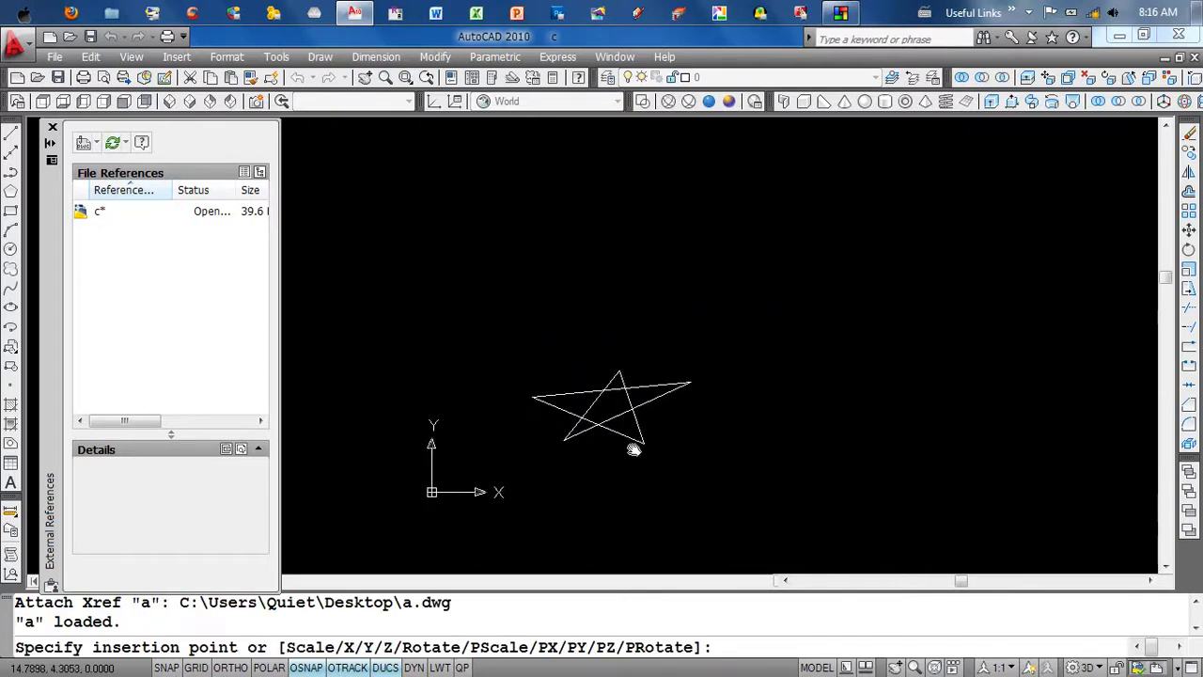
pyautogui.click(595, 404)
pyautogui.scroll(-3, 604, 402)
pyautogui.scroll(3, 649, 395)
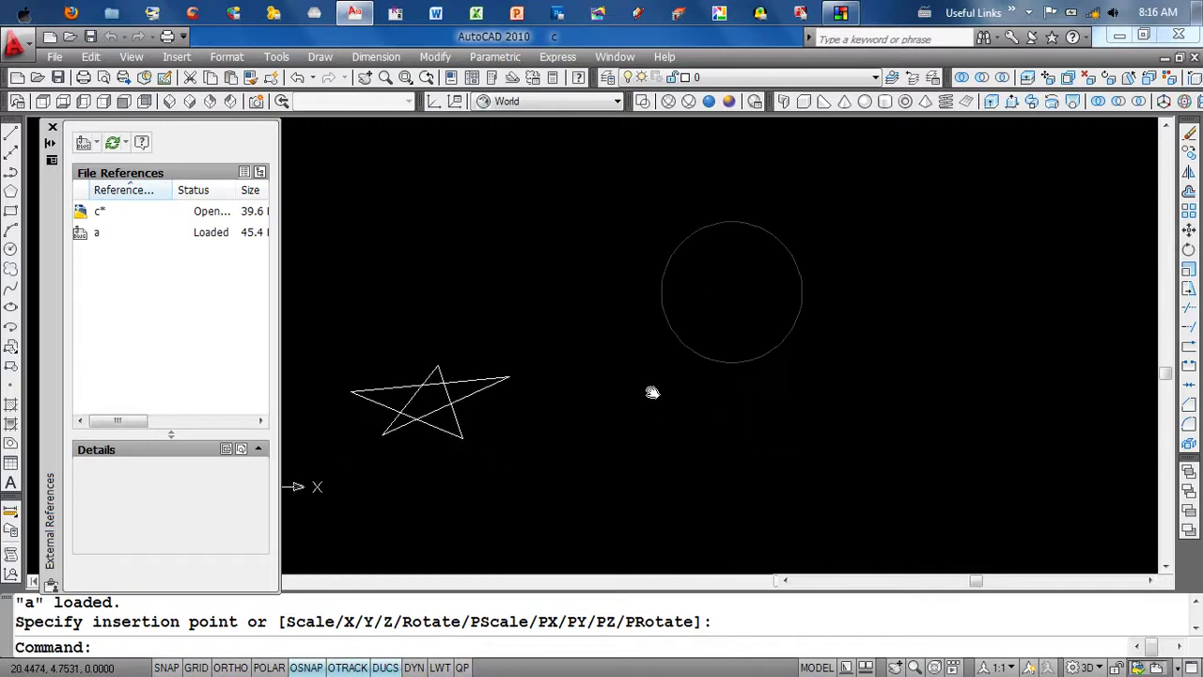
# - Regenerate drawing c and examine the area around the circle for the nested reference b
pyautogui.write('re')
pyautogui.press('Return')
pyautogui.scroll(-4, 747, 376)
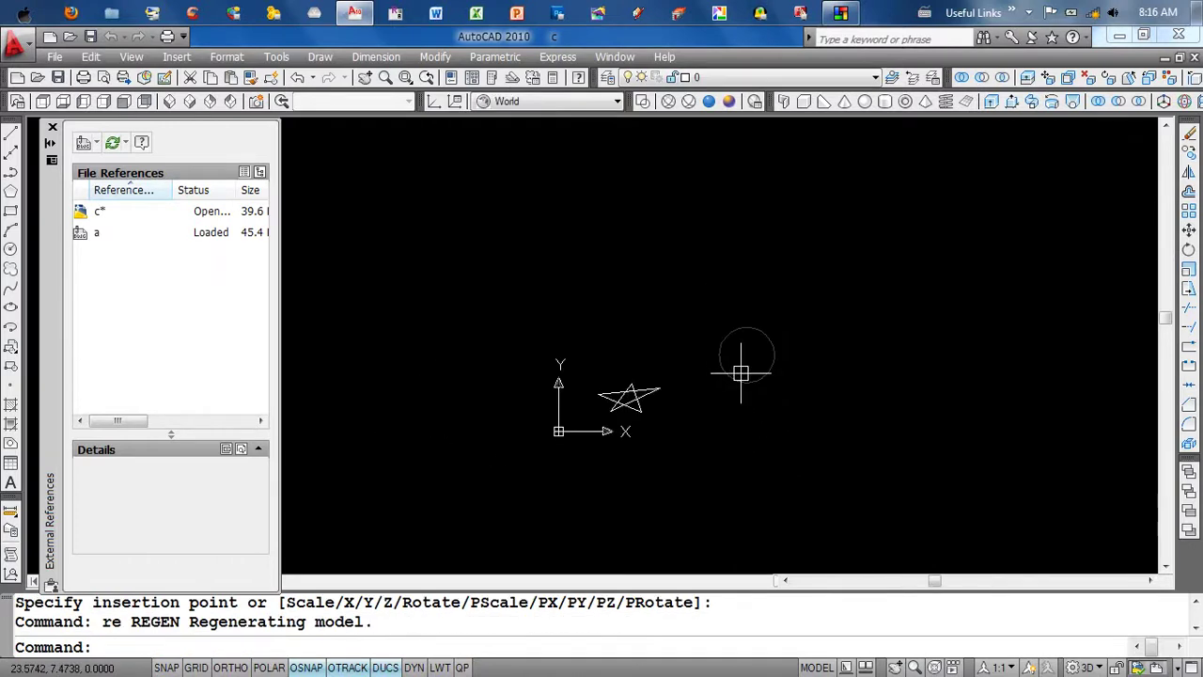
pyautogui.scroll(2, 701, 380)
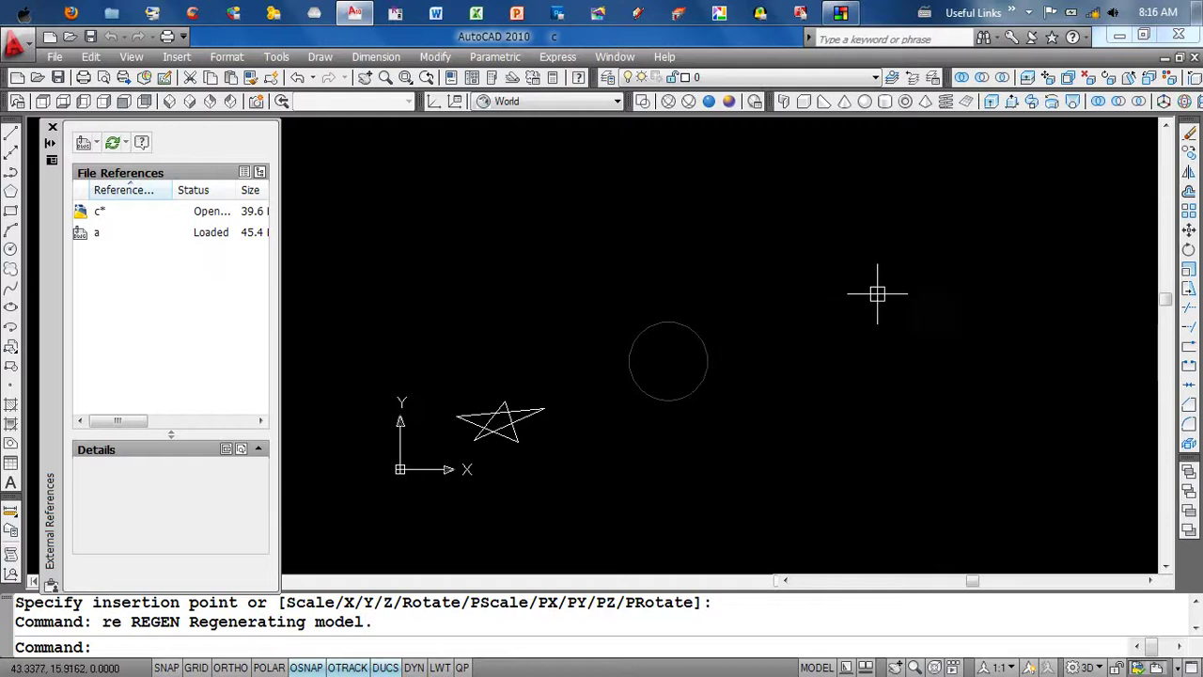
pyautogui.moveTo(673, 405); pyautogui.dragTo(765, 337, button='middle')
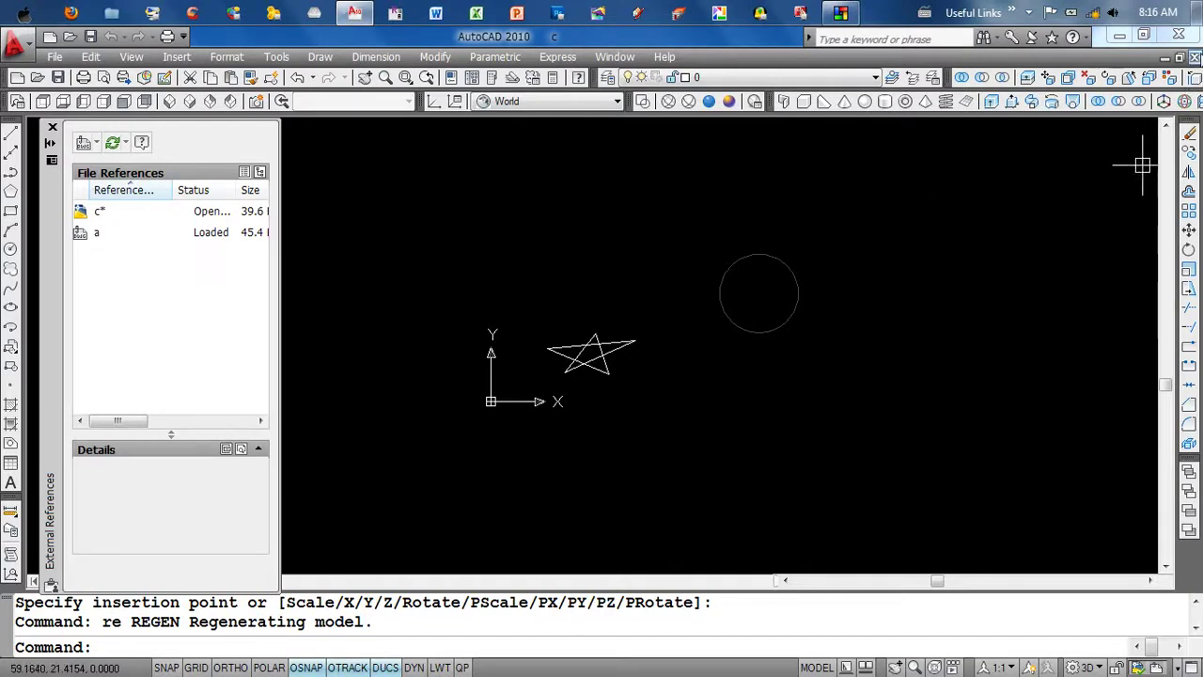
# - Close drawing c without saving its changes and close the External References palette in Drawing1
pyautogui.press('Escape')
pyautogui.press('Escape')
pyautogui.hotkey('ctrl', 'F4')
pyautogui.click(647, 389)
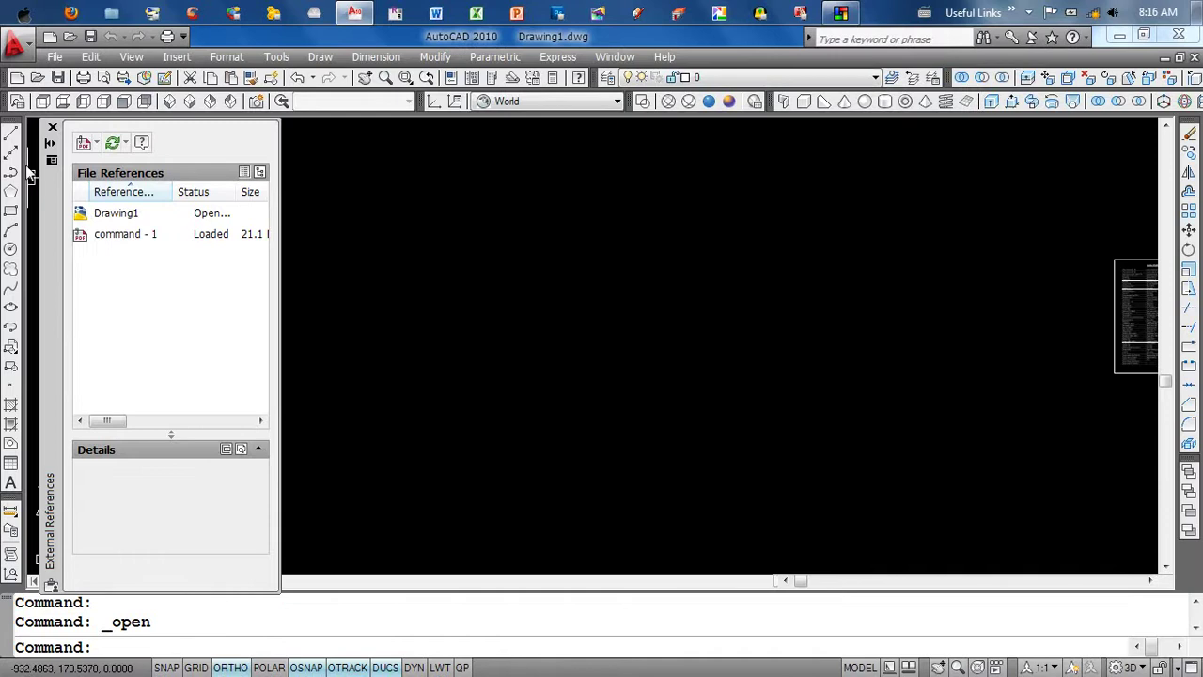
pyautogui.click(53, 128)
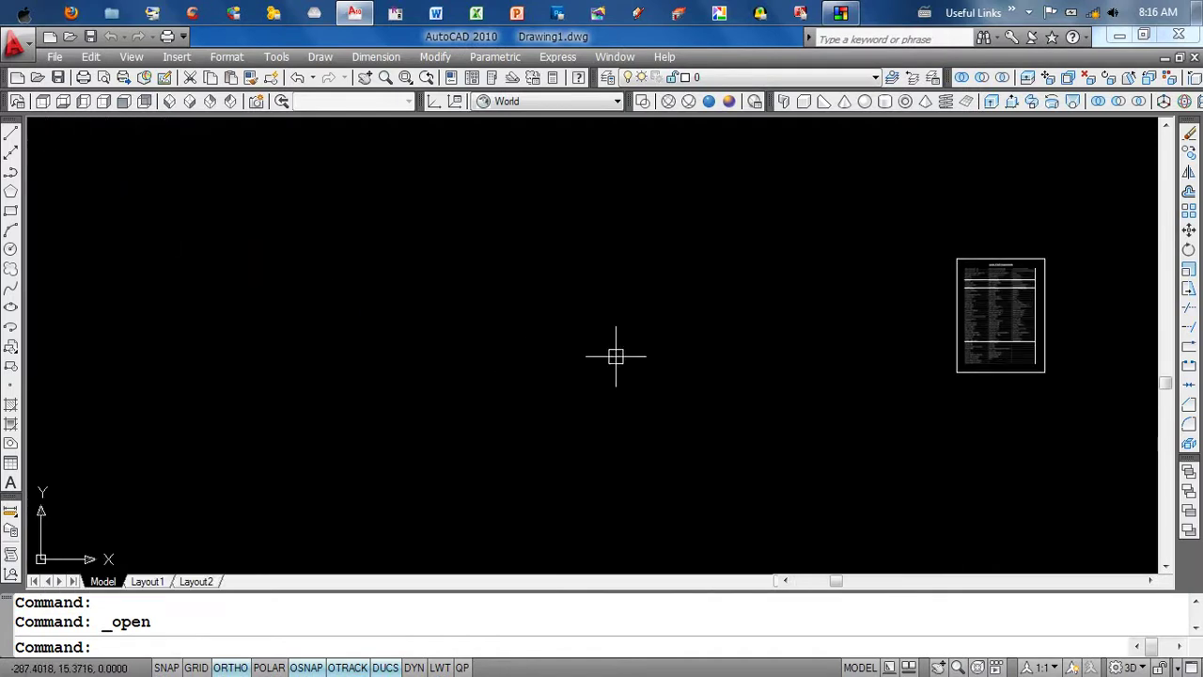
# - Examine the Xref, Xclip and Xclipframe entries with their shortcuts in the Auto CAD Commands sheet
pyautogui.moveTo(747, 285); pyautogui.dragTo(470, 354)
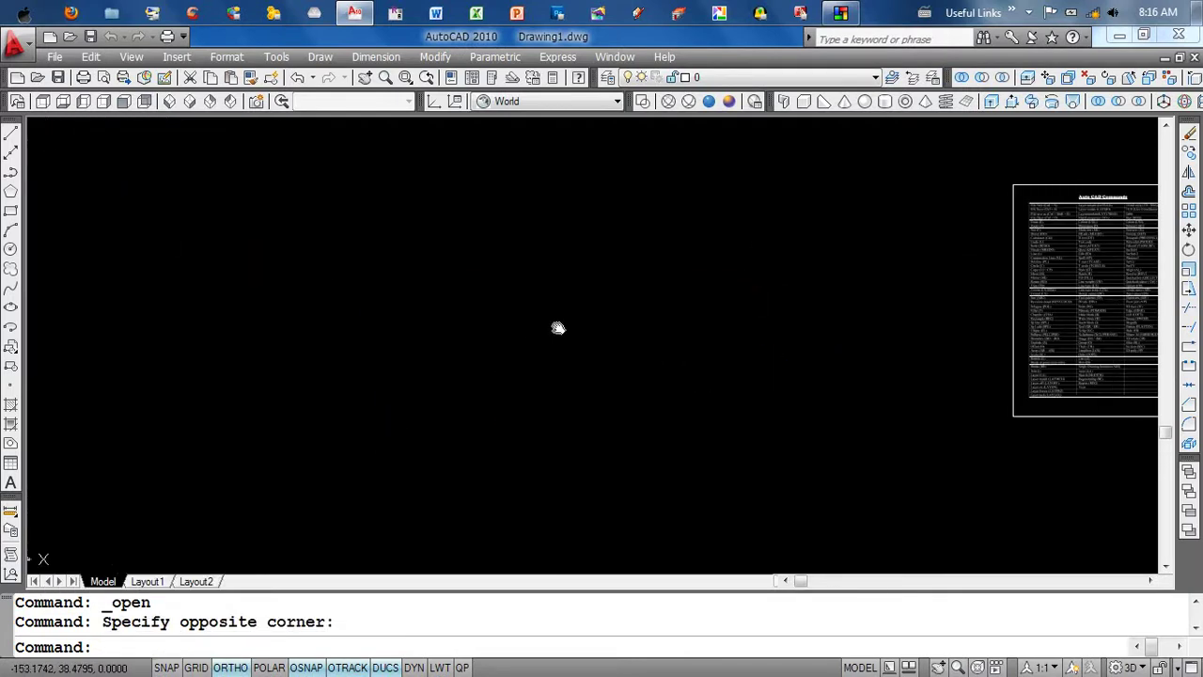
pyautogui.scroll(10, 912, 341)
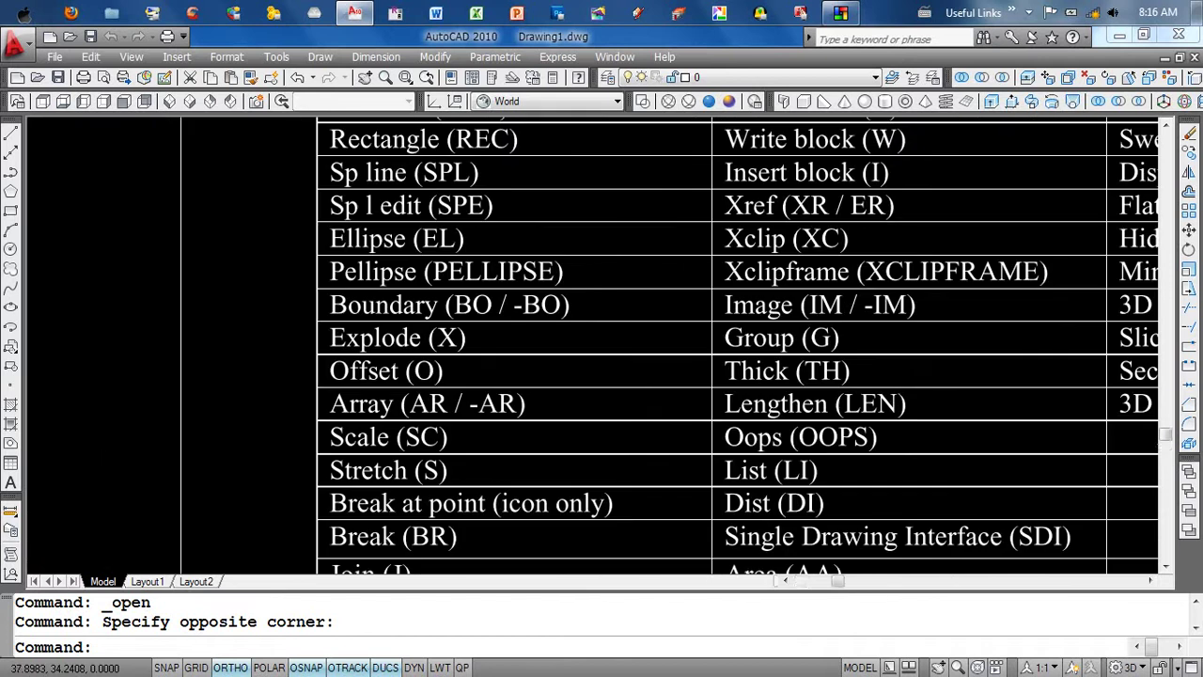
pyautogui.hotkey('ctrl', '0')
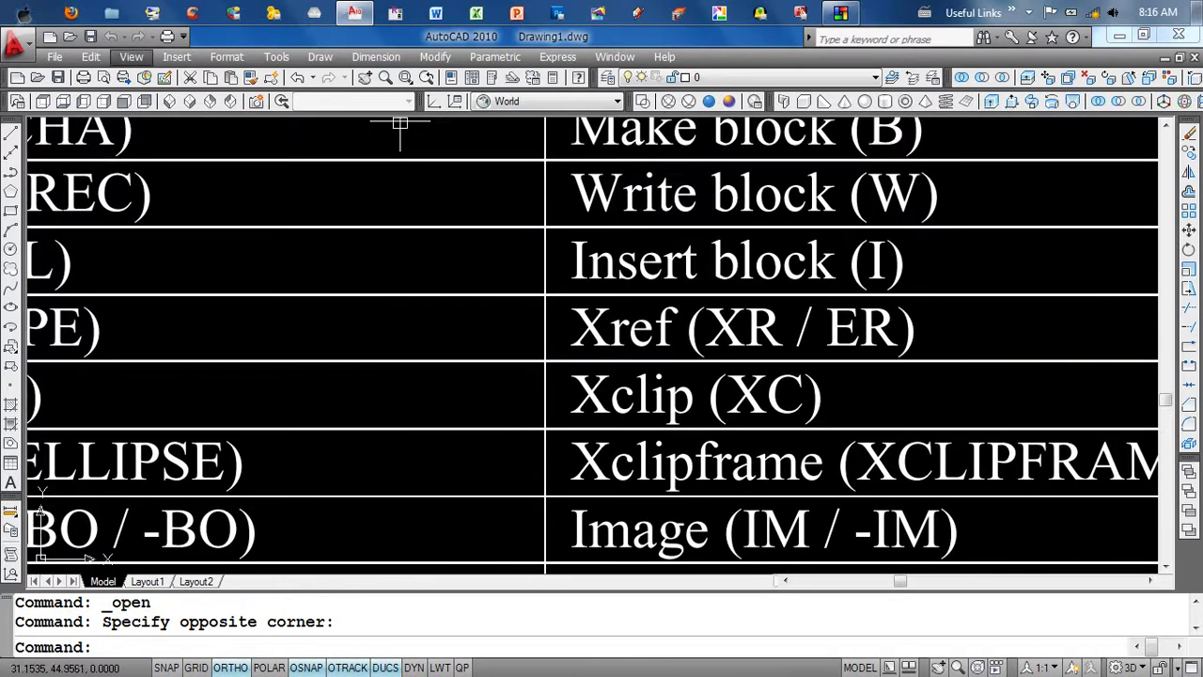
pyautogui.hotkey('ctrl', '0')
pyautogui.scroll(3, 780, 306)
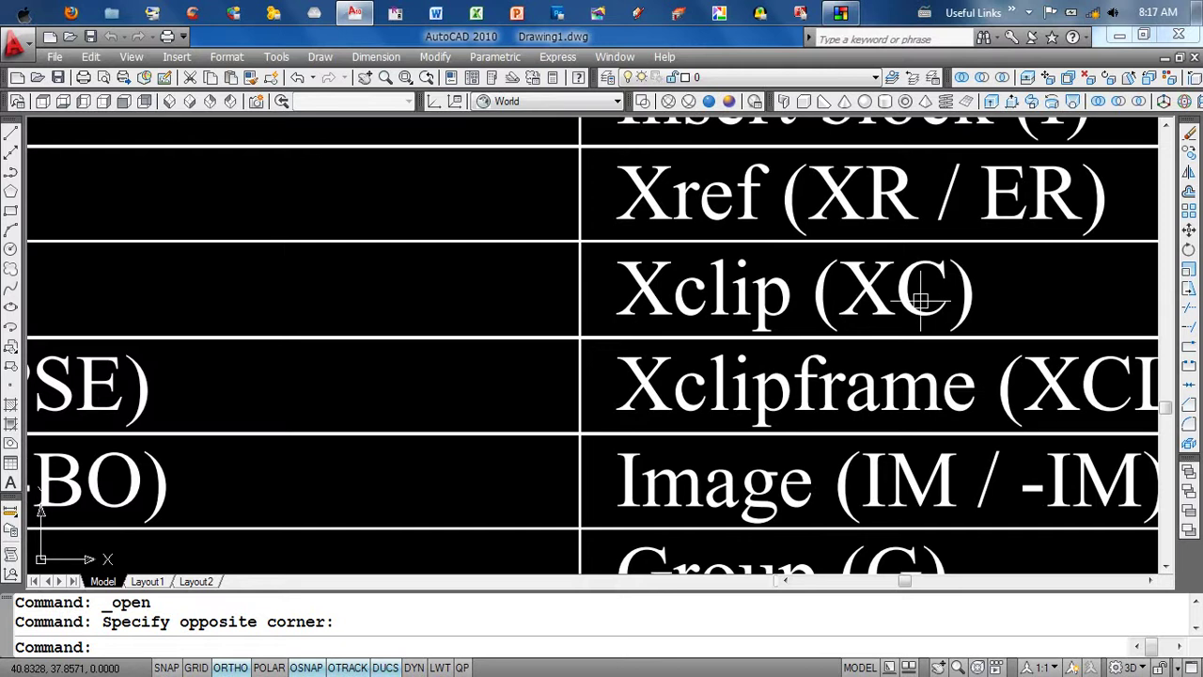
pyautogui.scroll(-2, 699, 303)
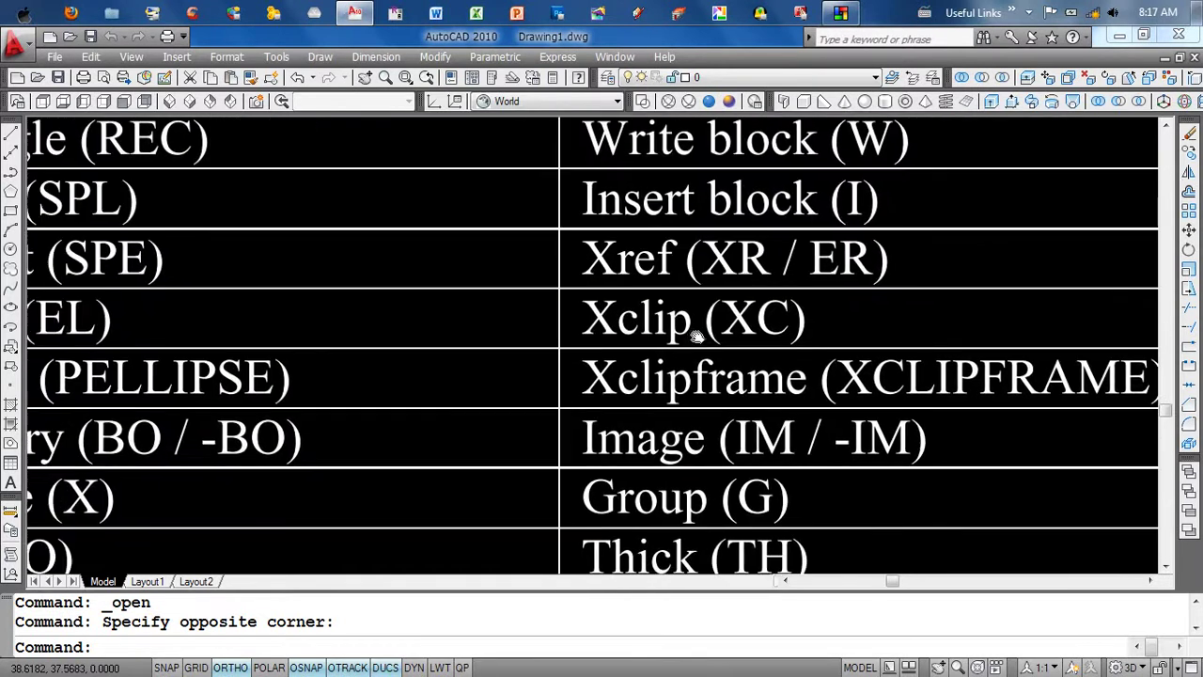
pyautogui.moveTo(668, 320); pyautogui.dragTo(746, 304, button='middle')
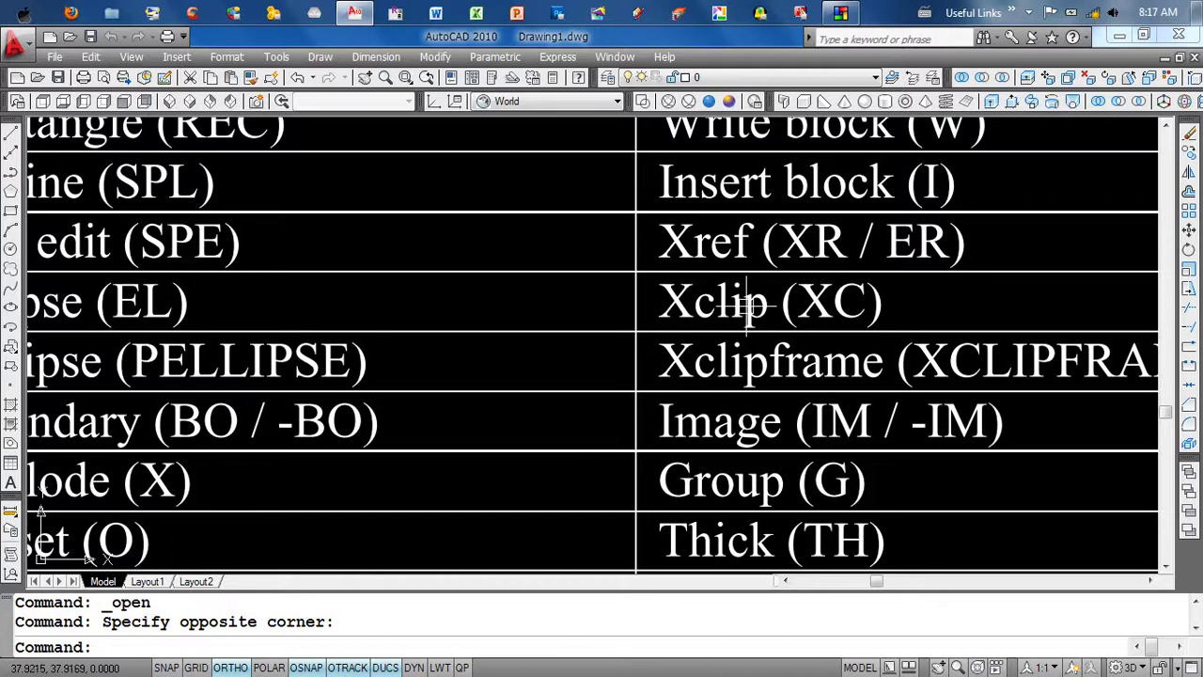
# - Reopen the External References palette over the empty area beside the command sheet in Drawing1
pyautogui.scroll(-4, 645, 306)
pyautogui.moveTo(446, 330); pyautogui.dragTo(882, 344, button='middle')
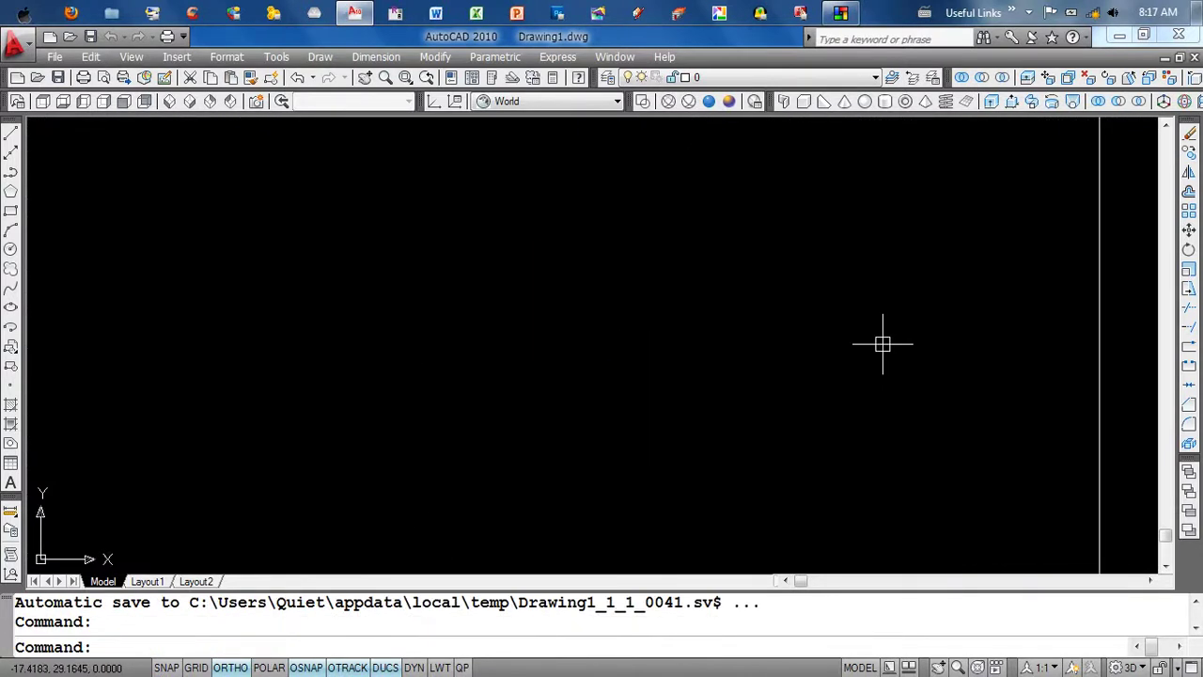
pyautogui.scroll(1, 882, 344)
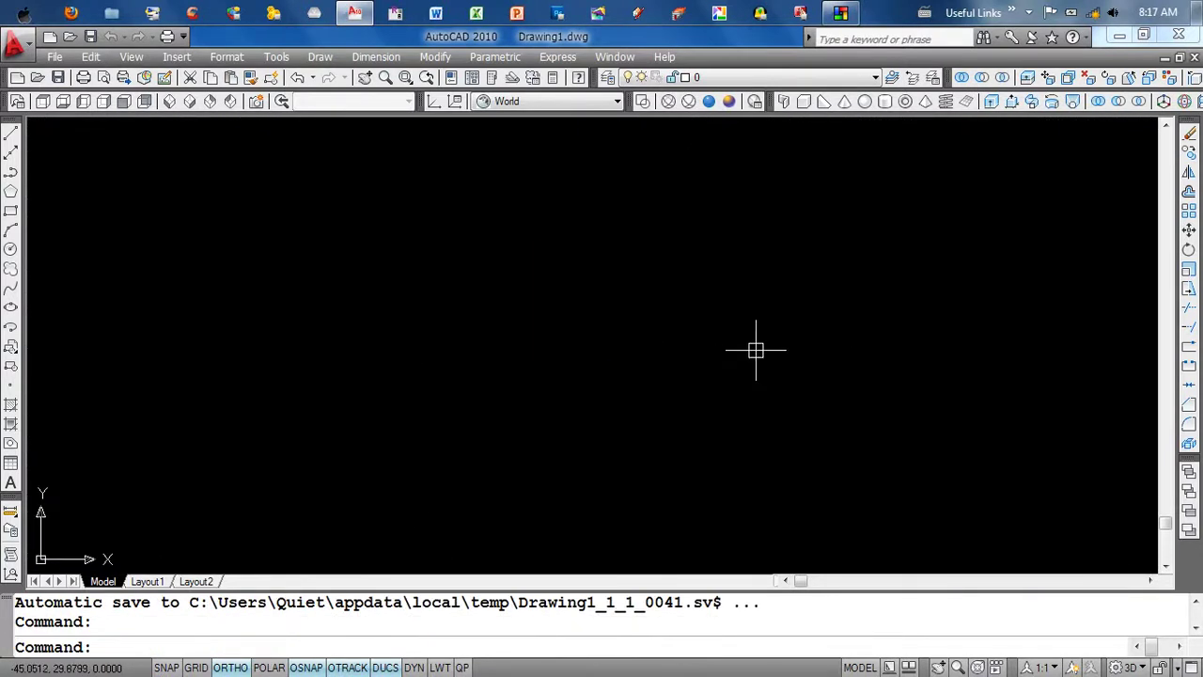
pyautogui.scroll(-4, 756, 349)
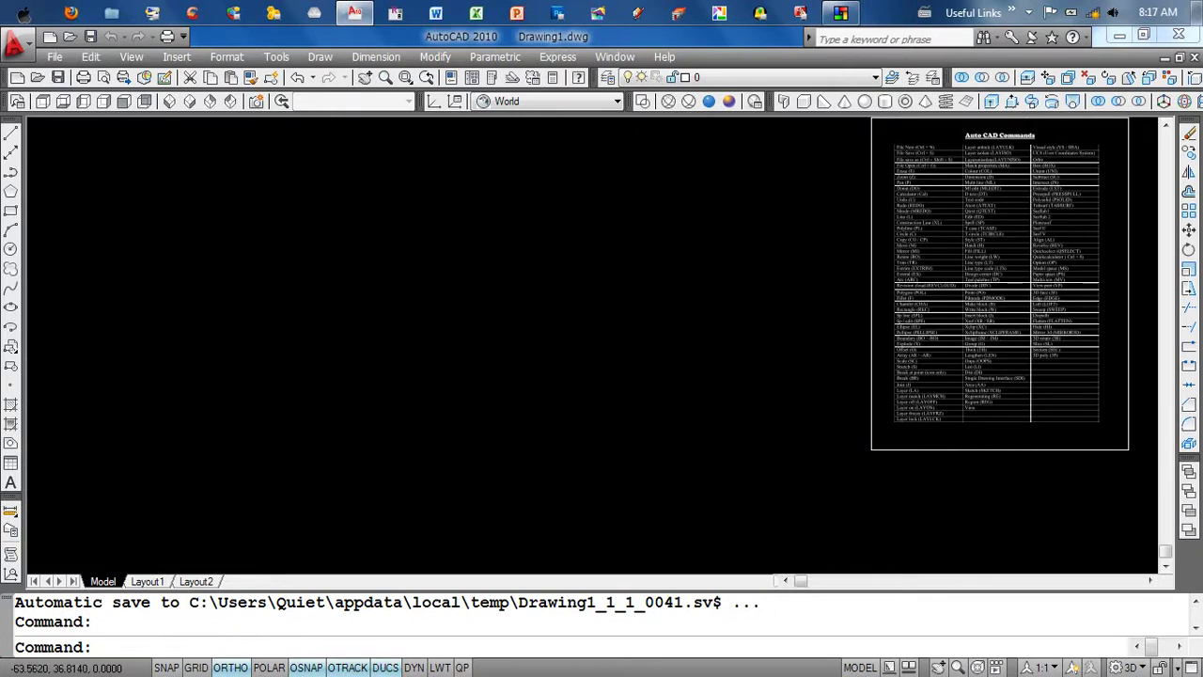
pyautogui.scroll(4, 757, 360)
pyautogui.write('er')
pyautogui.press('Return')
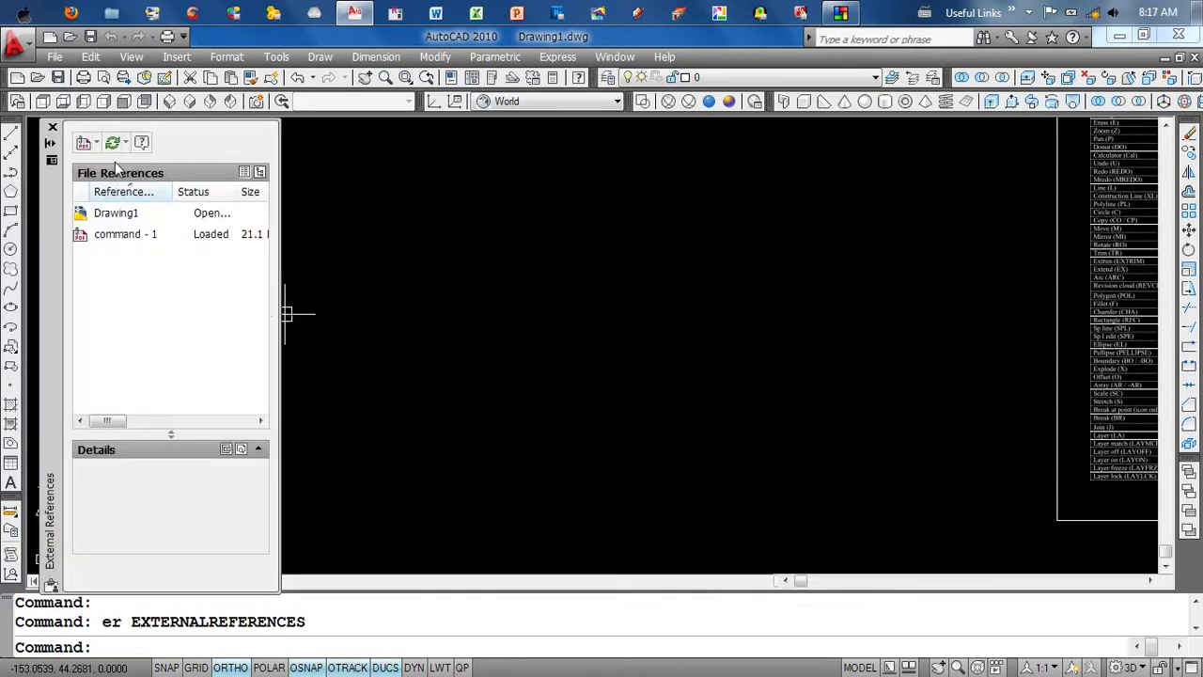
pyautogui.click(97, 143)
pyautogui.click(149, 164)
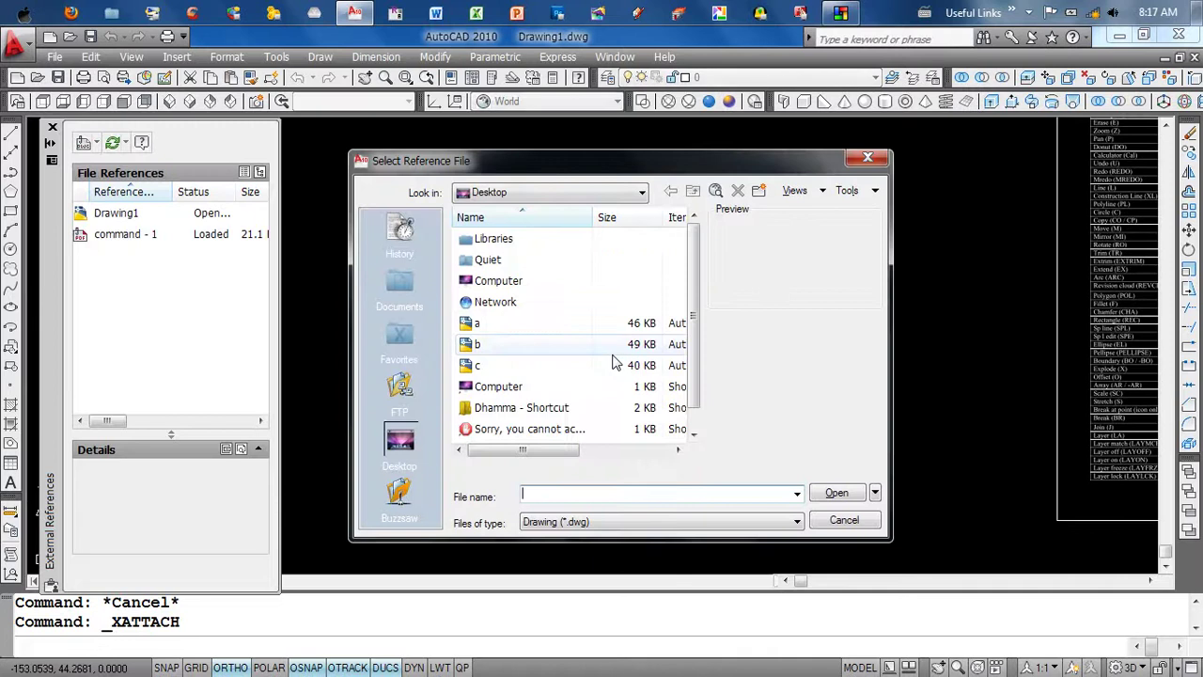
pyautogui.click(505, 345)
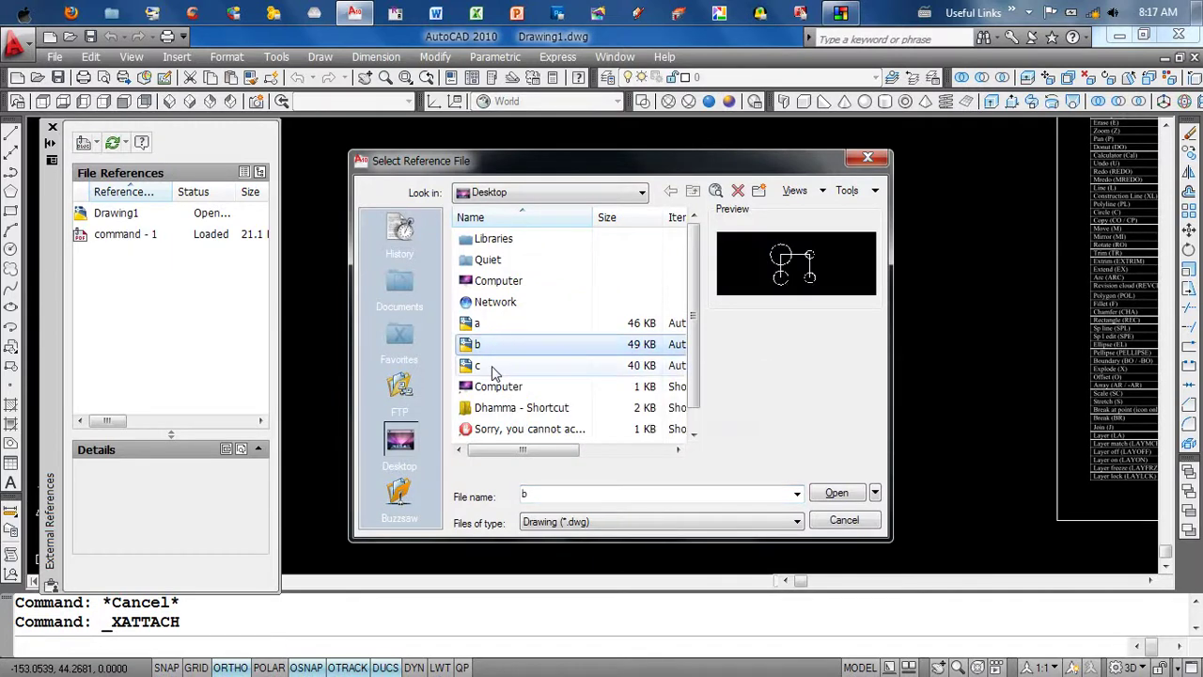
pyautogui.click(837, 494)
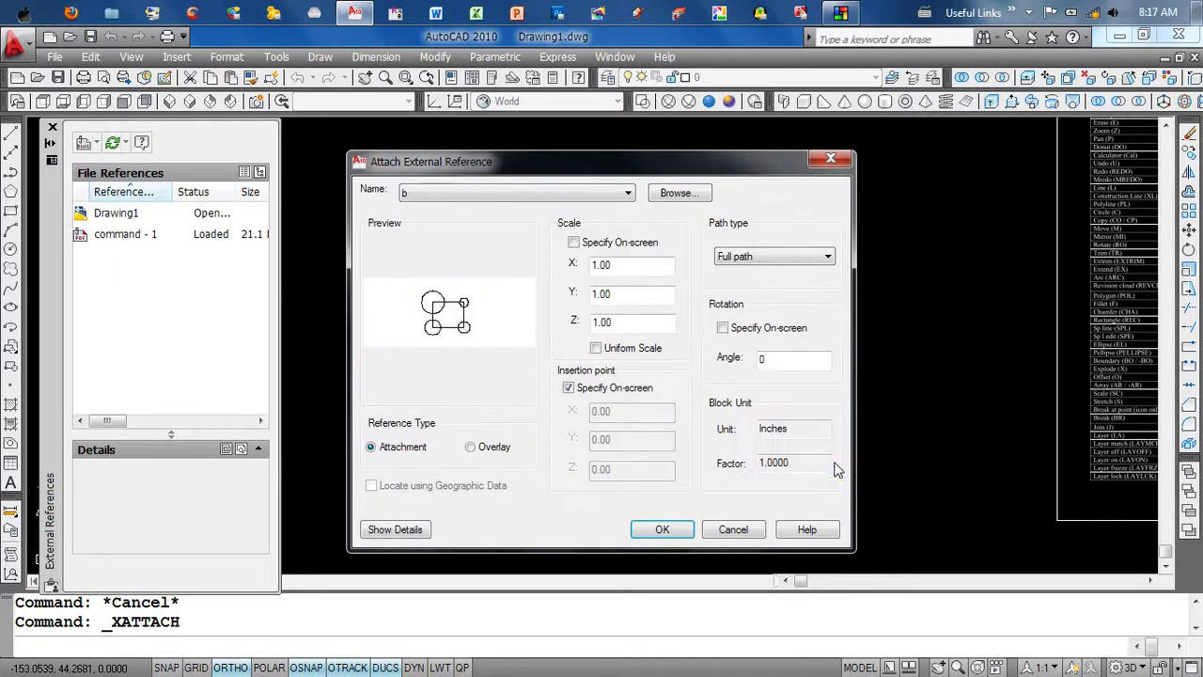
pyautogui.click(833, 162)
# - Begin attaching a DWG reference and browse the Data (D:) drive to the Auto CAD folder inside LEARNING
pyautogui.click(85, 142)
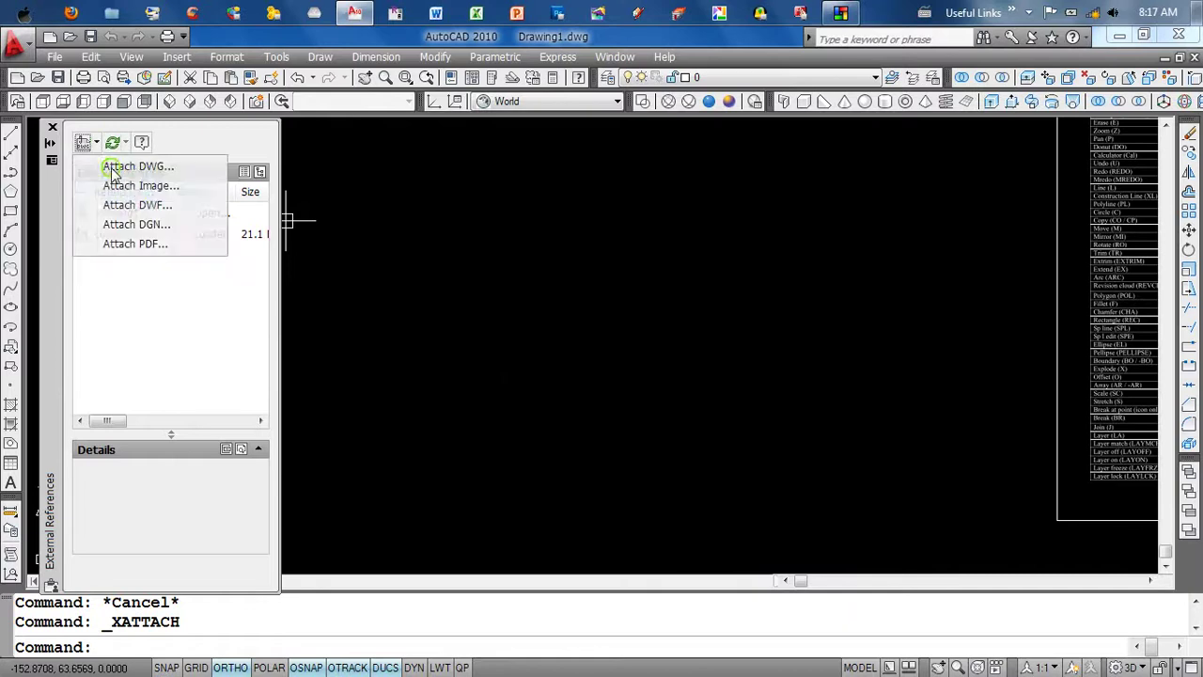
pyautogui.click(165, 166)
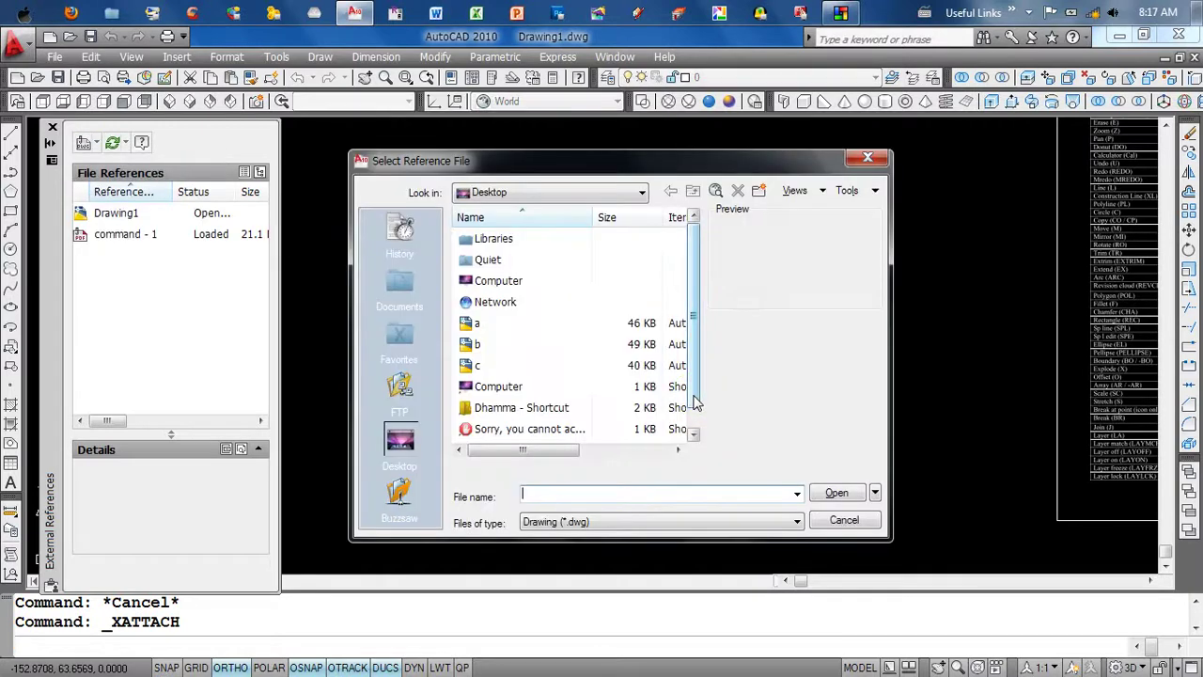
pyautogui.doubleClick(527, 286)
pyautogui.doubleClick(525, 279)
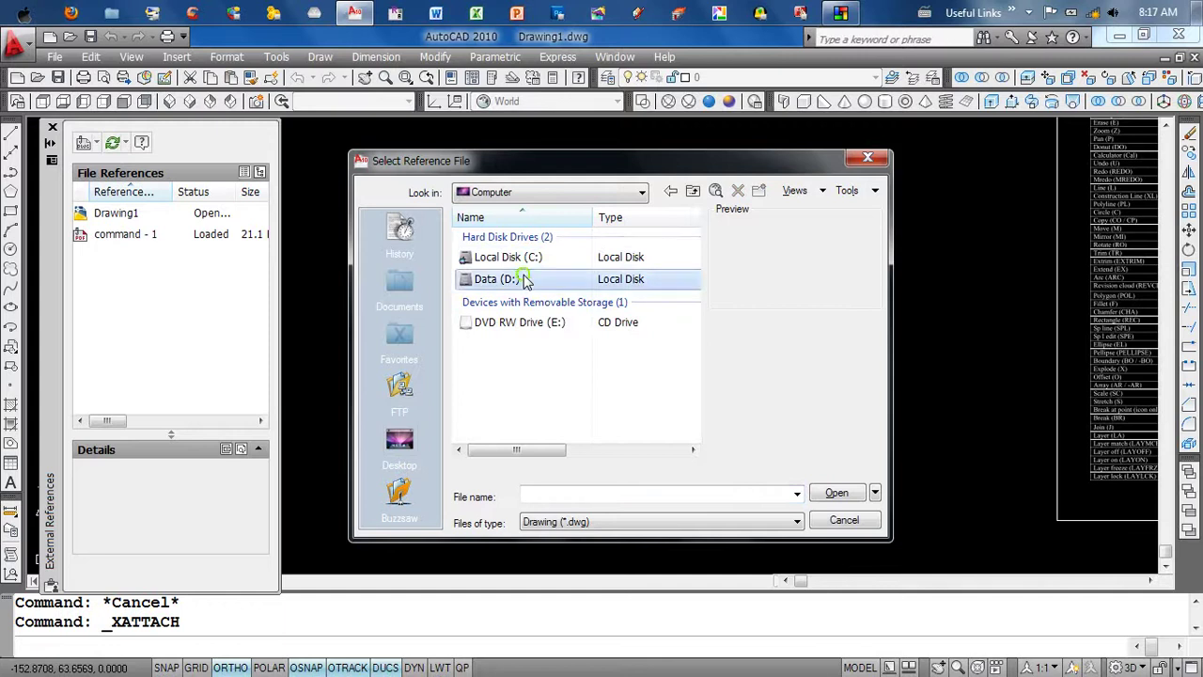
pyautogui.doubleClick(494, 345)
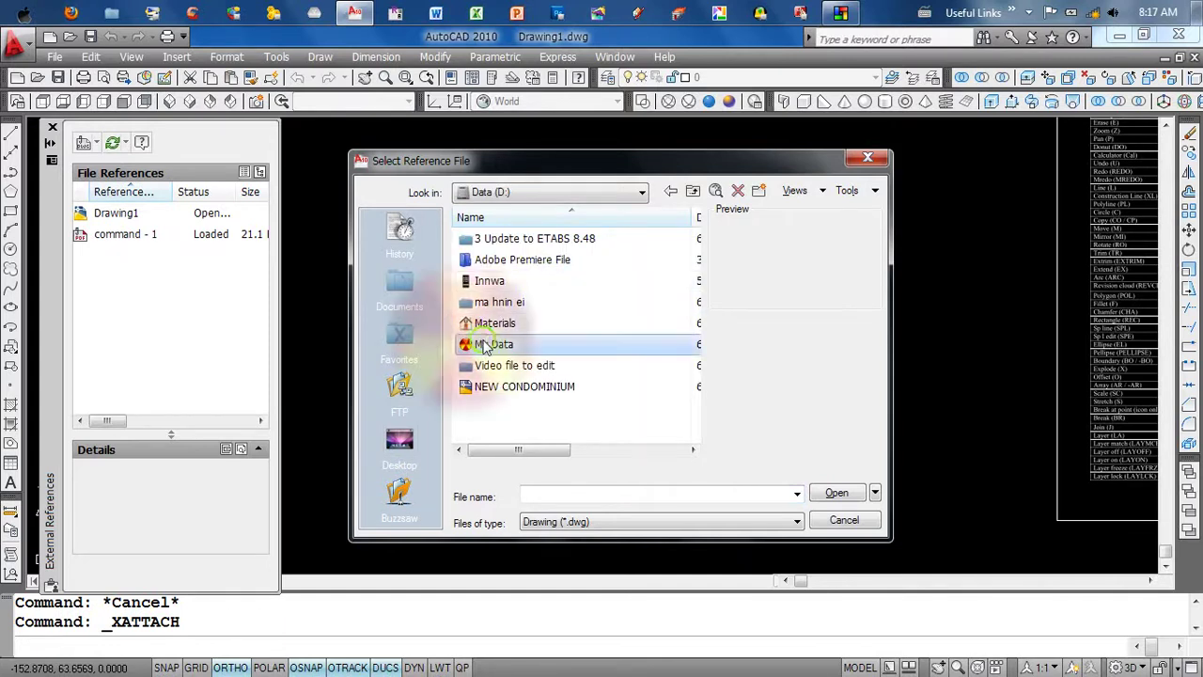
pyautogui.doubleClick(496, 242)
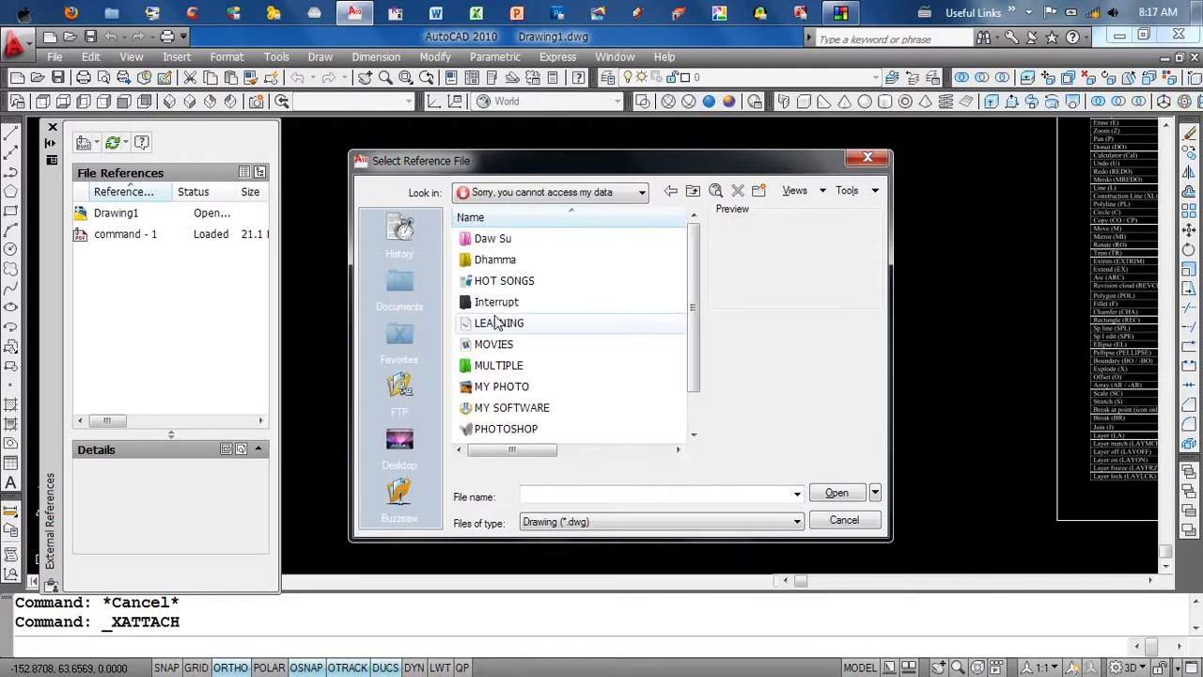
pyautogui.doubleClick(501, 324)
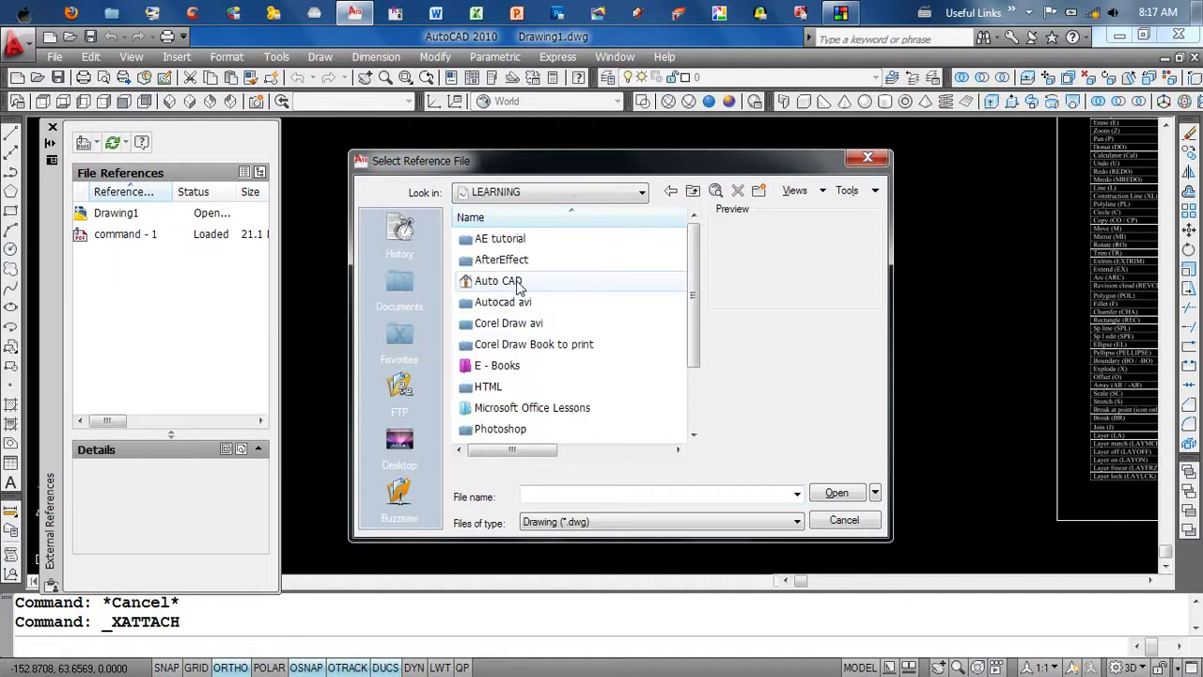
pyautogui.doubleClick(517, 282)
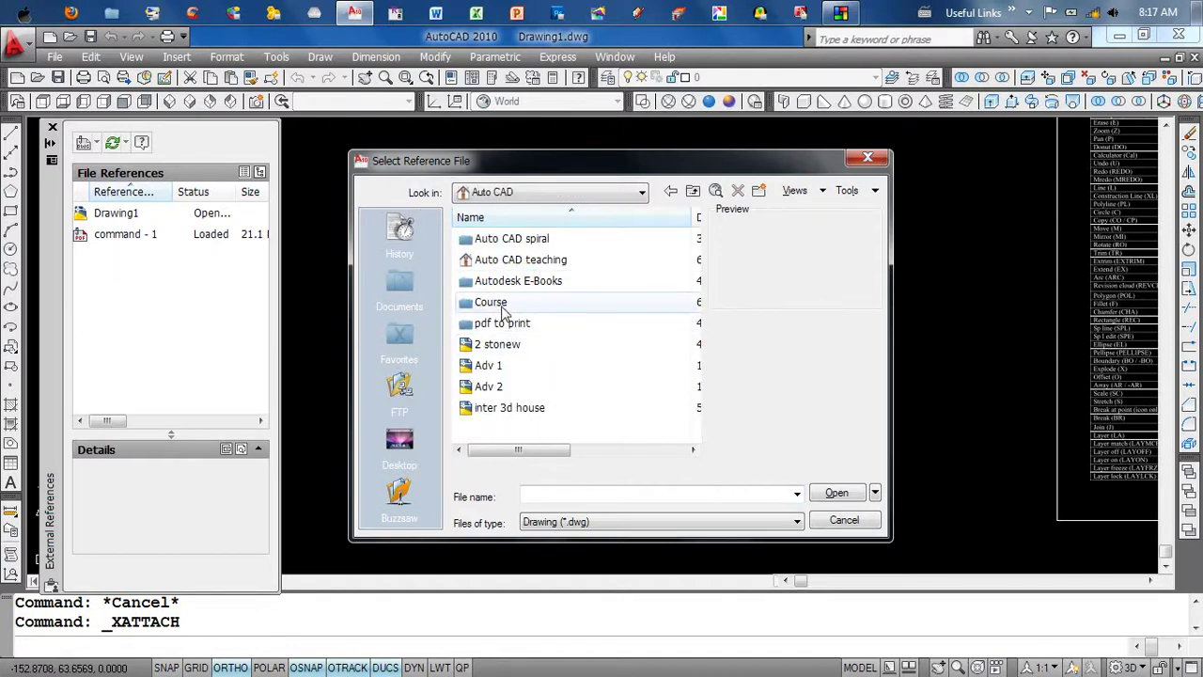
# - Check the Course folder for reference files, set the file type filter to All files, and return to the Auto CAD folder
pyautogui.click(503, 308)
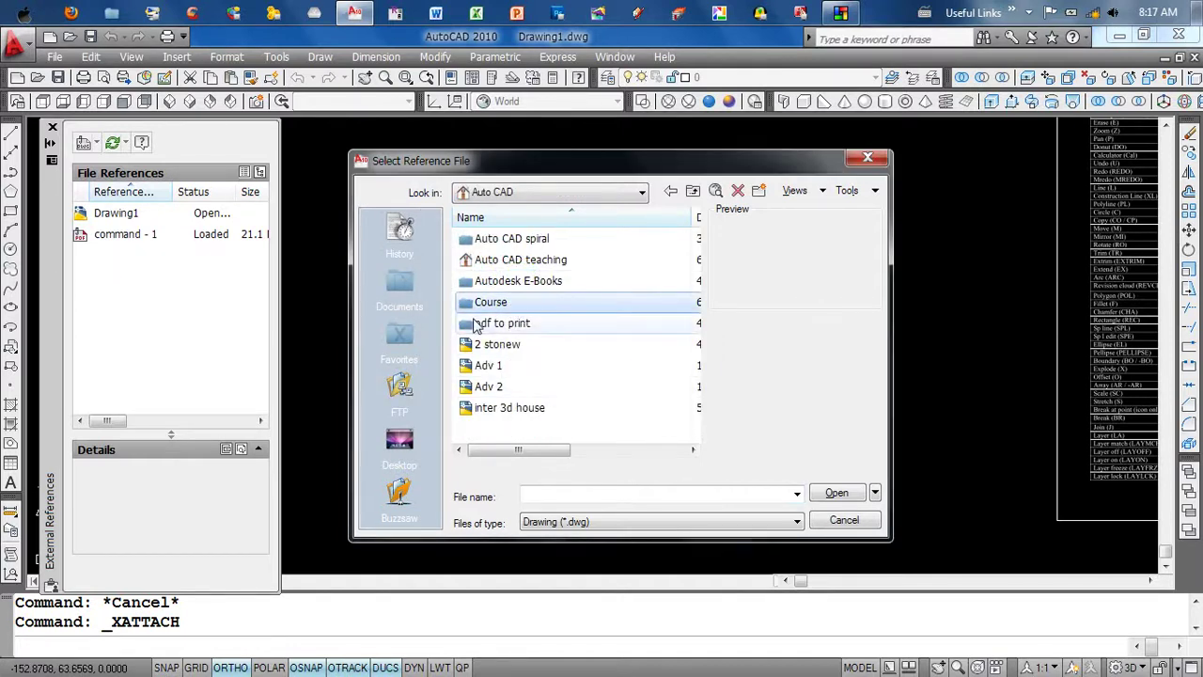
pyautogui.doubleClick(498, 308)
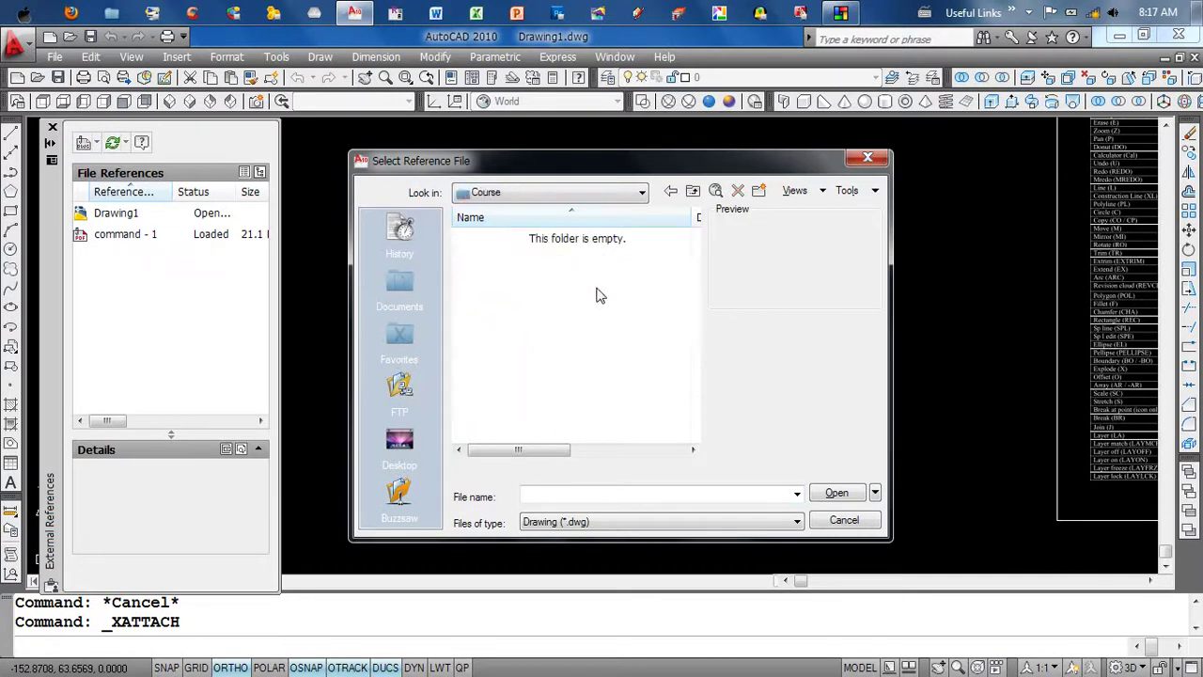
pyautogui.click(690, 523)
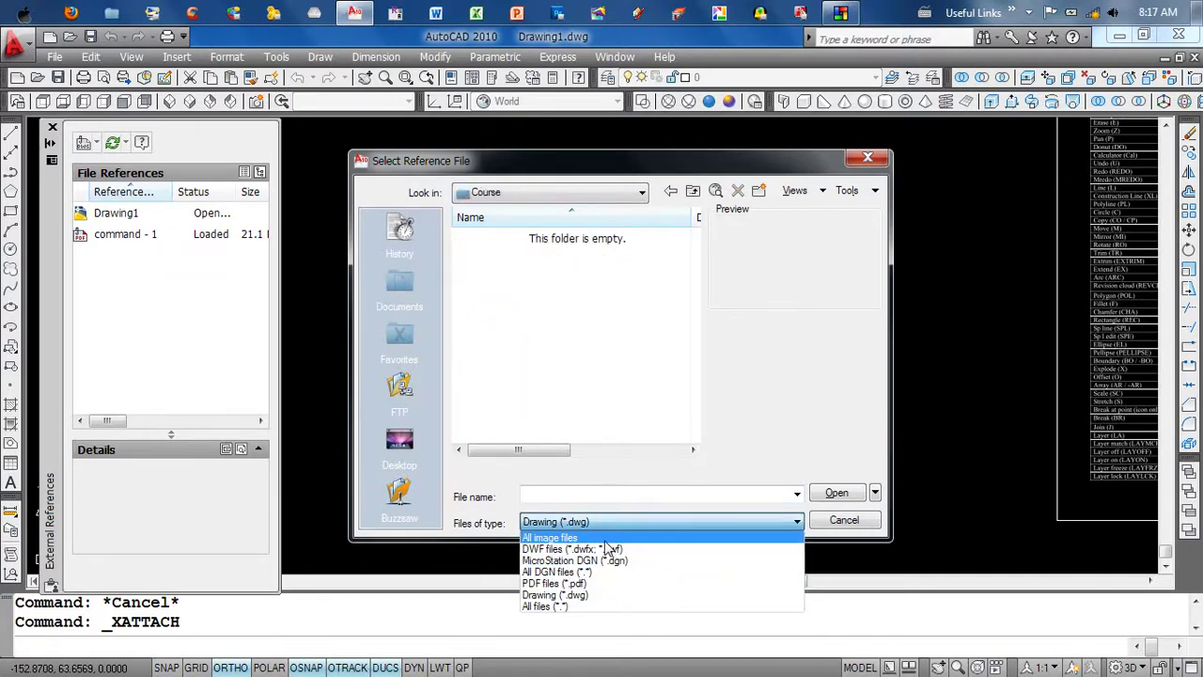
pyautogui.click(658, 184)
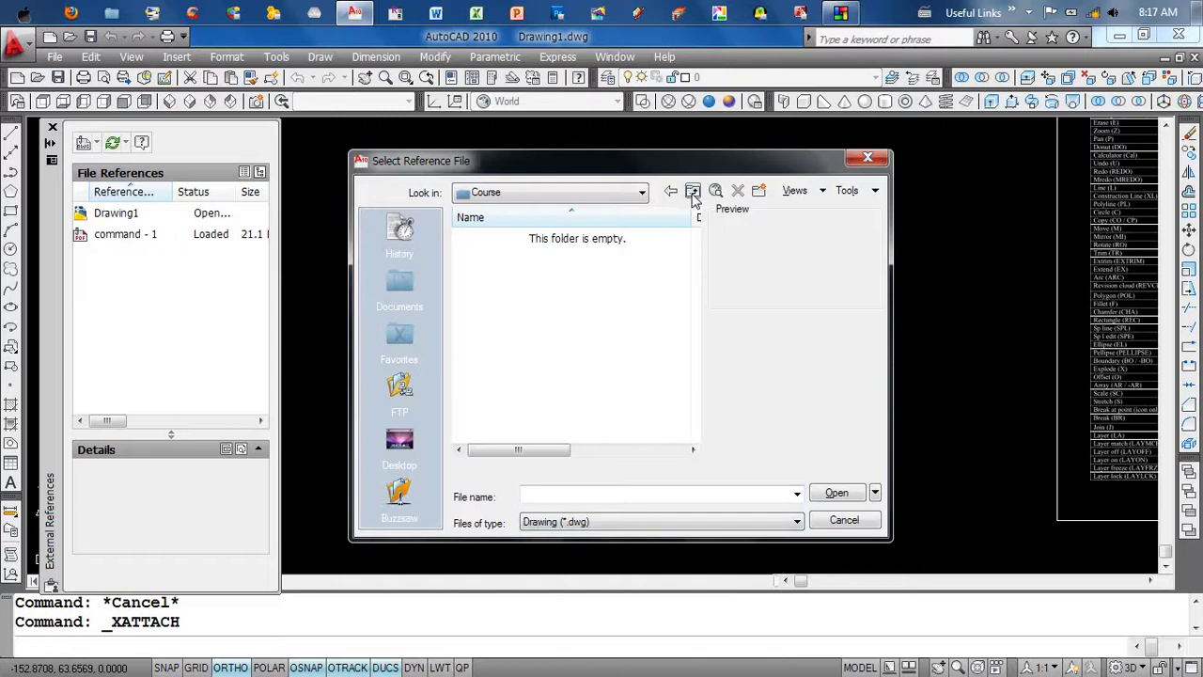
pyautogui.click(752, 526)
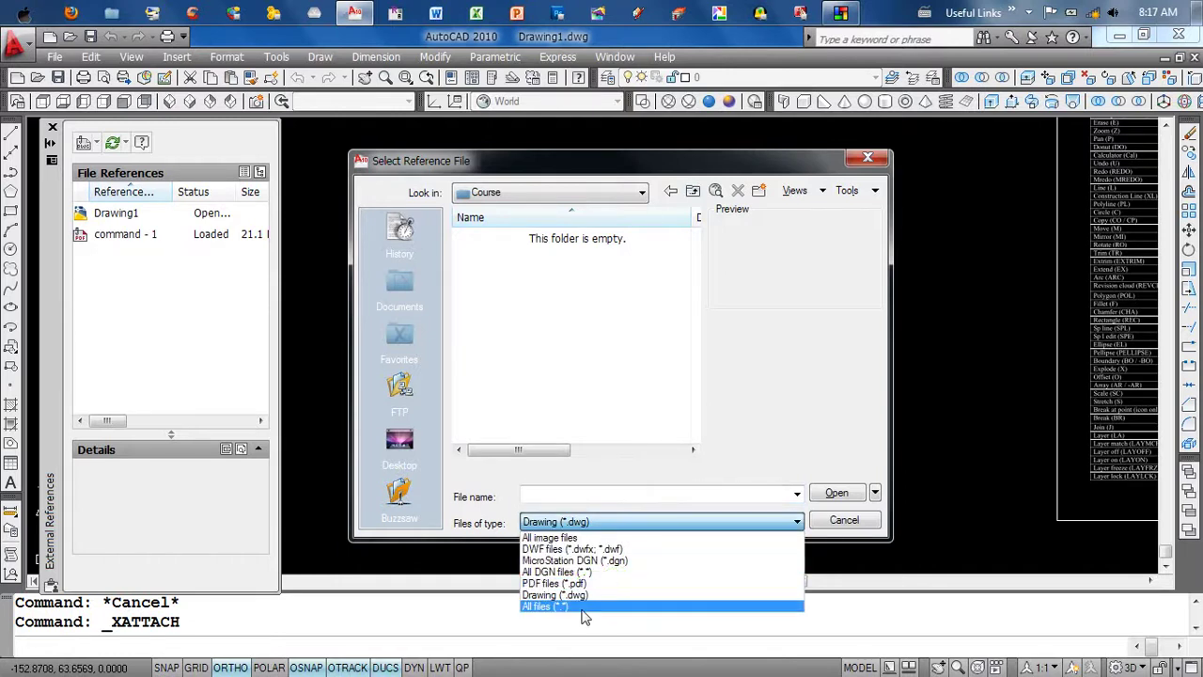
pyautogui.click(540, 606)
pyautogui.click(693, 190)
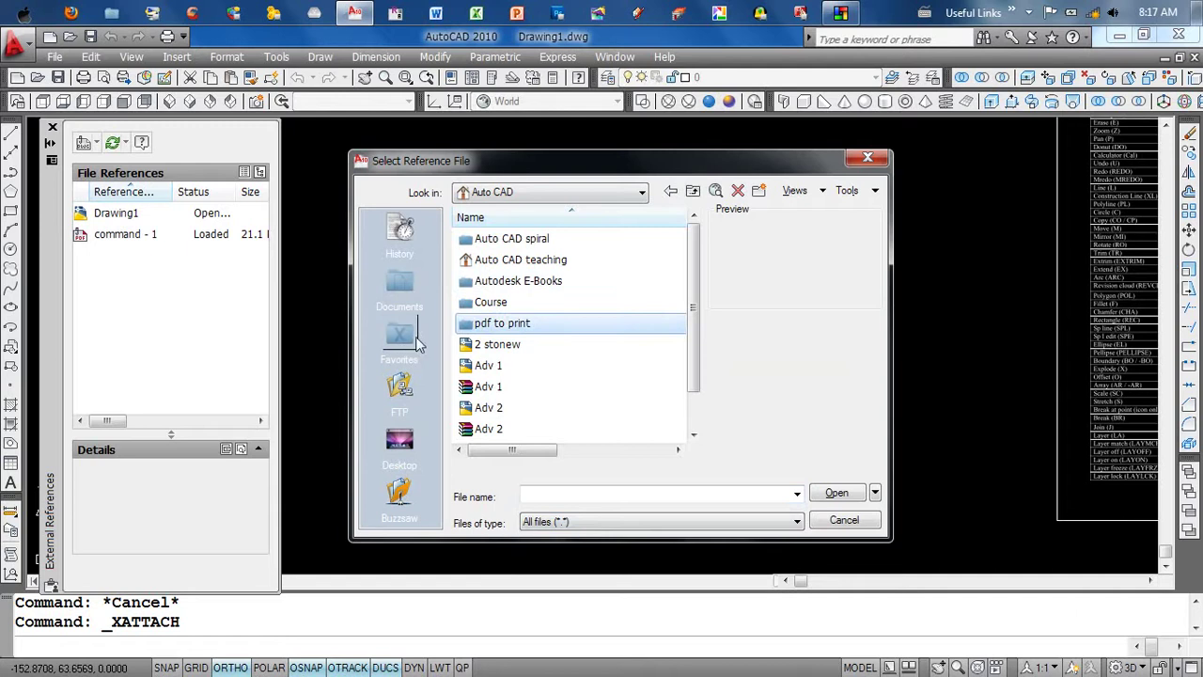
# - Try to attach Drawing1 from My Documents as an external reference to the current drawing
pyautogui.click(402, 292)
pyautogui.click(698, 289)
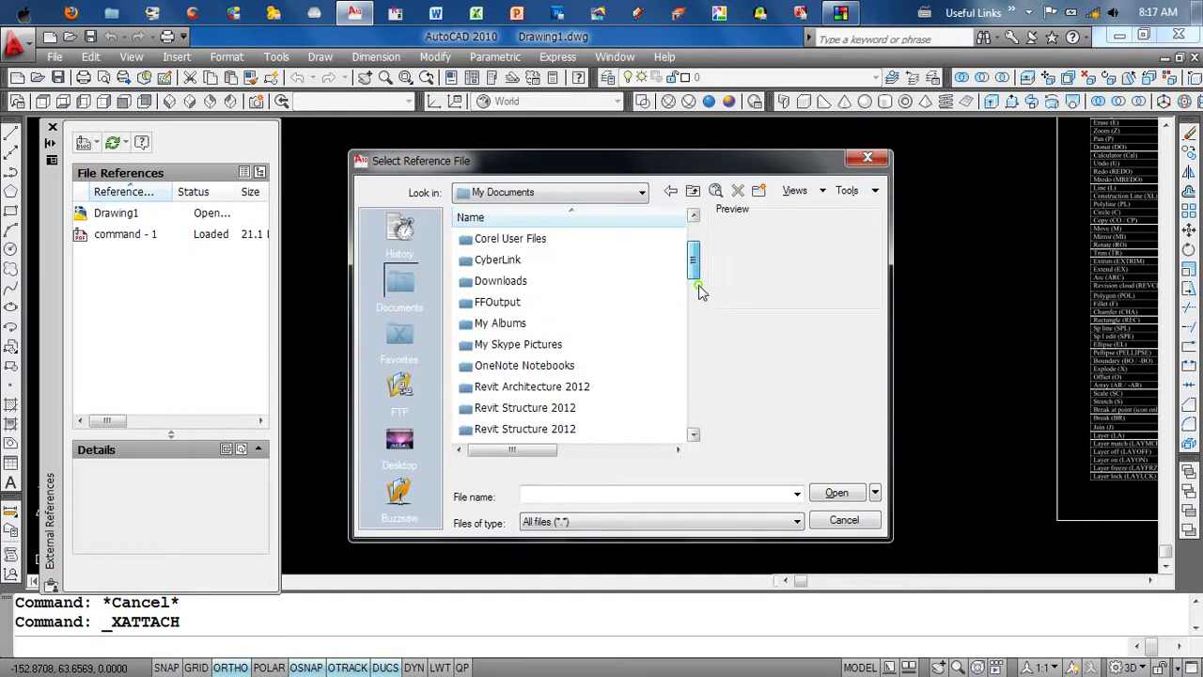
pyautogui.moveTo(698, 289); pyautogui.dragTo(693, 342)
pyautogui.click(523, 282)
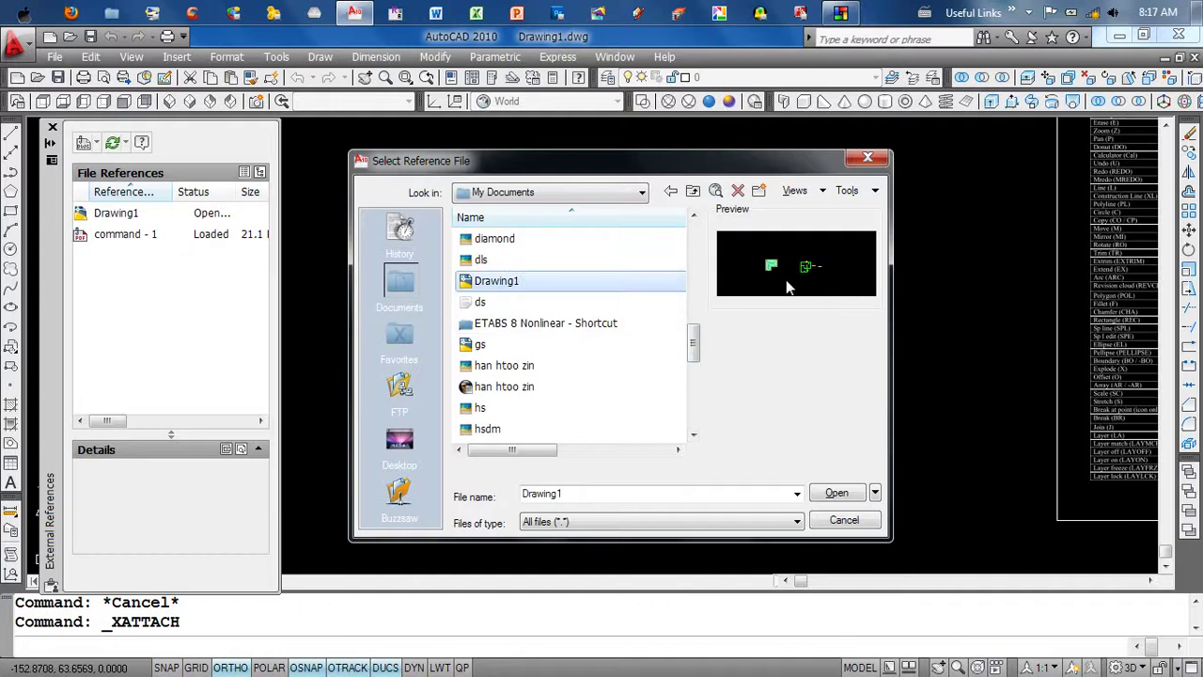
pyautogui.click(838, 496)
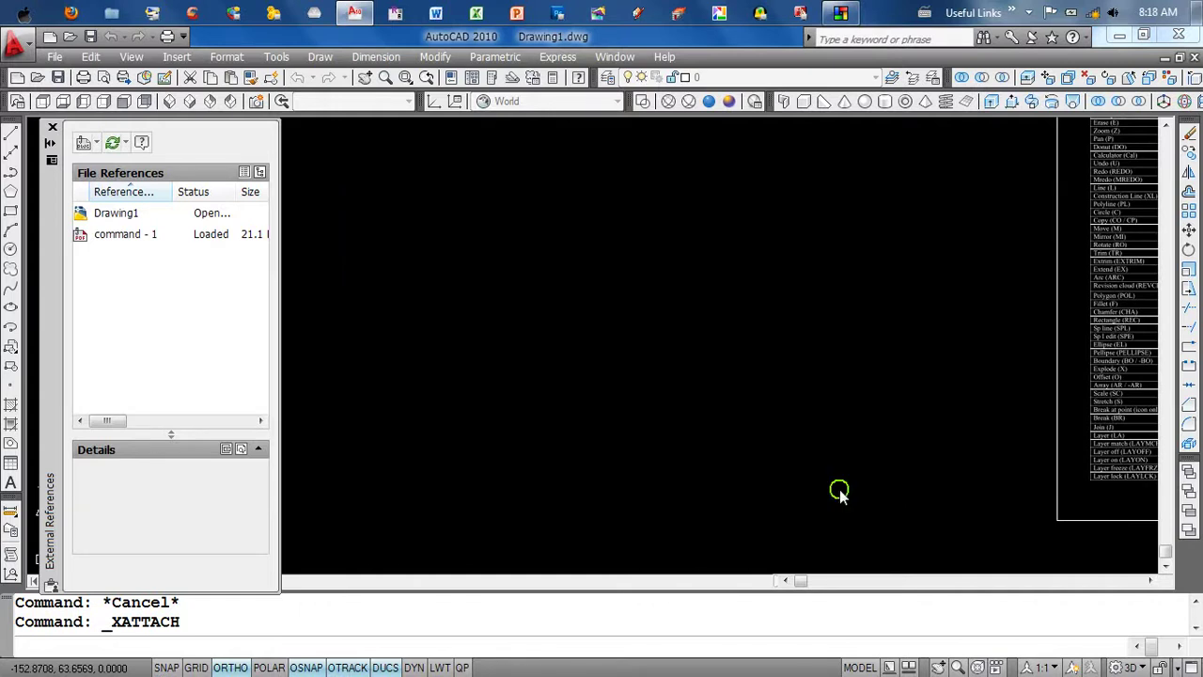
pyautogui.click(662, 534)
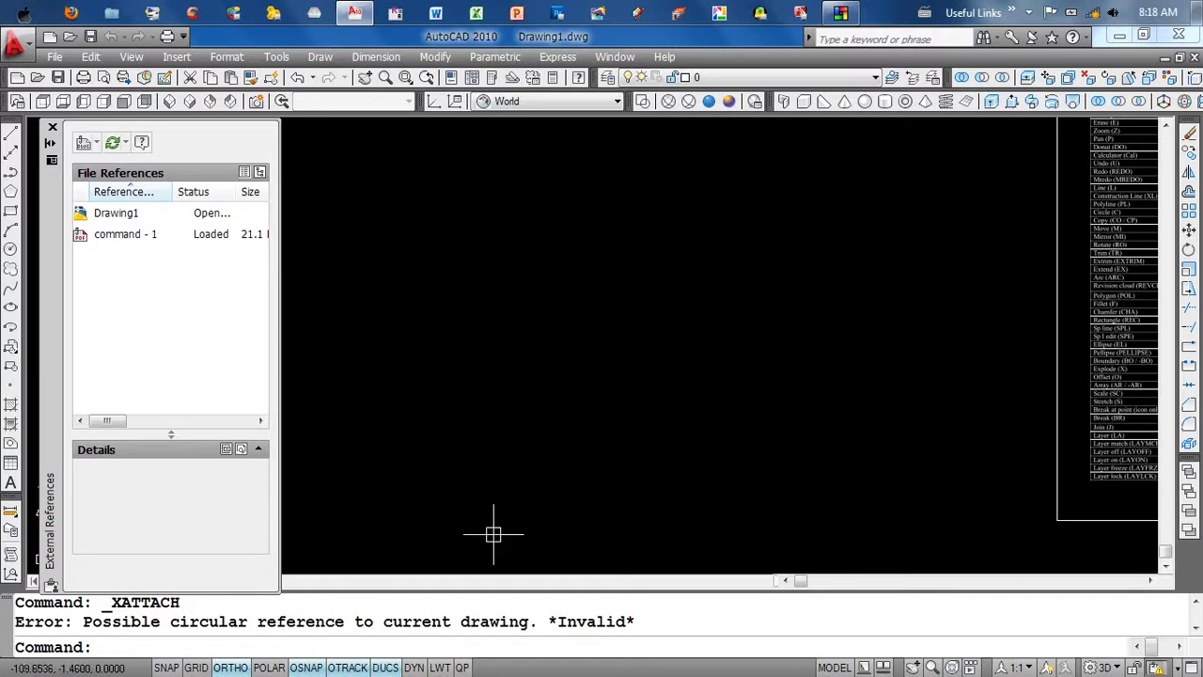
# - Create a new blank drawing to host the external reference
pyautogui.scroll(-4, 717, 307)
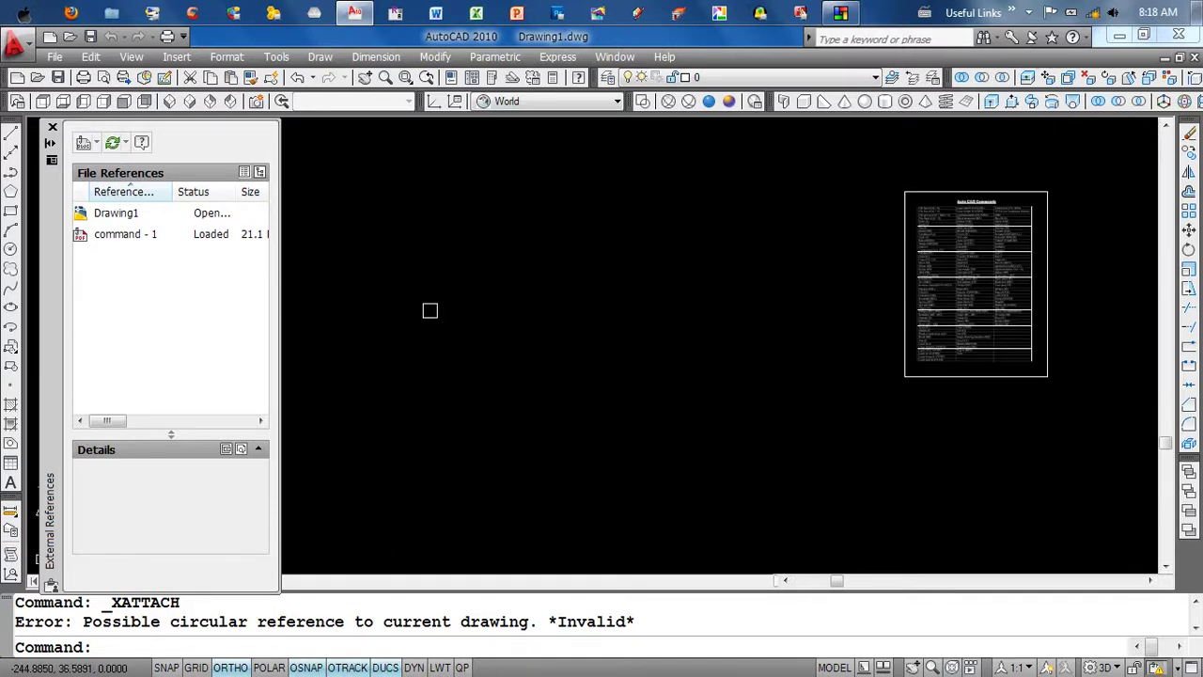
pyautogui.hotkey('ctrl', 'n')
pyautogui.click(673, 474)
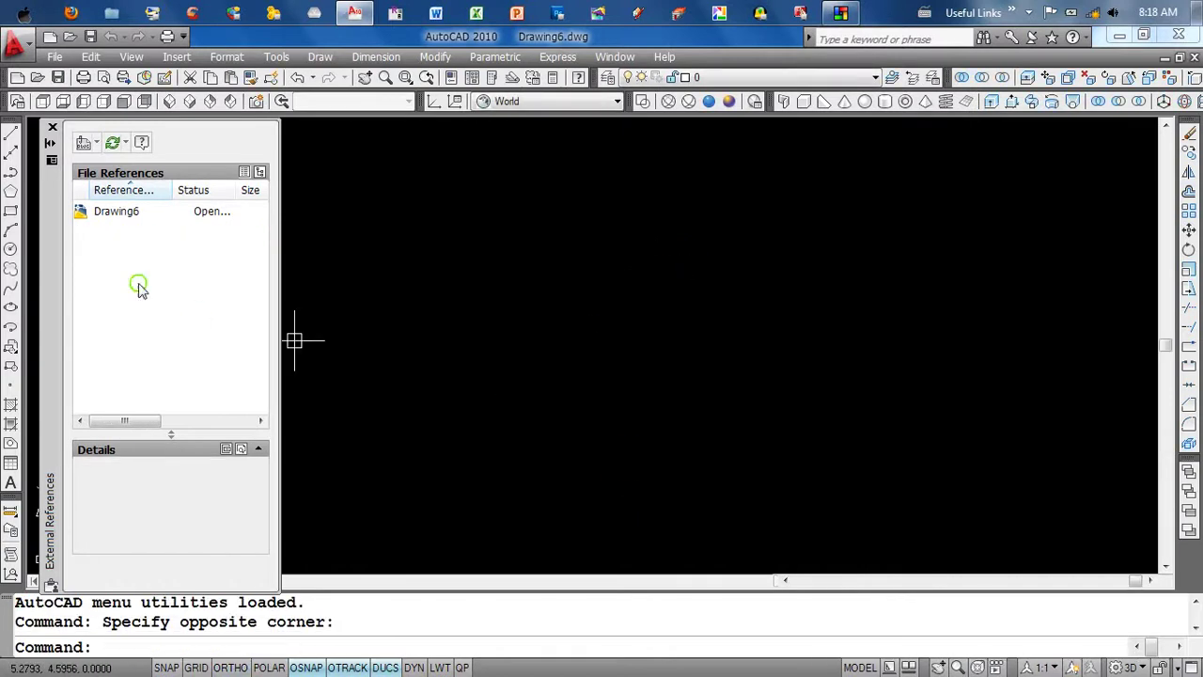
# - Attach Drawing1 from My Documents as an Attachment reference with full path, scale 1.00 and rotation 0, inserted freehand in the new drawing
pyautogui.click(94, 147)
pyautogui.click(124, 164)
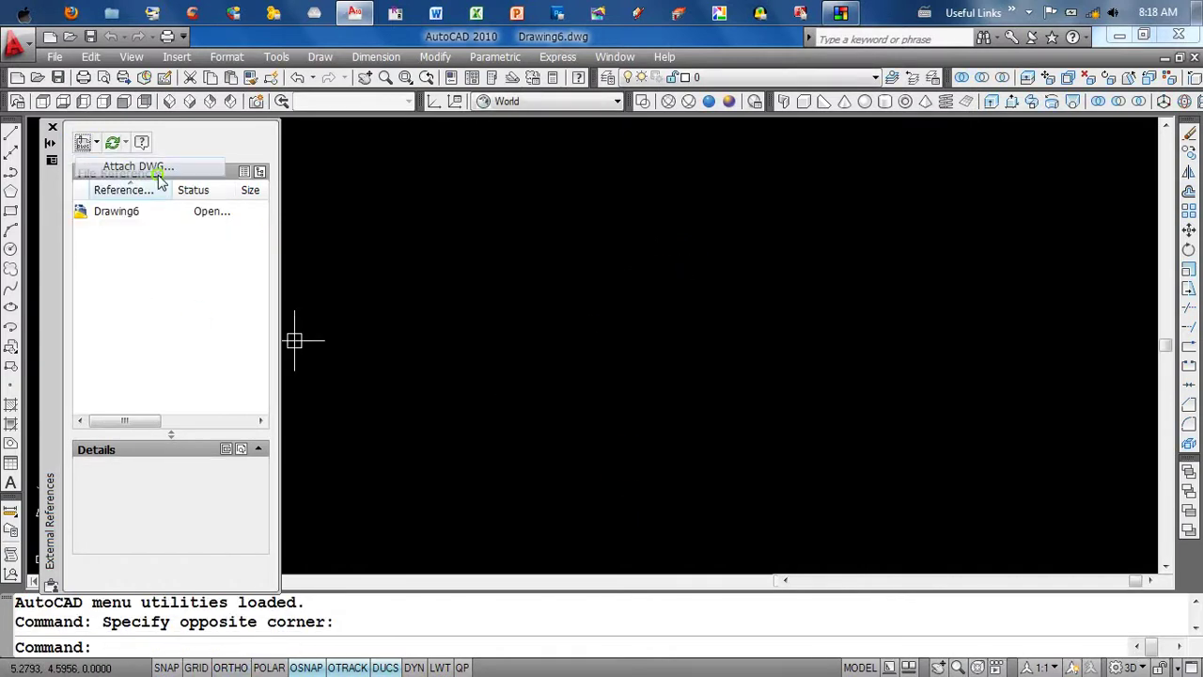
pyautogui.click(508, 366)
pyautogui.click(399, 282)
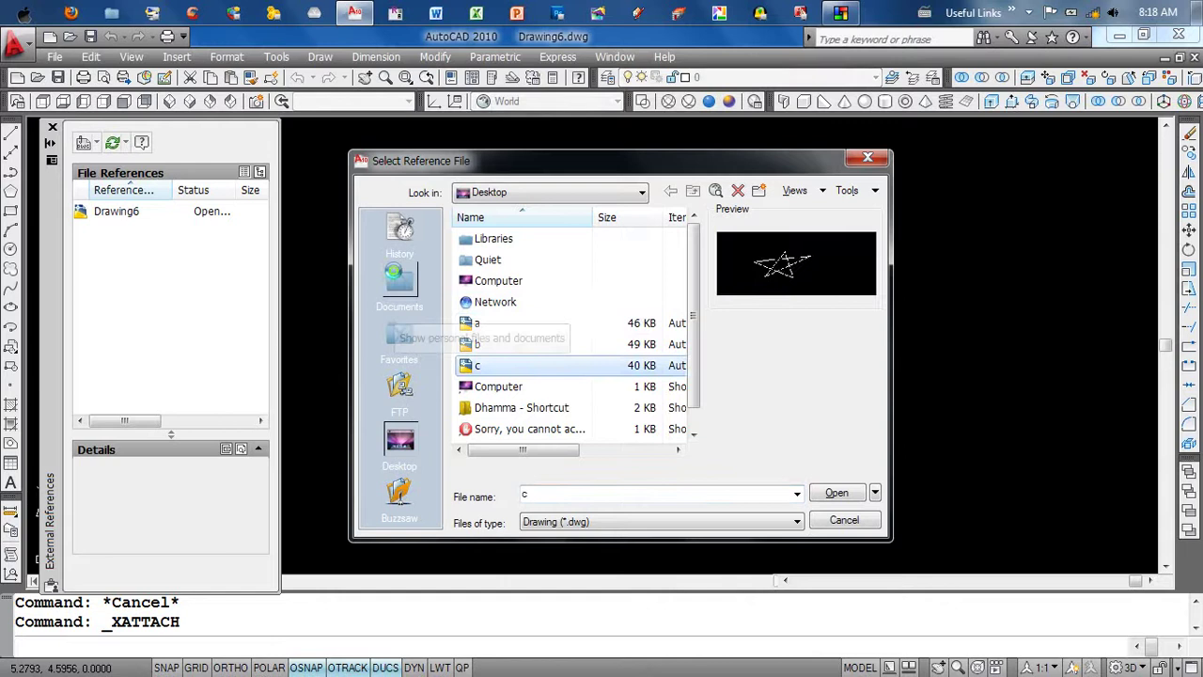
pyautogui.moveTo(691, 287); pyautogui.dragTo(693, 403)
pyautogui.click(545, 367)
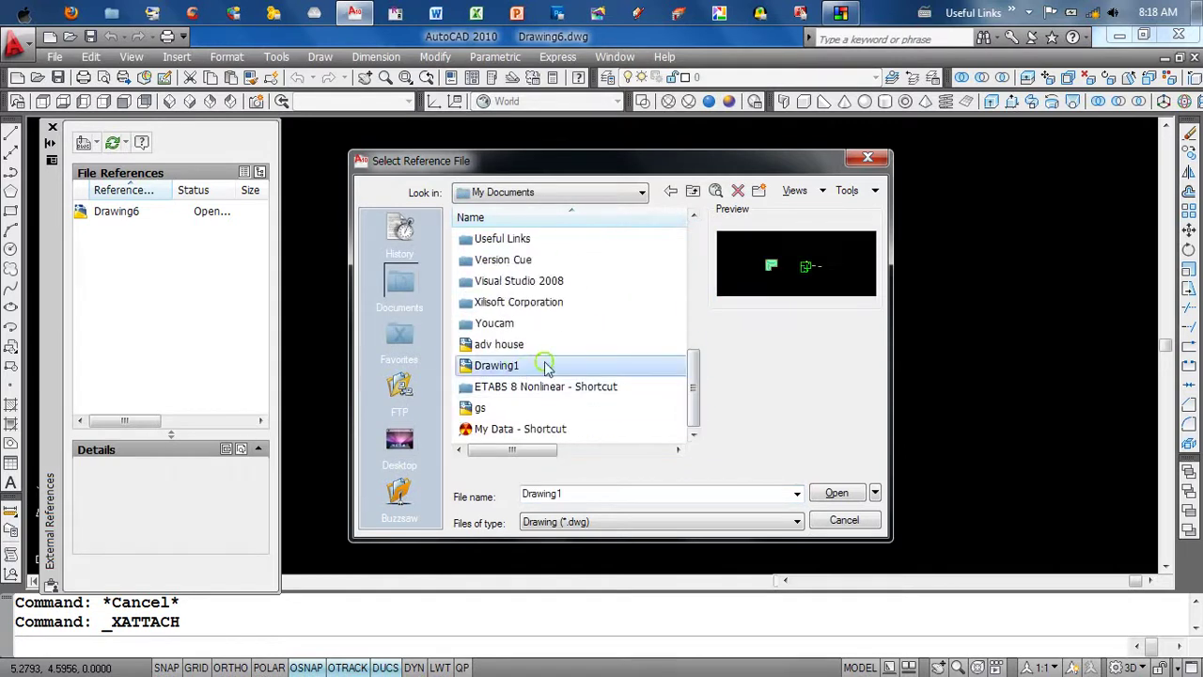
pyautogui.click(835, 493)
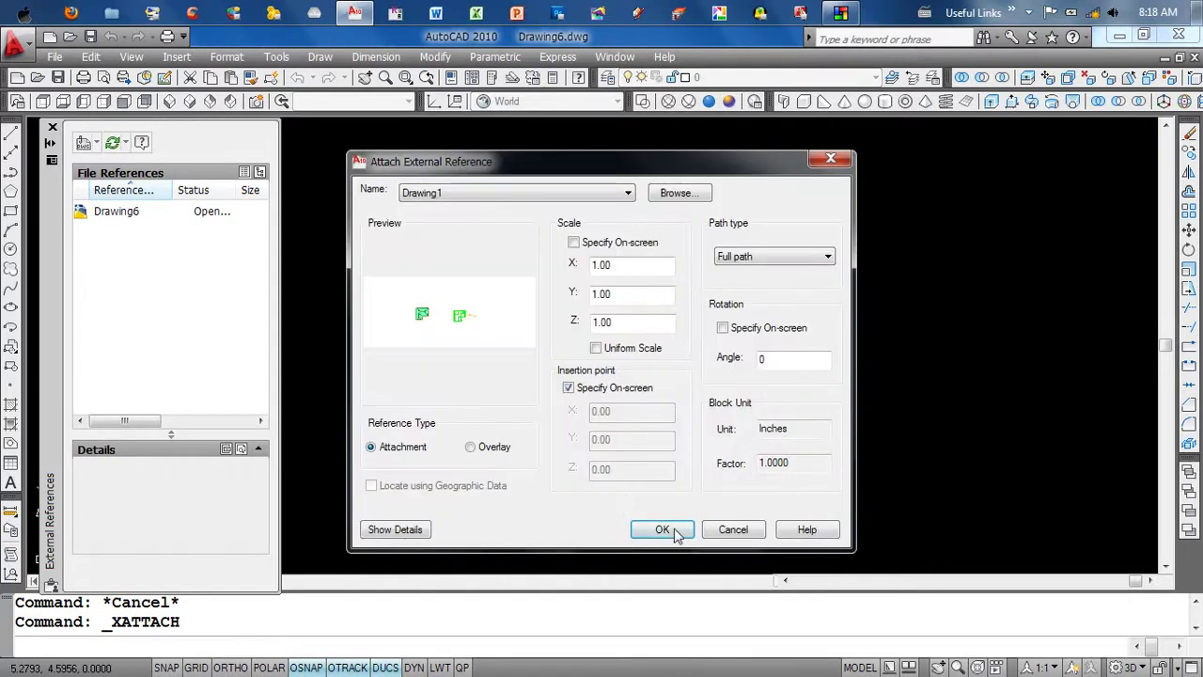
pyautogui.click(663, 529)
pyautogui.click(708, 347)
# - Zoom to the whole drawing to show the attached roof and floor plan, and regenerate the model
pyautogui.write('z')
pyautogui.press('Return')
pyautogui.write('a')
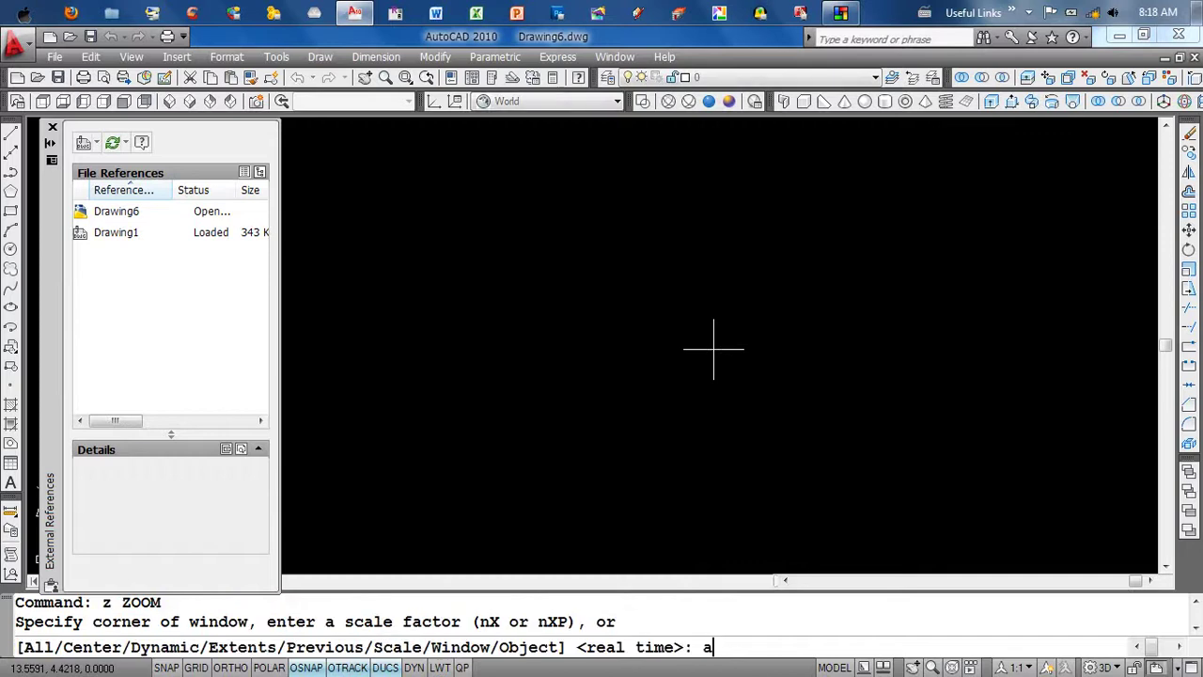
pyautogui.press('Return')
pyautogui.scroll(-5, 725, 408)
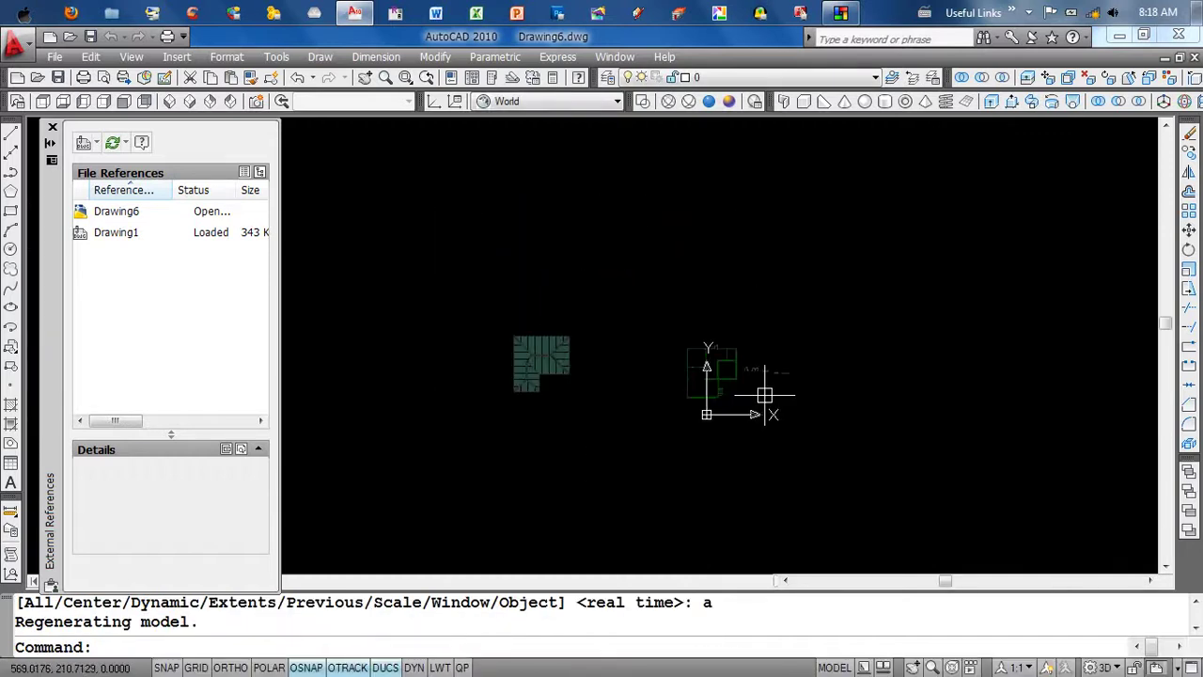
pyautogui.moveTo(764, 395); pyautogui.dragTo(612, 403, button='middle')
pyautogui.scroll(2, 724, 384)
pyautogui.moveTo(725, 385); pyautogui.dragTo(781, 367, button='middle')
pyautogui.scroll(1, 852, 378)
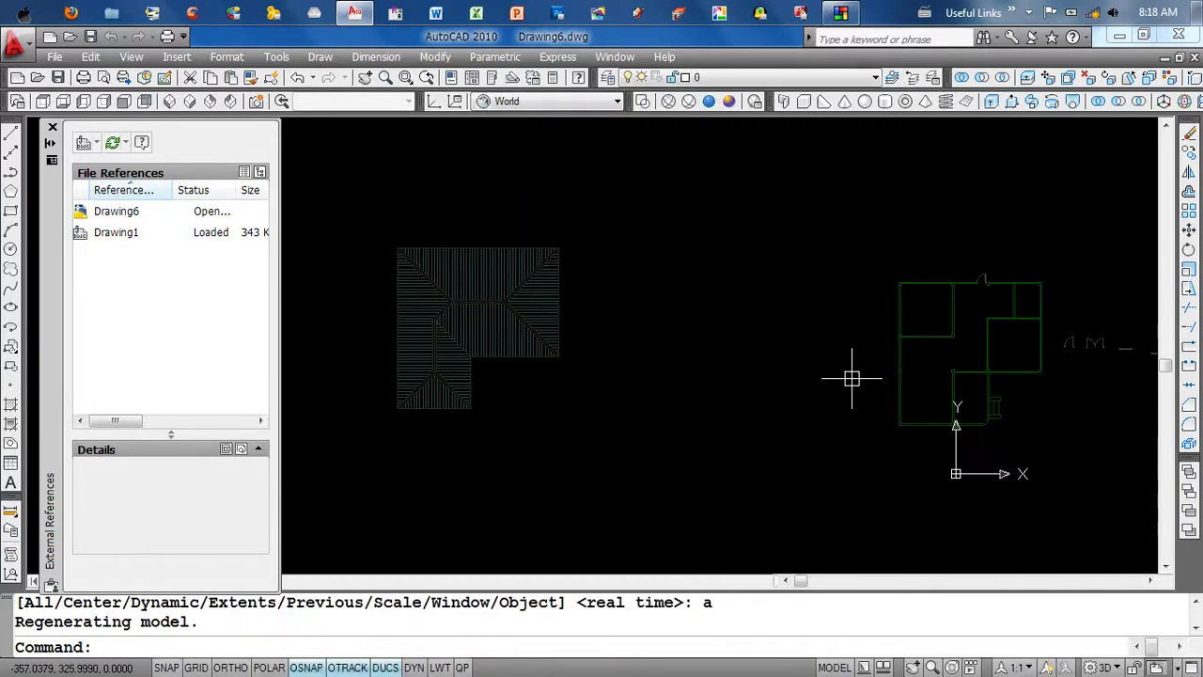
pyautogui.write('re')
pyautogui.press('Return')
pyautogui.press('Return')
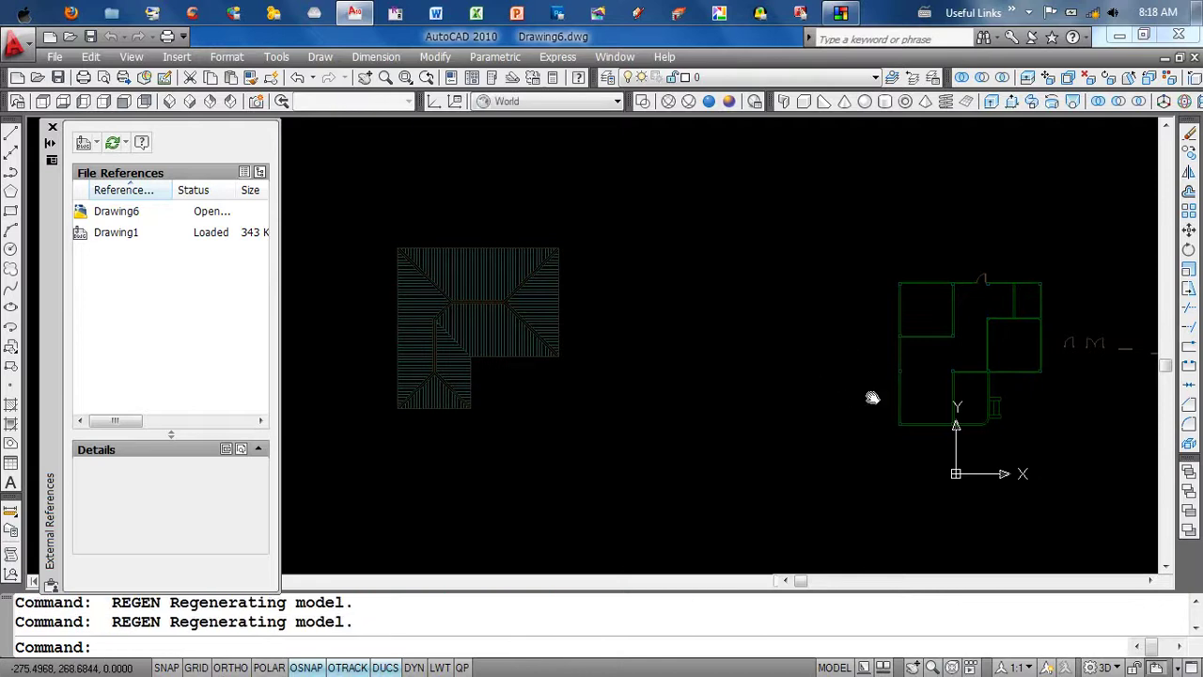
pyautogui.moveTo(903, 404)
pyautogui.mouseDown(button='middle')
pyautogui.moveTo(814, 389)
pyautogui.moveTo(977, 384)
pyautogui.moveTo(646, 338)
pyautogui.moveTo(703, 323)
pyautogui.mouseUp(button='middle')
# - Turn off the UCS icon's Origin setting and inspect the roof plan of the attached reference
pyautogui.hotkey('alt', 'v')
pyautogui.press('y')
pyautogui.press('u')
pyautogui.press('o')
pyautogui.scroll(2, 646, 338)
pyautogui.scroll(2, 703, 323)
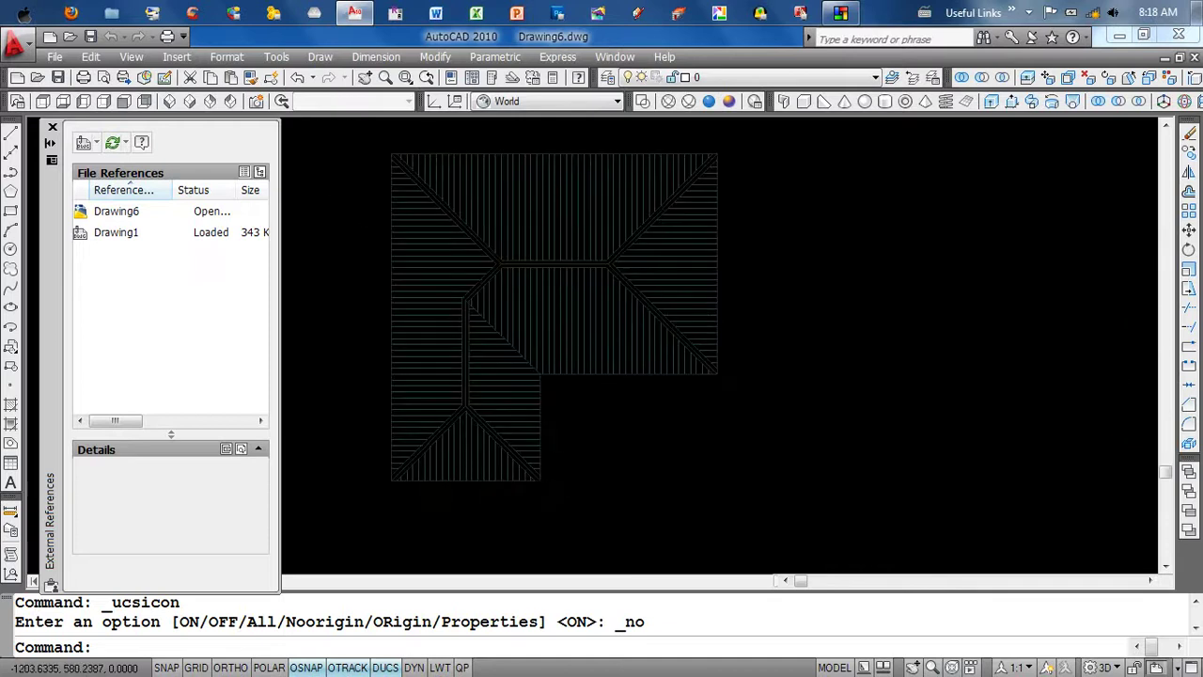
pyautogui.scroll(-4, 1031, 461)
pyautogui.moveTo(1031, 462); pyautogui.dragTo(889, 433, button='middle')
# - Window-select around the floor plan to check how the attached reference is selected, and clear the selection
pyautogui.click(988, 232)
pyautogui.click(803, 447)
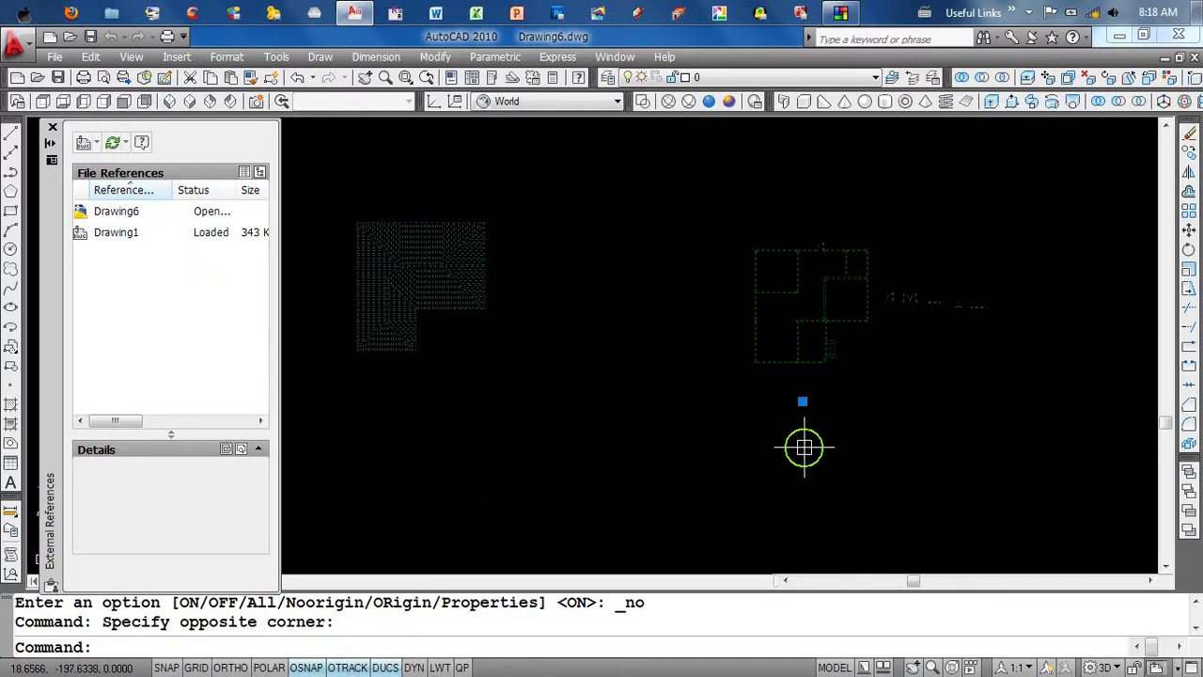
pyautogui.click(1010, 230)
pyautogui.click(785, 426)
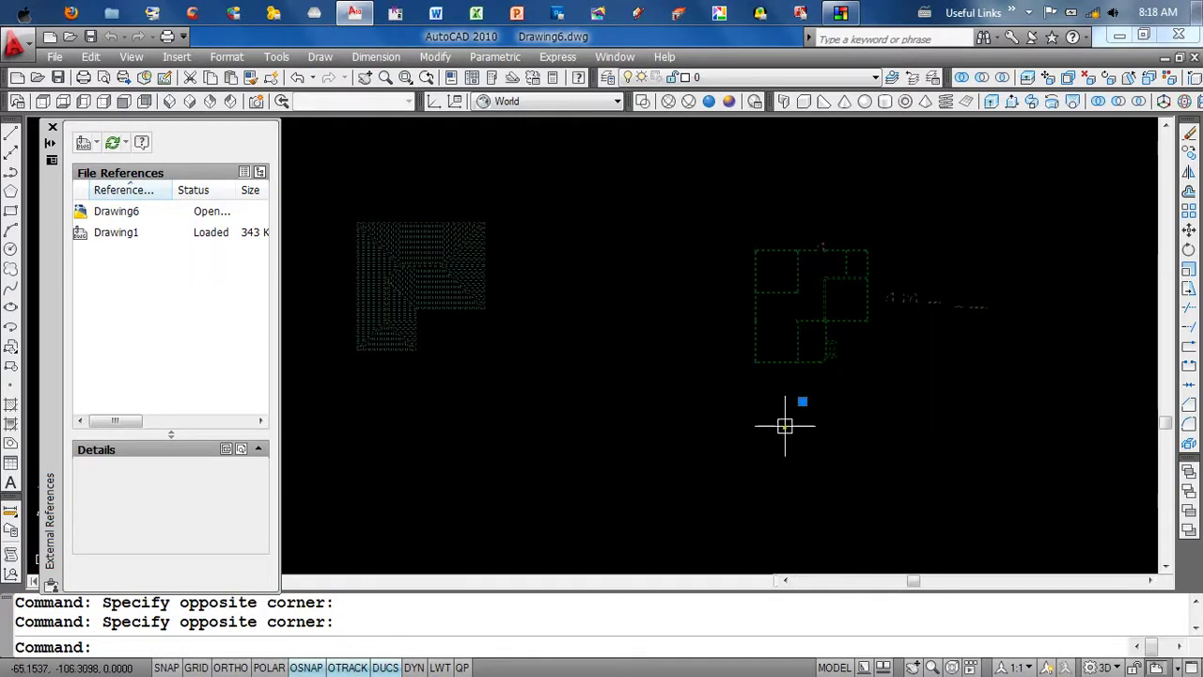
pyautogui.click(1013, 231)
pyautogui.click(800, 442)
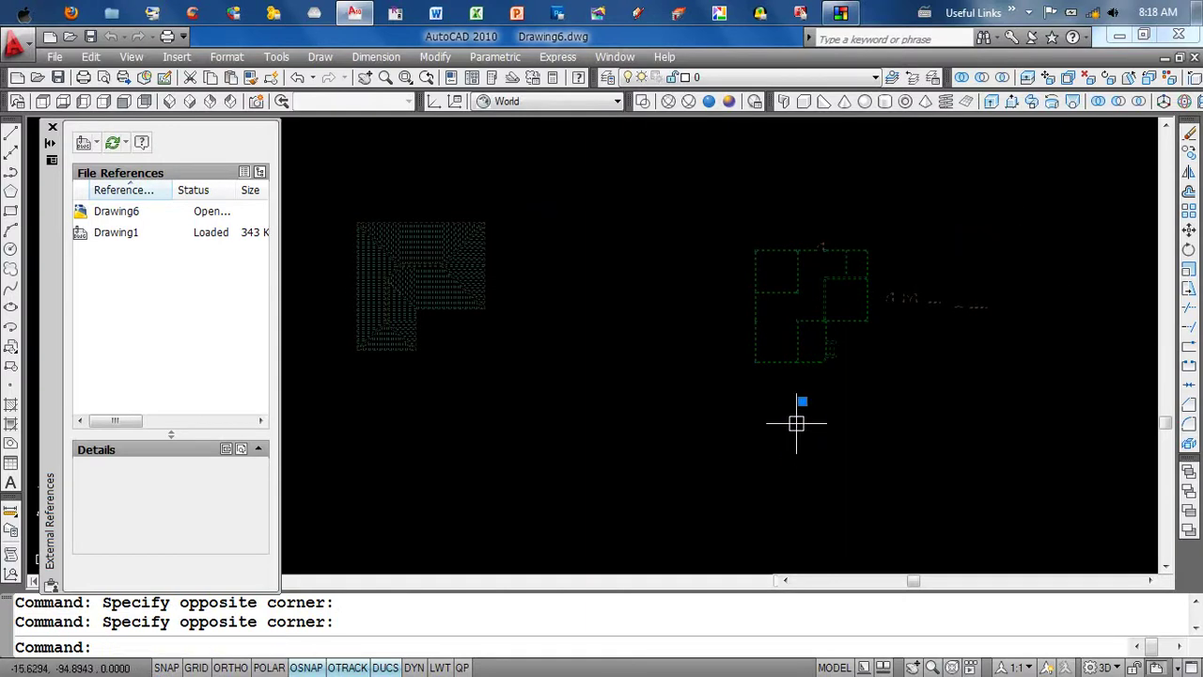
pyautogui.press('Escape')
pyautogui.press('Escape')
pyautogui.scroll(1, 770, 389)
pyautogui.scroll(-1, 577, 373)
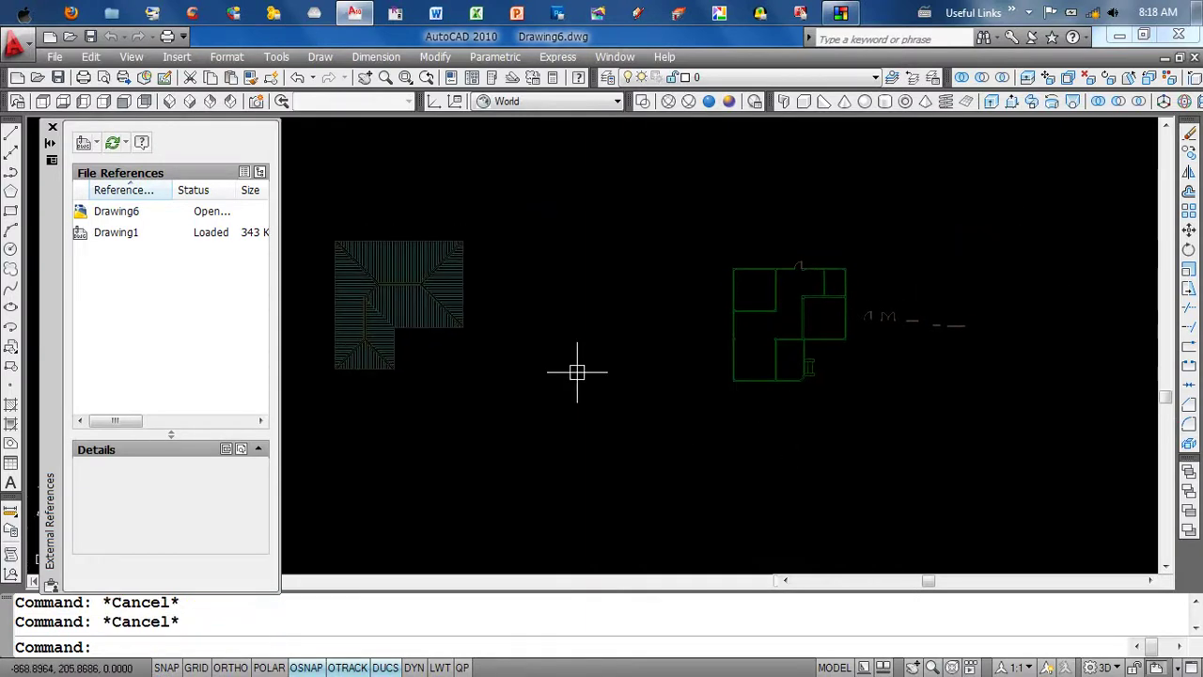
pyautogui.scroll(-3, 730, 389)
pyautogui.moveTo(731, 389)
pyautogui.mouseDown(button='middle')
pyautogui.moveTo(483, 389)
pyautogui.moveTo(721, 389)
pyautogui.mouseUp(button='middle')
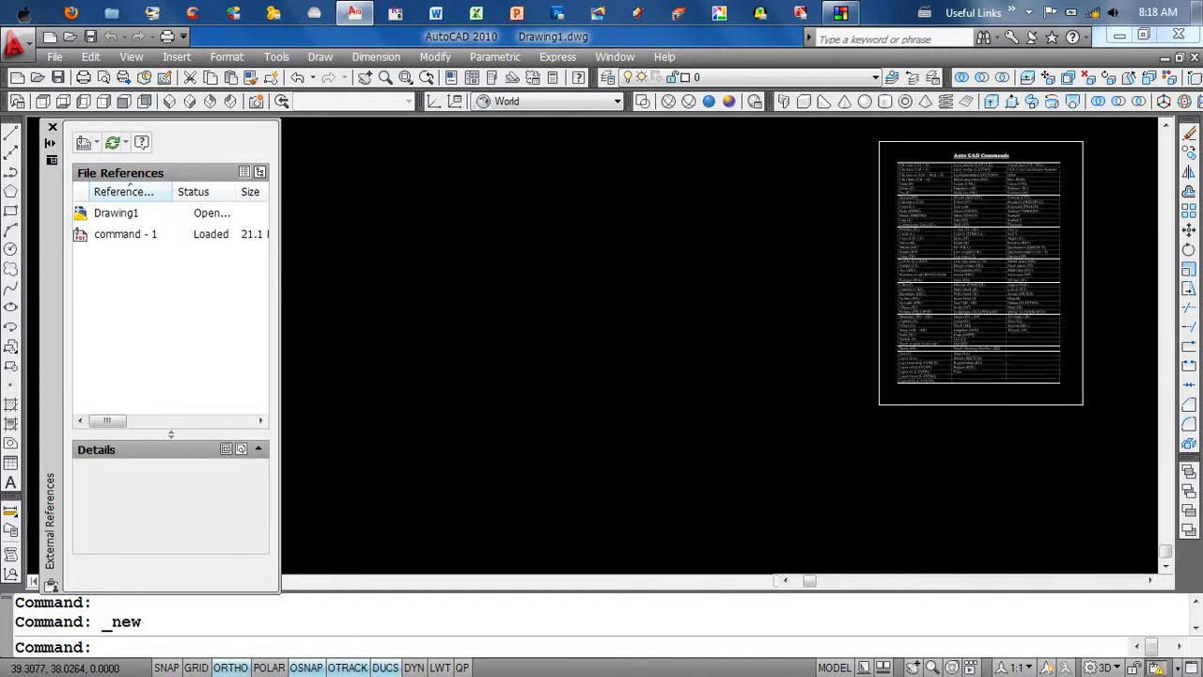
# - Look up the Xclip entry in the Auto CAD Commands sheet in Drawing1, and return to Drawing6
pyautogui.scroll(10, 1004, 331)
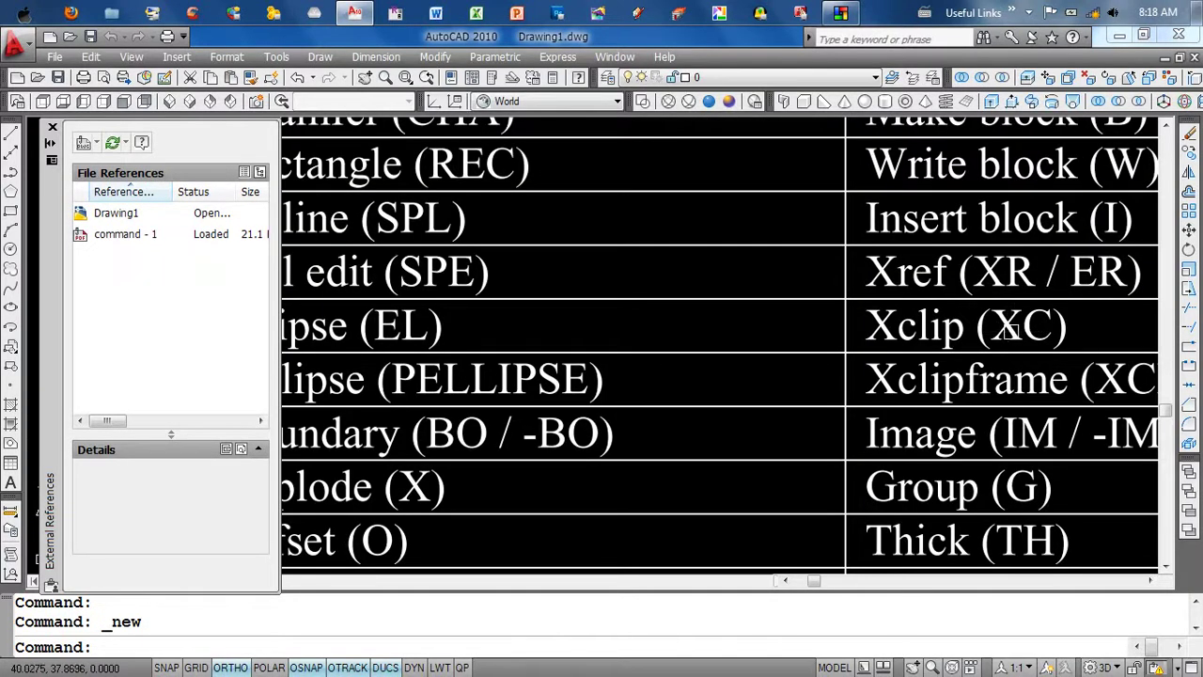
pyautogui.hotkey('ctrl', 'Tab')
pyautogui.hotkey('ctrl', 'Tab')
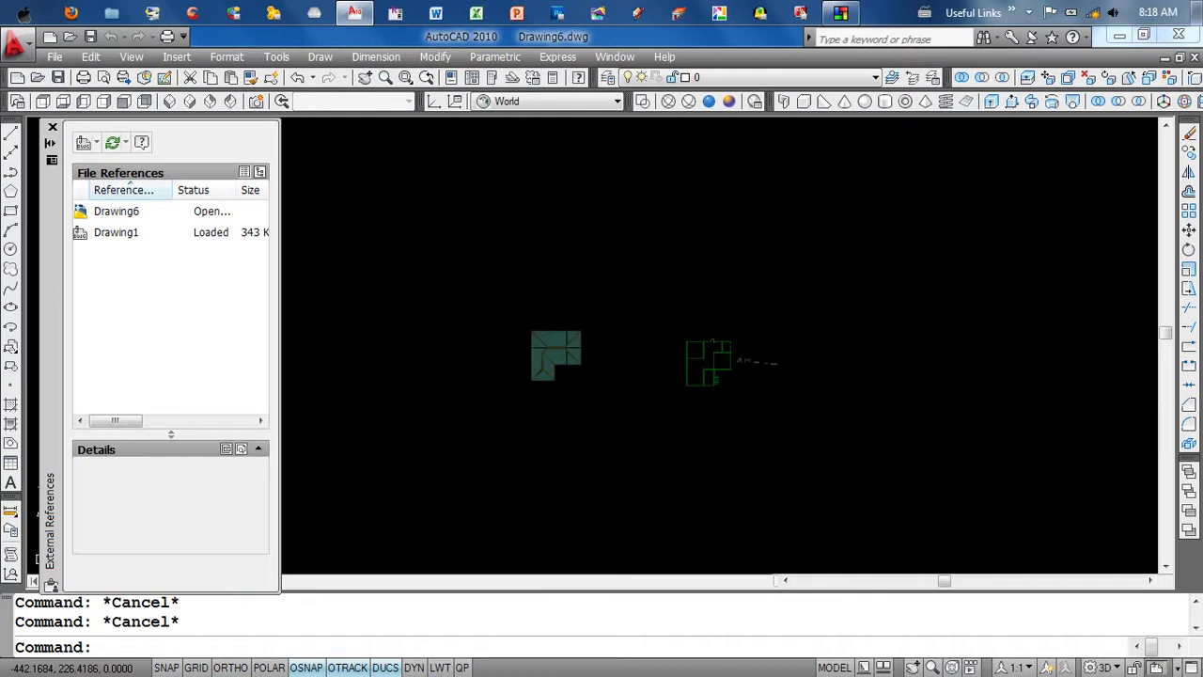
# - Start Xclip and select the attached Drawing1 reference as the object to clip
pyautogui.scroll(4, 573, 384)
pyautogui.moveTo(573, 384); pyautogui.dragTo(676, 382, button='middle')
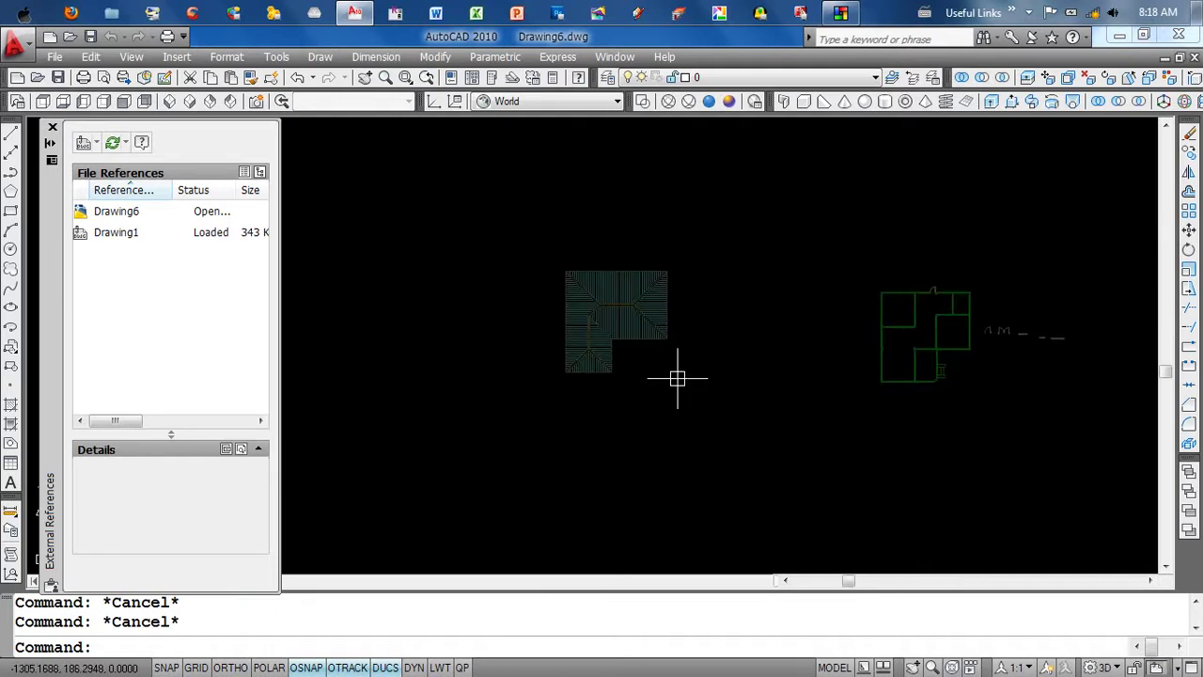
pyautogui.scroll(2, 761, 398)
pyautogui.moveTo(614, 341)
pyautogui.mouseDown(button='middle')
pyautogui.moveTo(692, 385)
pyautogui.moveTo(797, 413)
pyautogui.mouseUp(button='middle')
pyautogui.scroll(2, 724, 382)
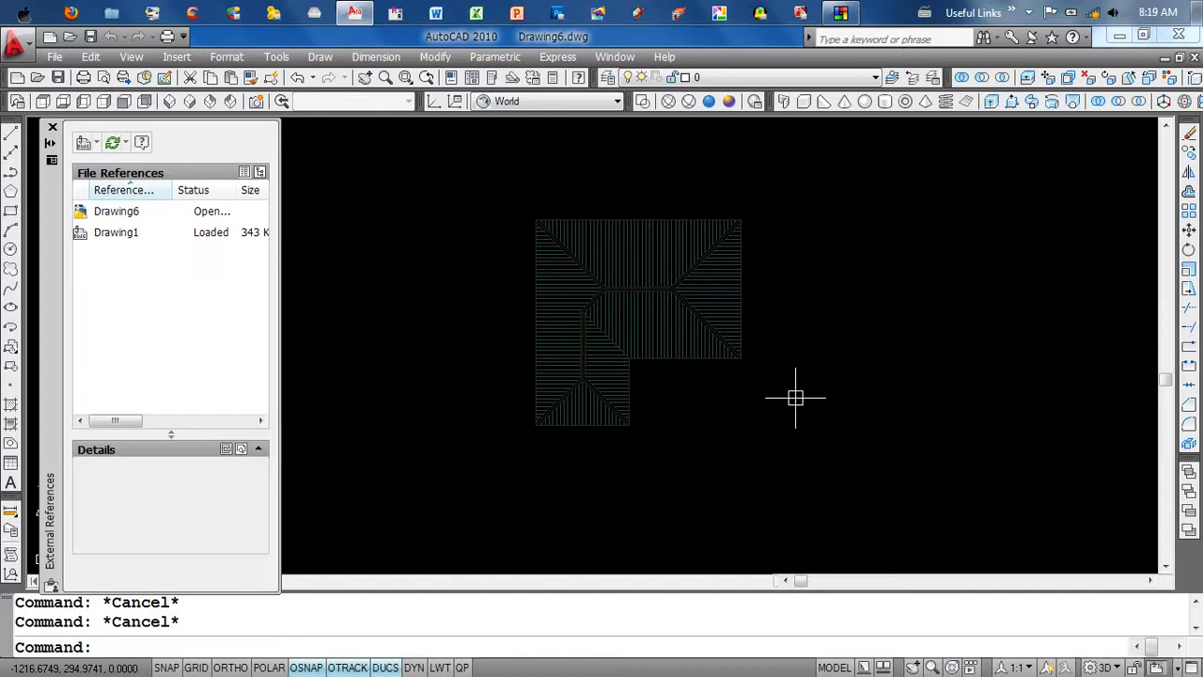
pyautogui.write('xc')
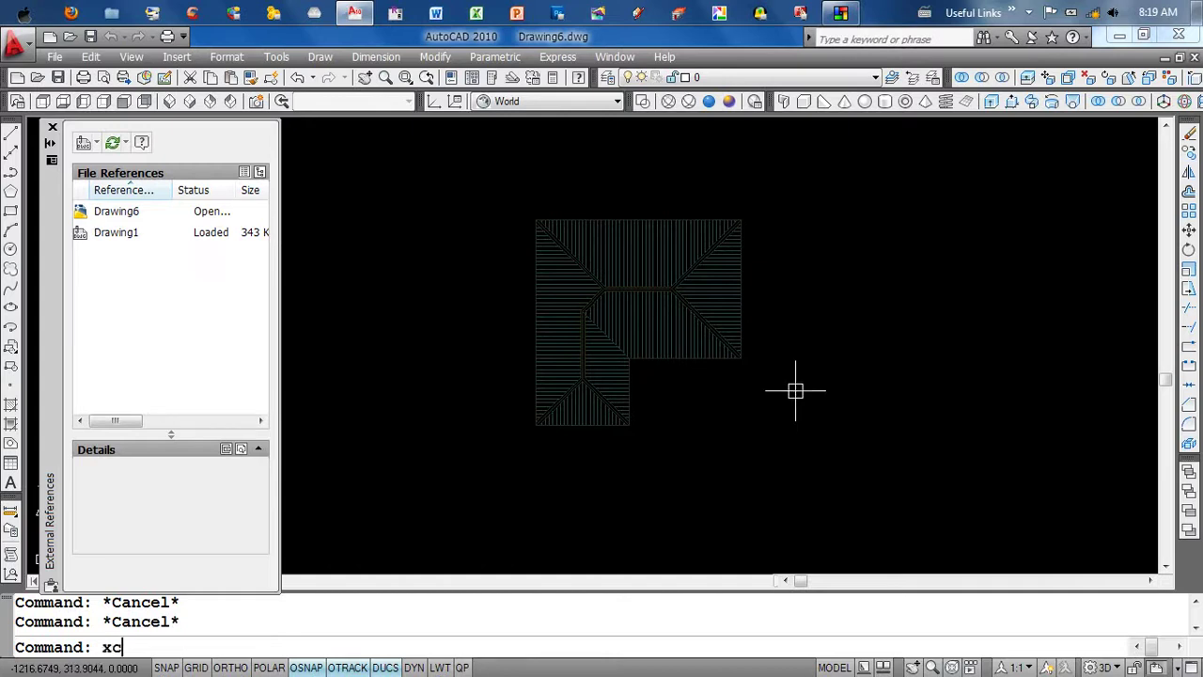
pyautogui.press('Return')
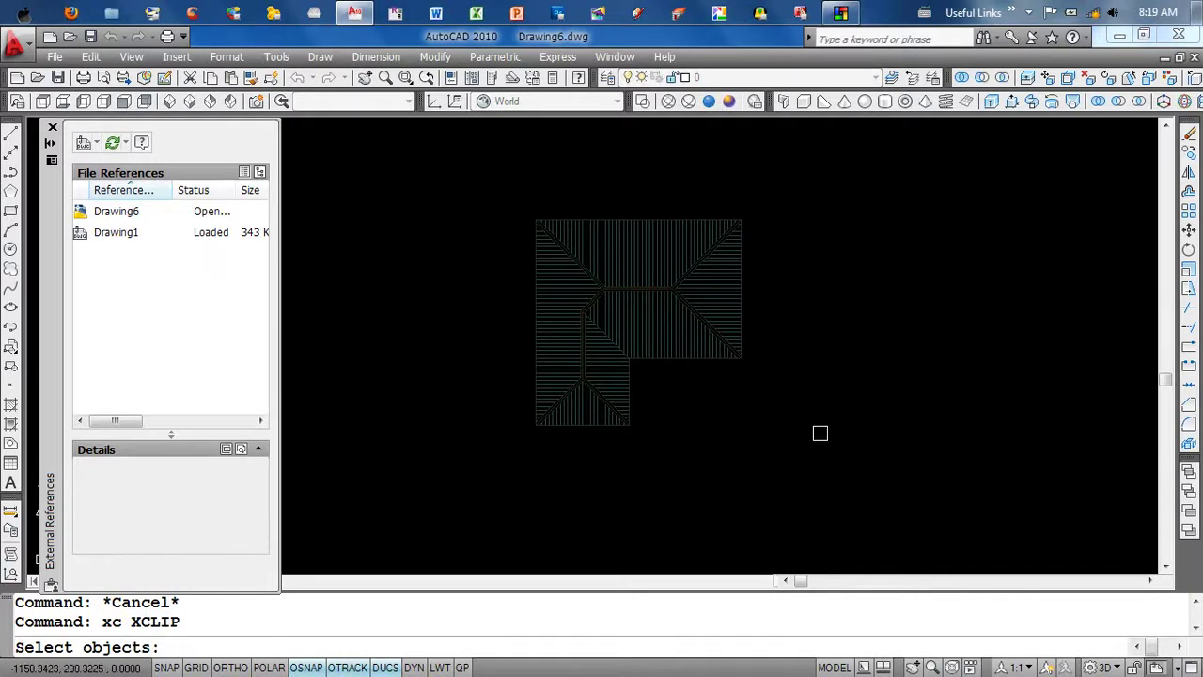
pyautogui.click(832, 502)
pyautogui.scroll(-3, 851, 380)
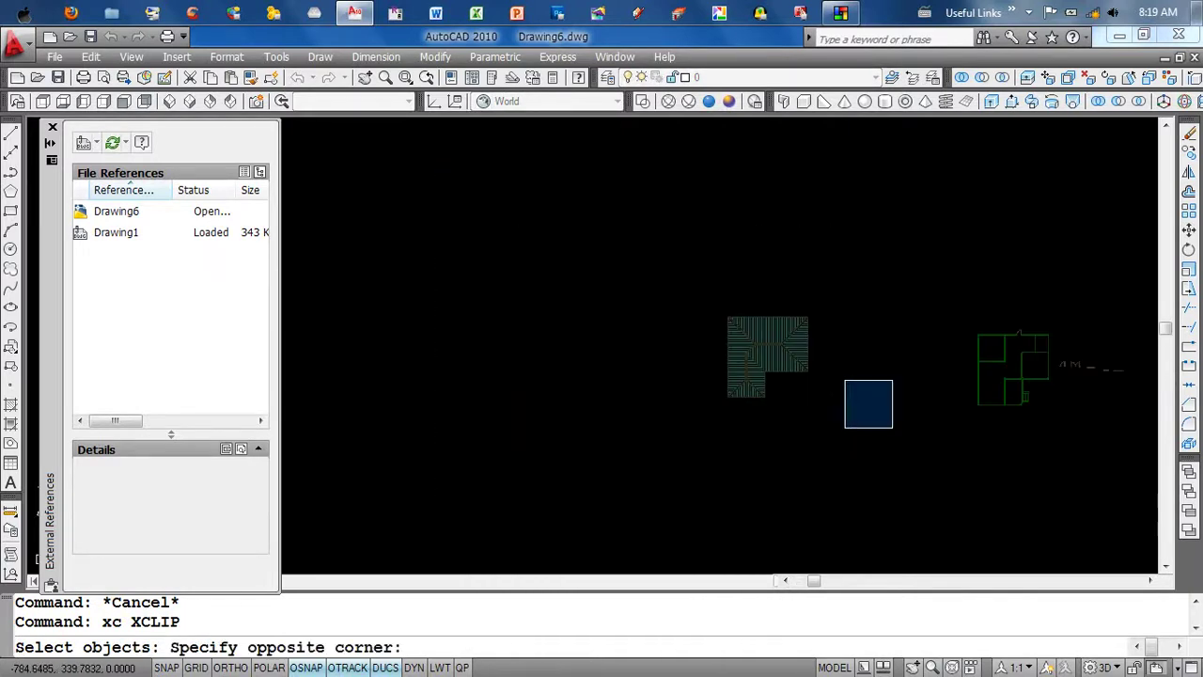
pyautogui.click(889, 381)
pyautogui.click(1025, 440)
pyautogui.click(926, 342)
pyautogui.click(1081, 457)
pyautogui.click(894, 389)
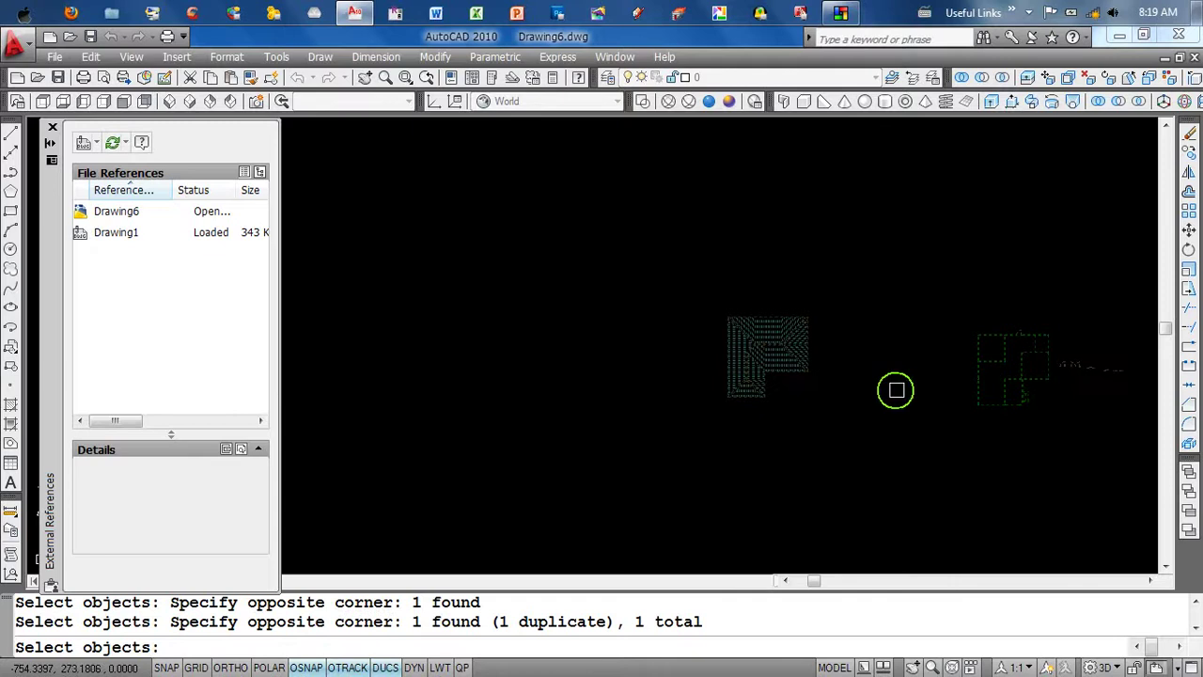
pyautogui.scroll(-2, 711, 363)
pyautogui.press('Return')
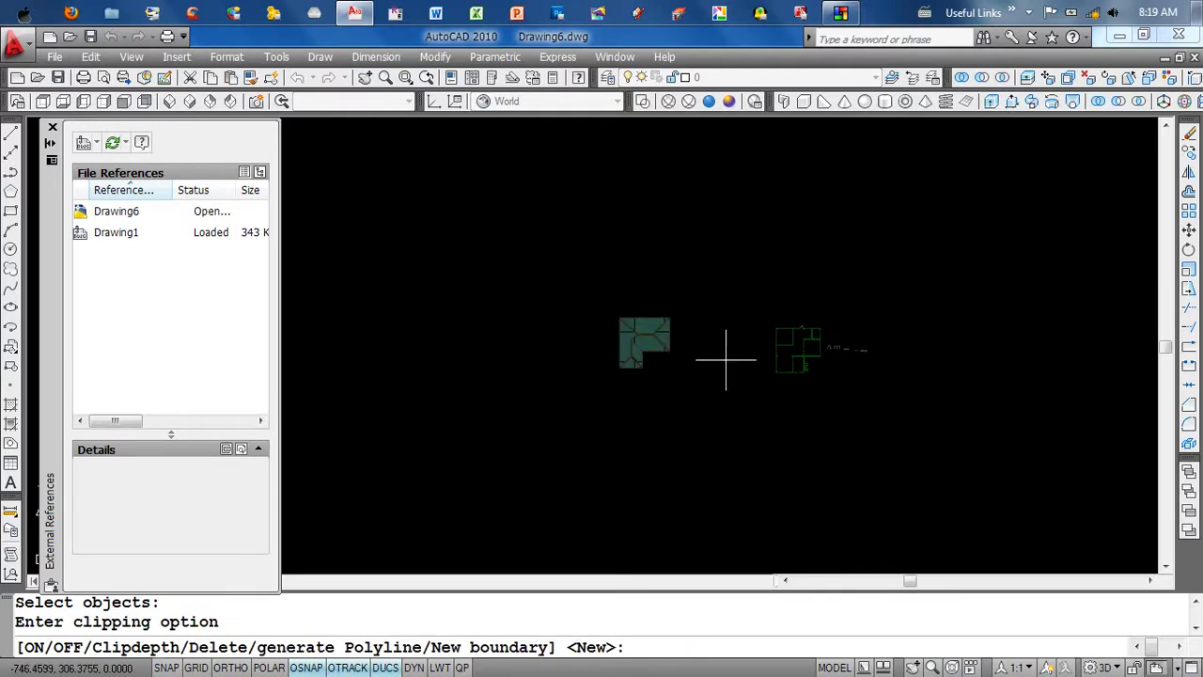
# - Create a new rectangular clipping boundary enclosing only the roof plan
pyautogui.scroll(3, 696, 373)
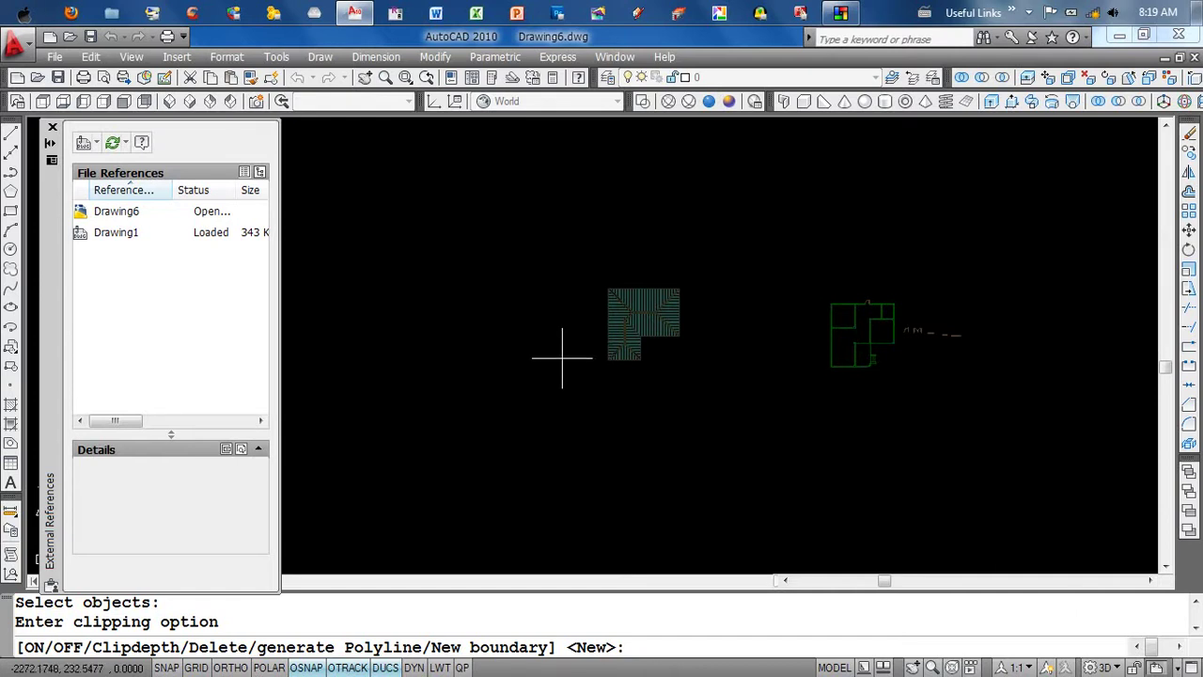
pyautogui.press('Return')
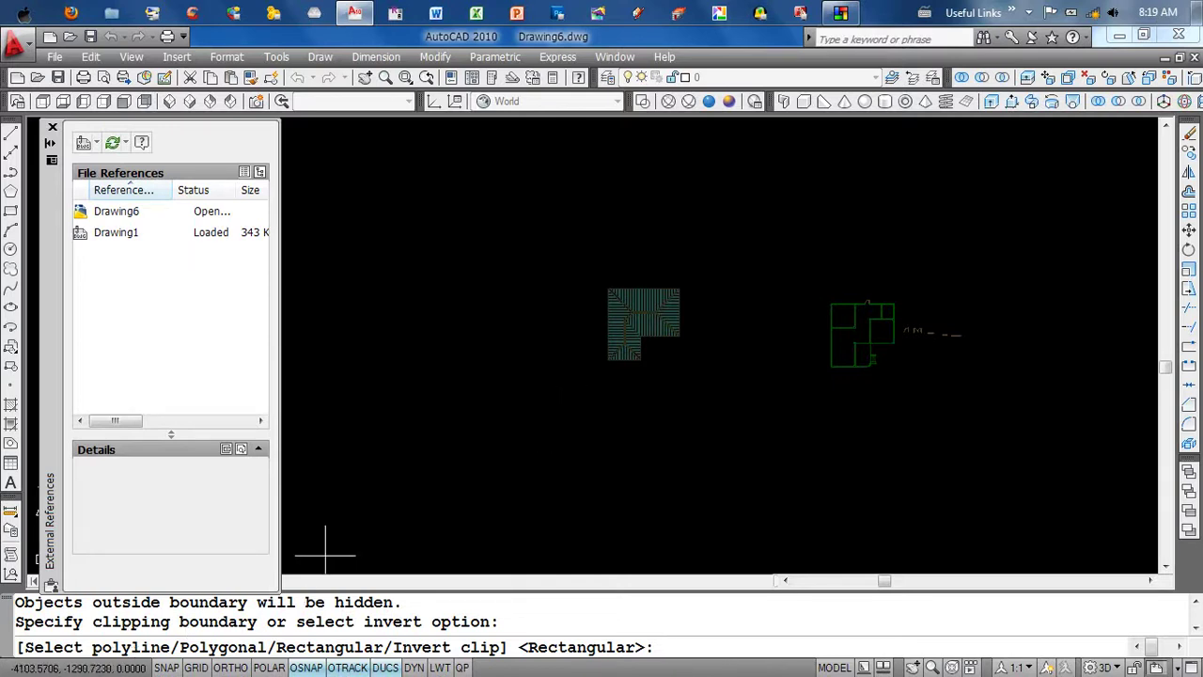
pyautogui.scroll(3, 658, 398)
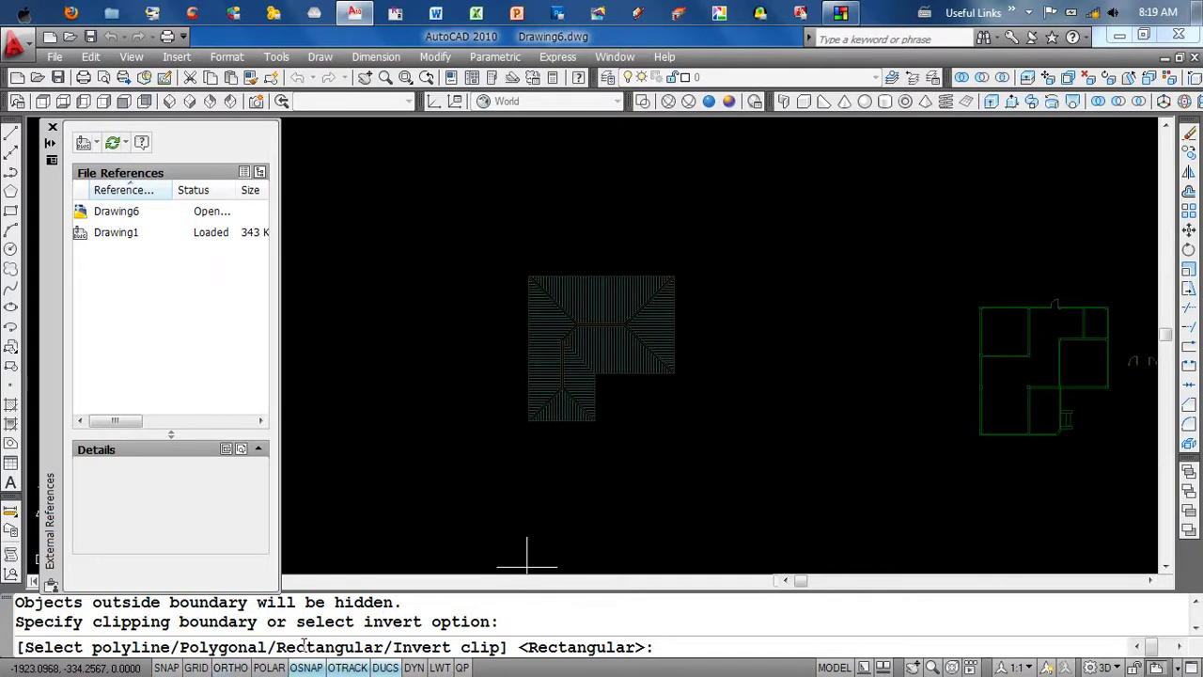
pyautogui.write('r')
pyautogui.press('Return')
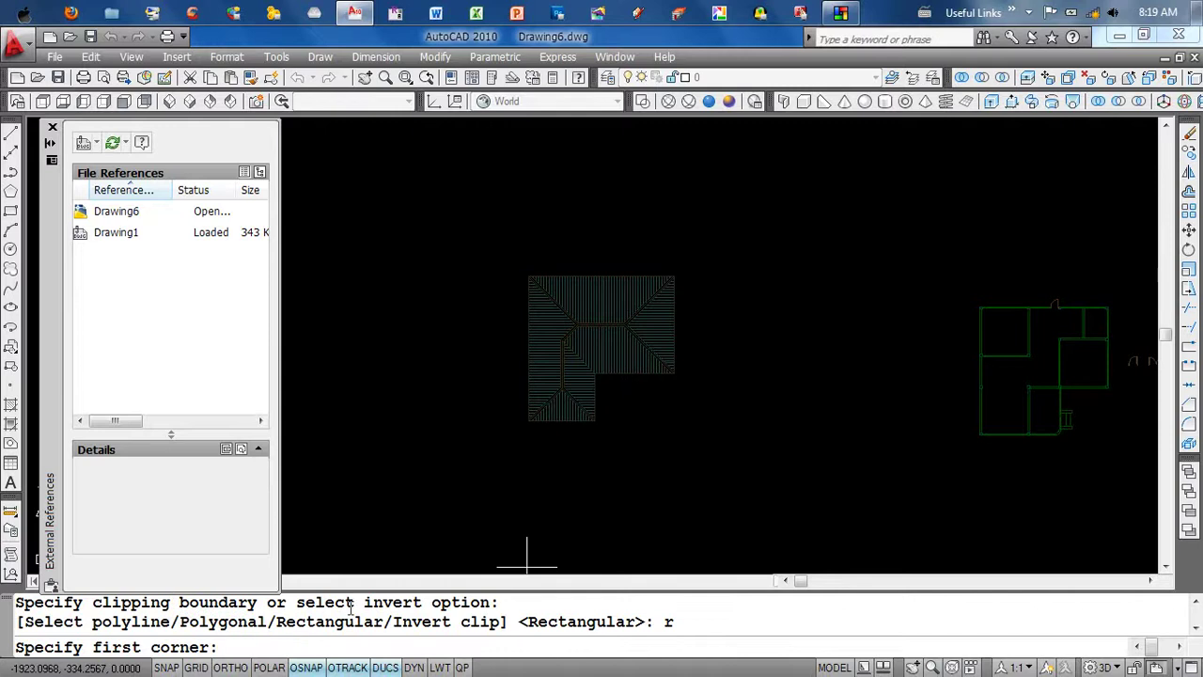
pyautogui.scroll(-2, 618, 429)
pyautogui.scroll(2, 631, 384)
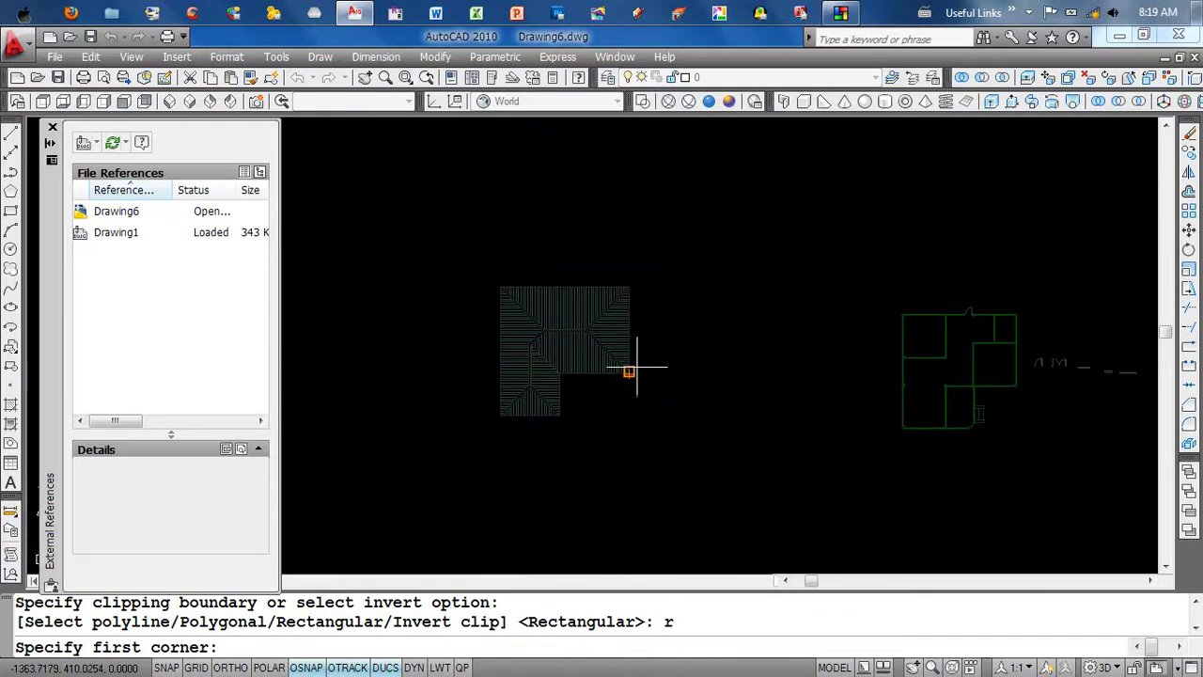
pyautogui.scroll(-2, 639, 366)
pyautogui.scroll(2, 671, 381)
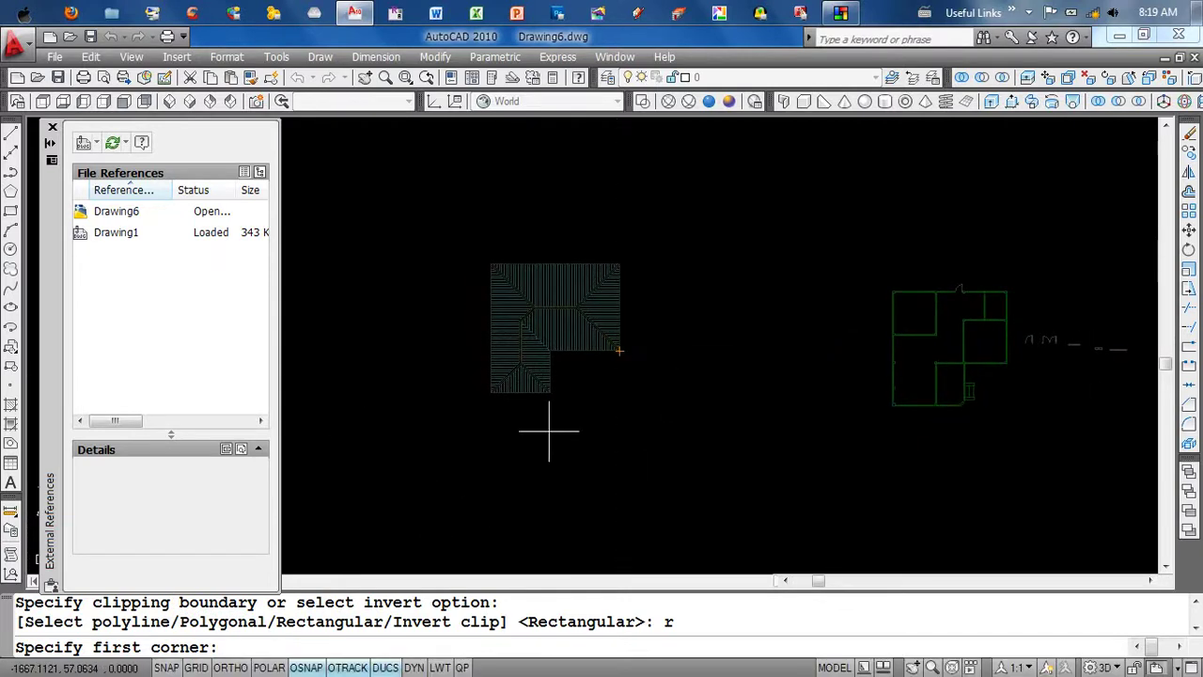
pyautogui.scroll(-2, 526, 405)
pyautogui.scroll(2, 442, 311)
pyautogui.click(492, 244)
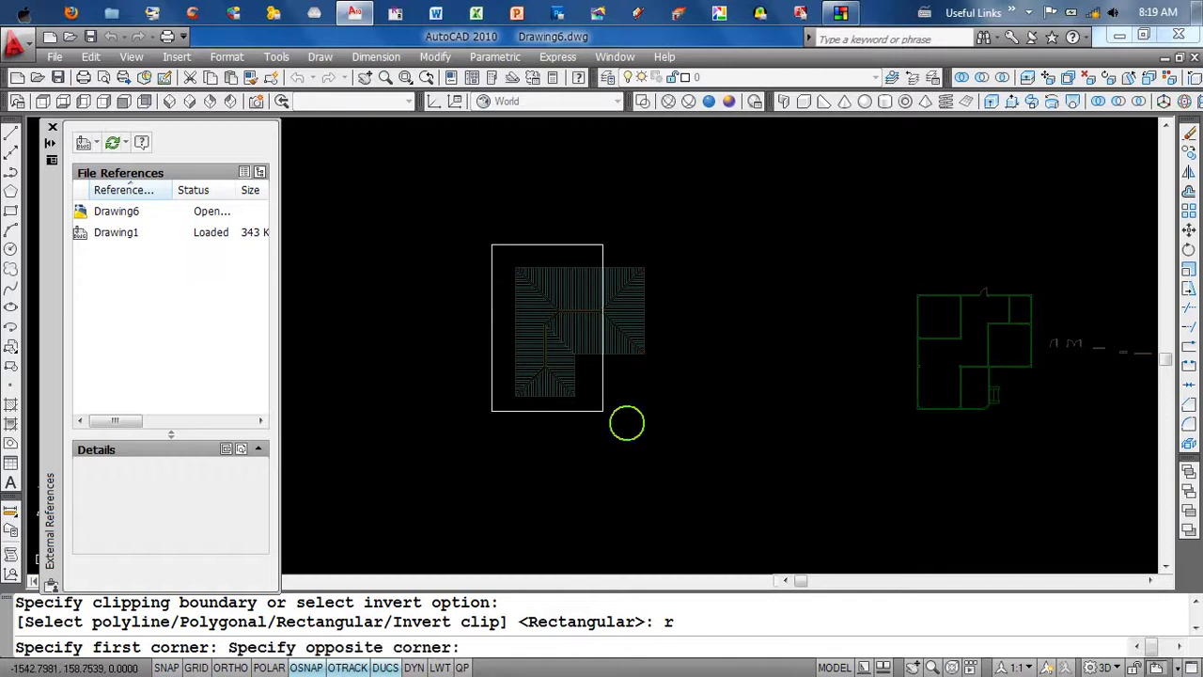
pyautogui.click(669, 415)
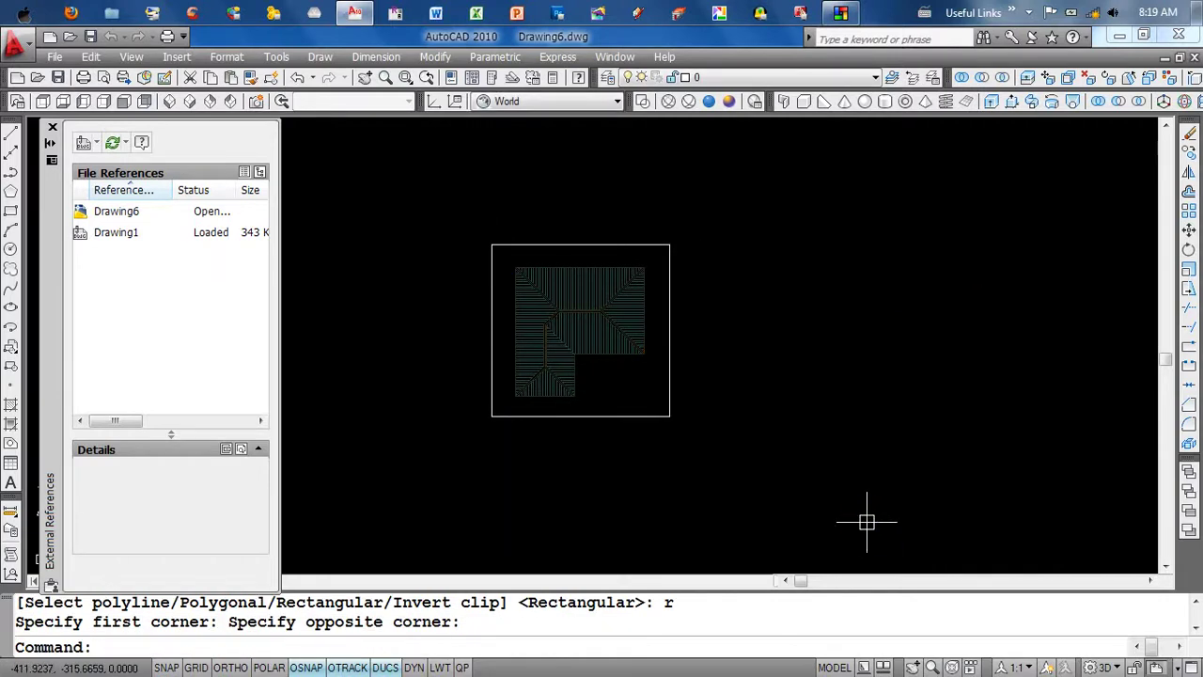
# - Inspect the clipped reference, look up the Xclipframe entry in Drawing1's command sheet, and return to Drawing6
pyautogui.scroll(-3, 687, 405)
pyautogui.moveTo(687, 405)
pyautogui.mouseDown(button='middle')
pyautogui.moveTo(695, 377)
pyautogui.moveTo(641, 451)
pyautogui.mouseUp(button='middle')
pyautogui.moveTo(720, 461); pyautogui.dragTo(652, 376, button='middle')
pyautogui.scroll(2, 652, 376)
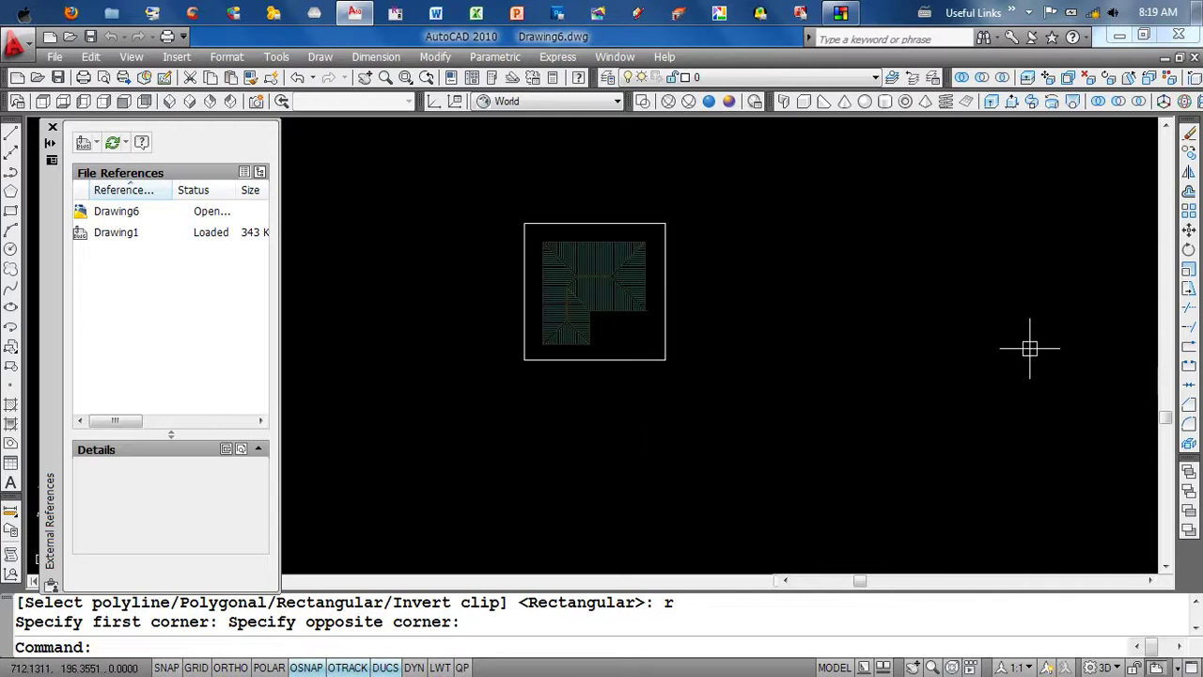
pyautogui.moveTo(833, 323); pyautogui.dragTo(900, 320, button='middle')
pyautogui.moveTo(833, 381); pyautogui.dragTo(794, 414, button='middle')
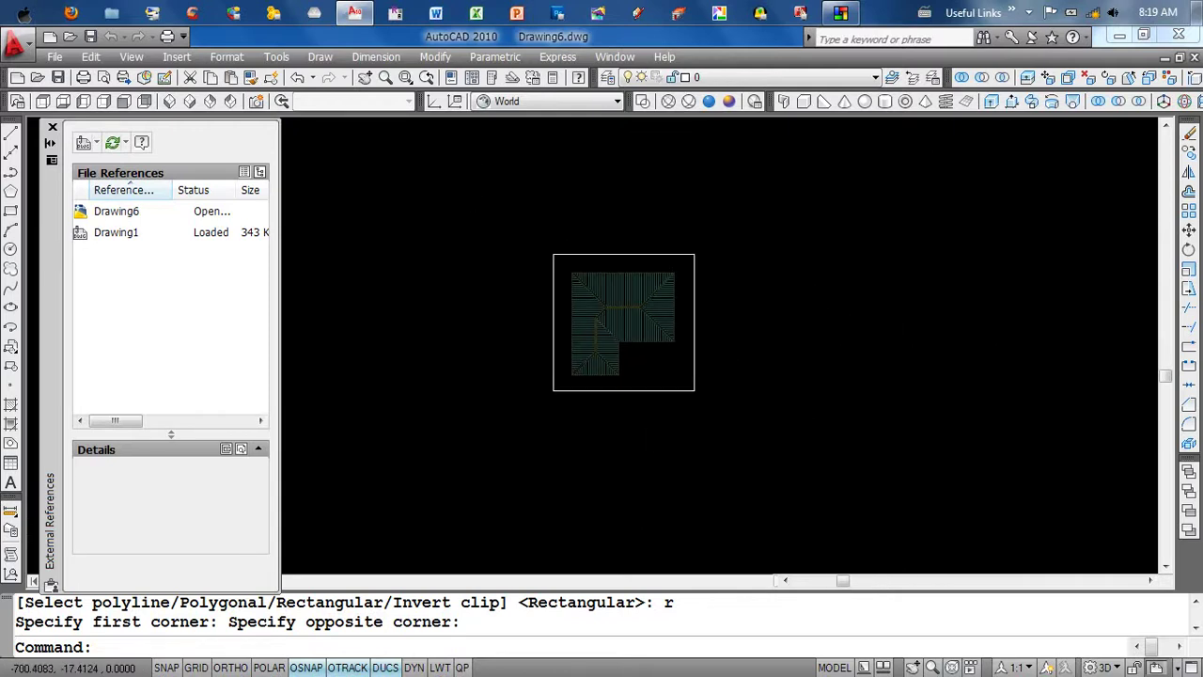
pyautogui.scroll(2, 683, 390)
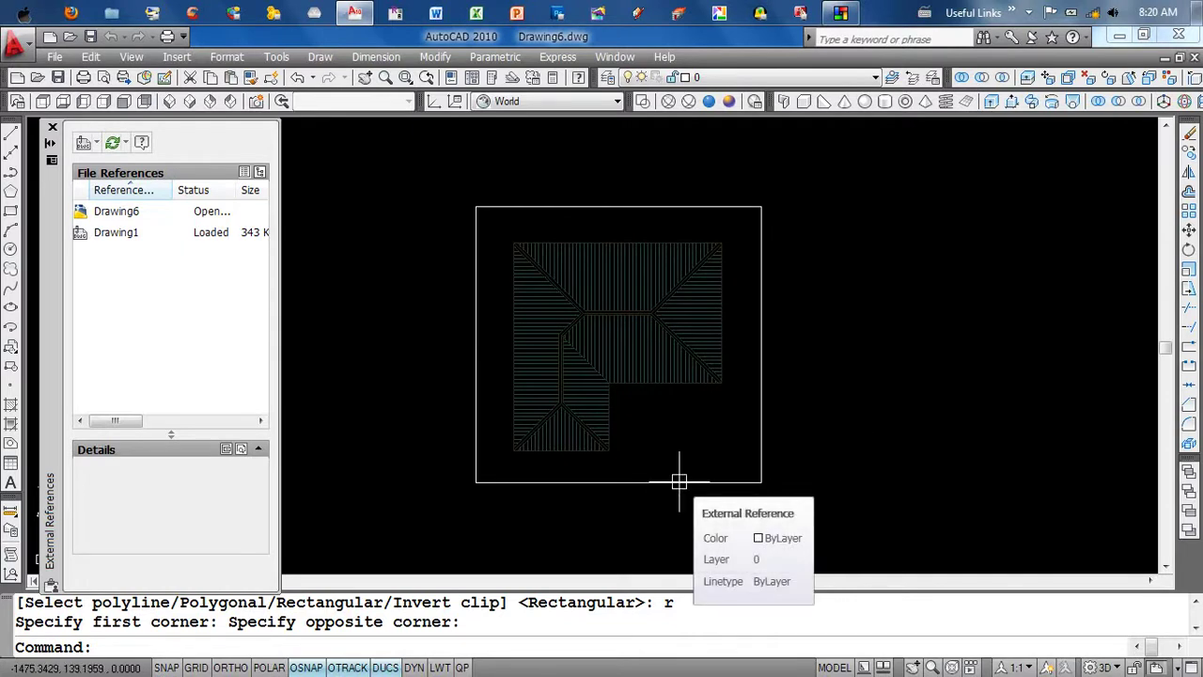
pyautogui.moveTo(903, 415); pyautogui.dragTo(882, 421, button='middle')
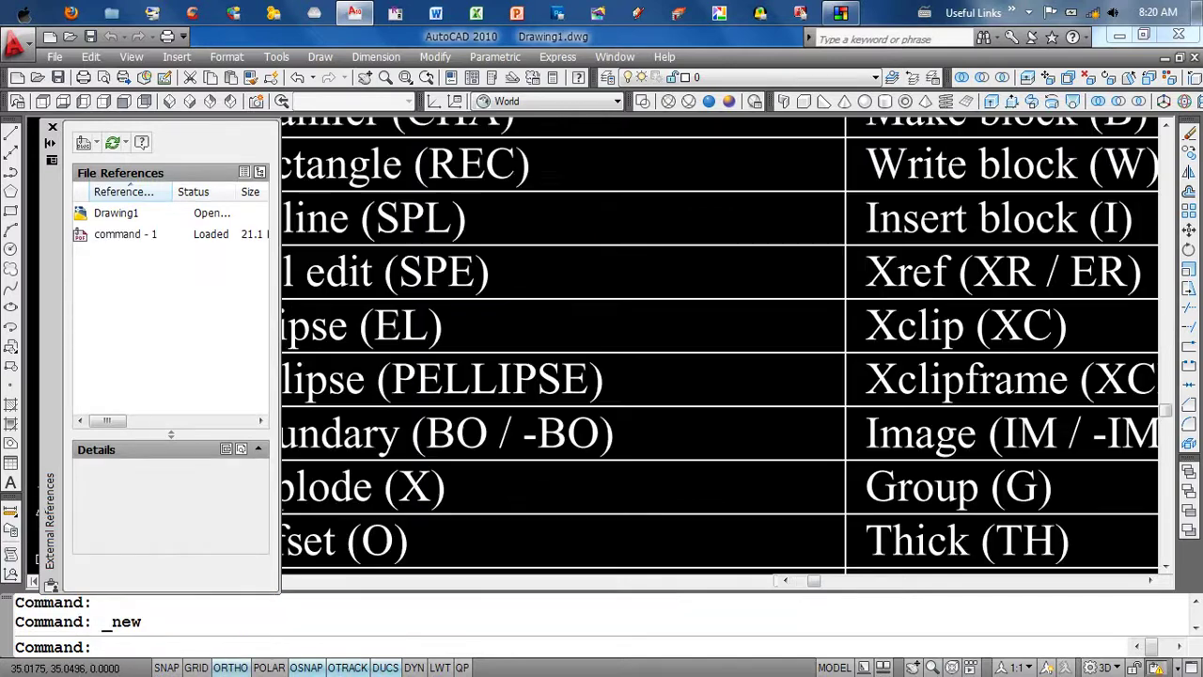
pyautogui.moveTo(935, 379); pyautogui.dragTo(570, 333, button='middle')
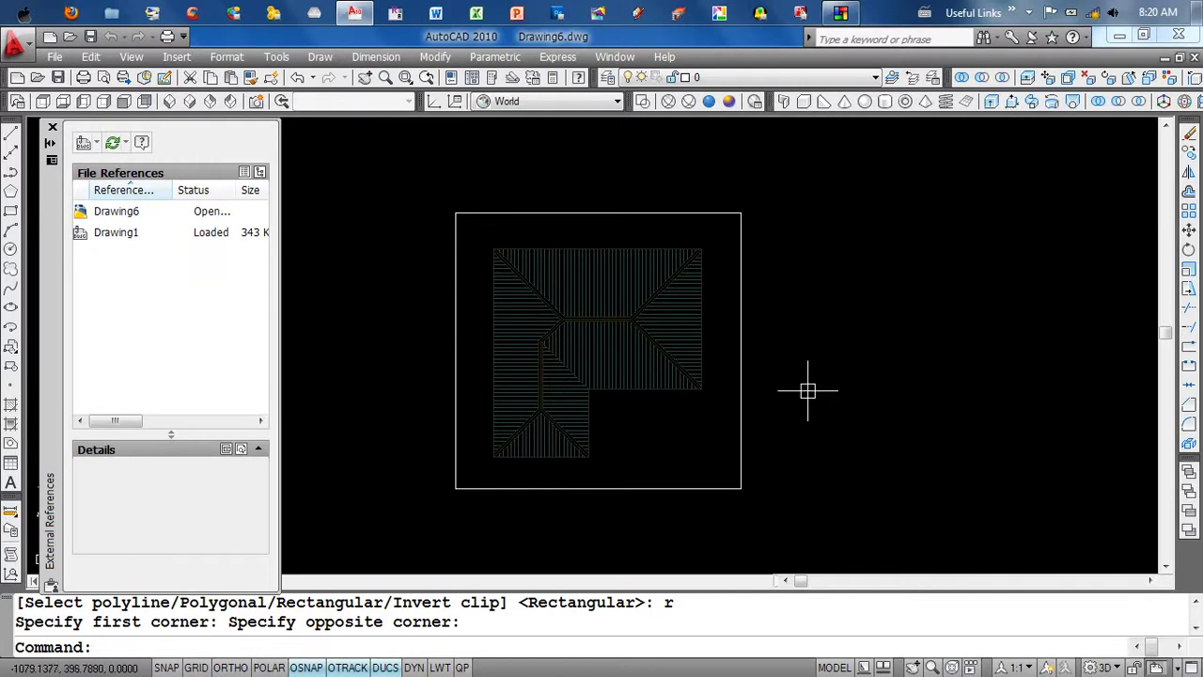
# - Set the XCLIPFRAME variable to 0 to hide the clipping frame
pyautogui.write('xclipframe')
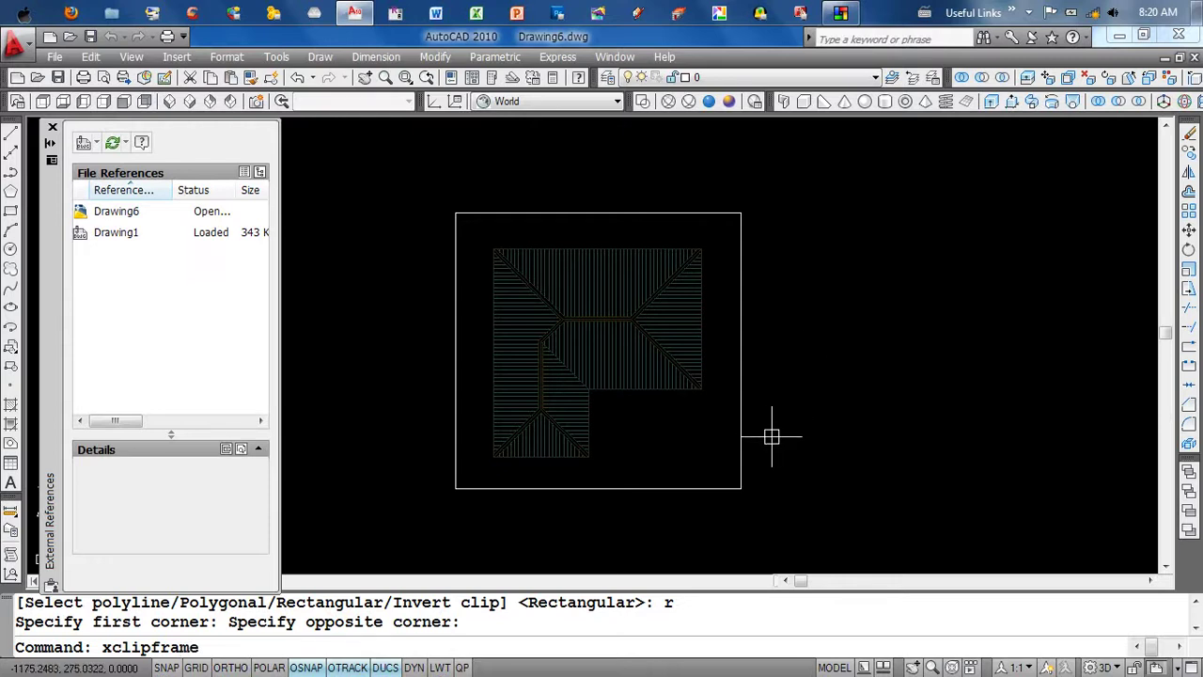
pyautogui.press('Return')
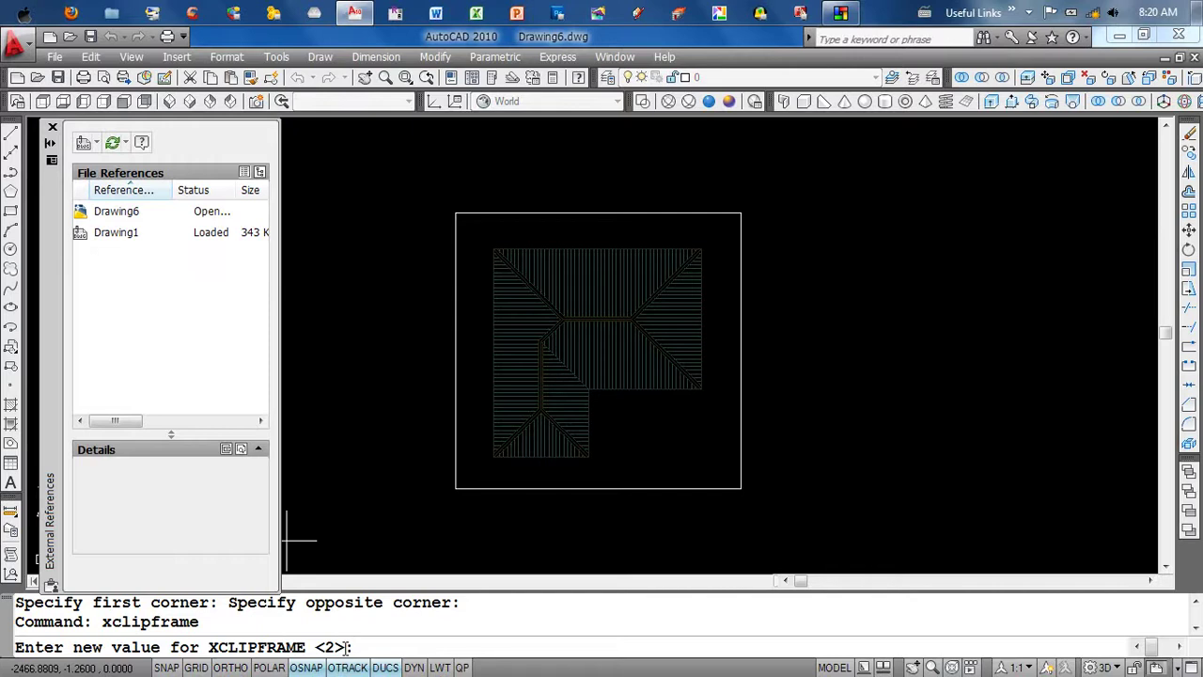
pyautogui.write('0')
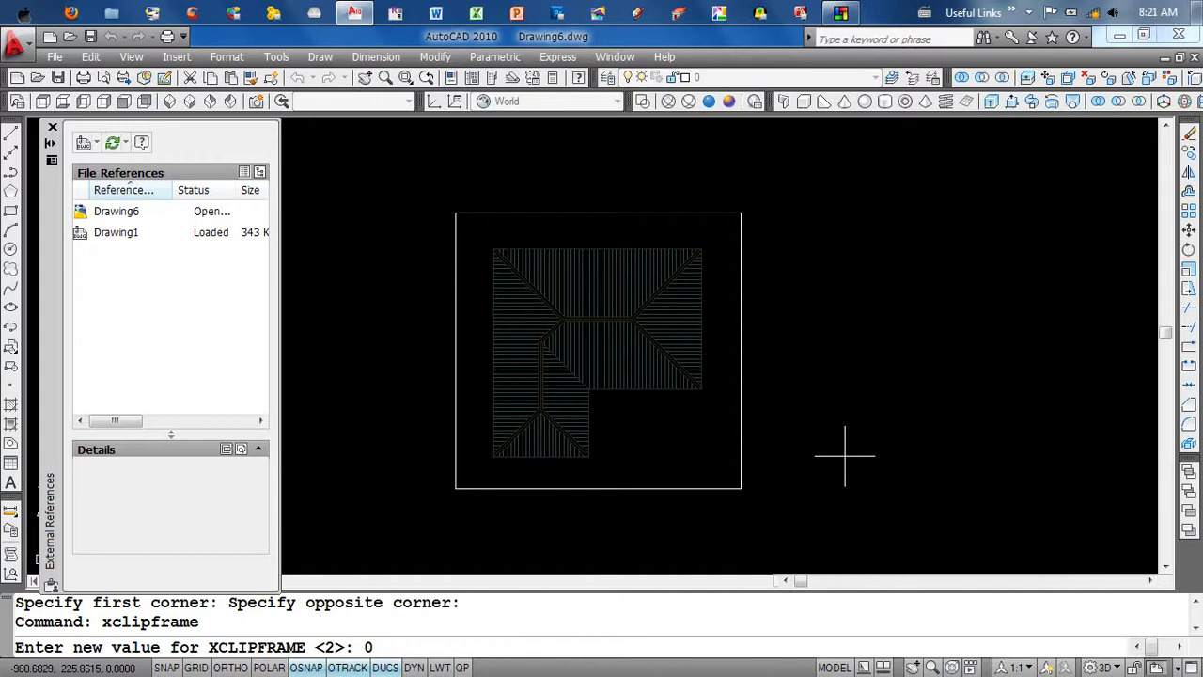
pyautogui.press('Return')
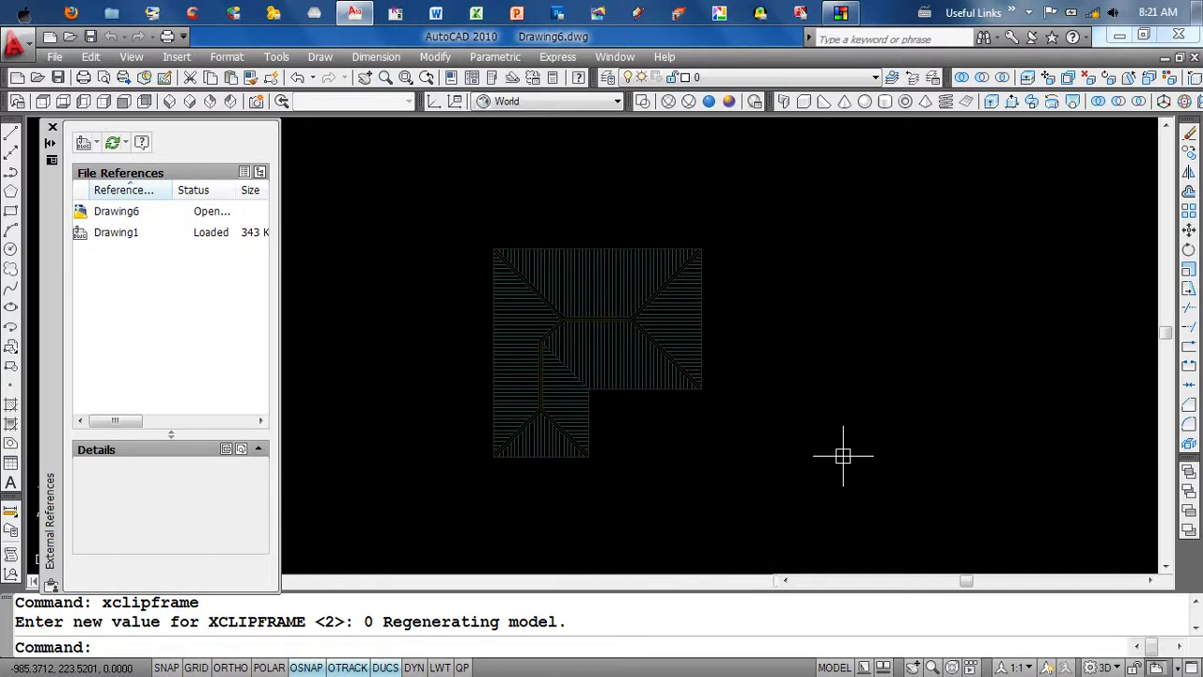
# - Set XCLIPFRAME to 1 to display the clipping frame around the roof plan
pyautogui.press('Return')
pyautogui.write('1')
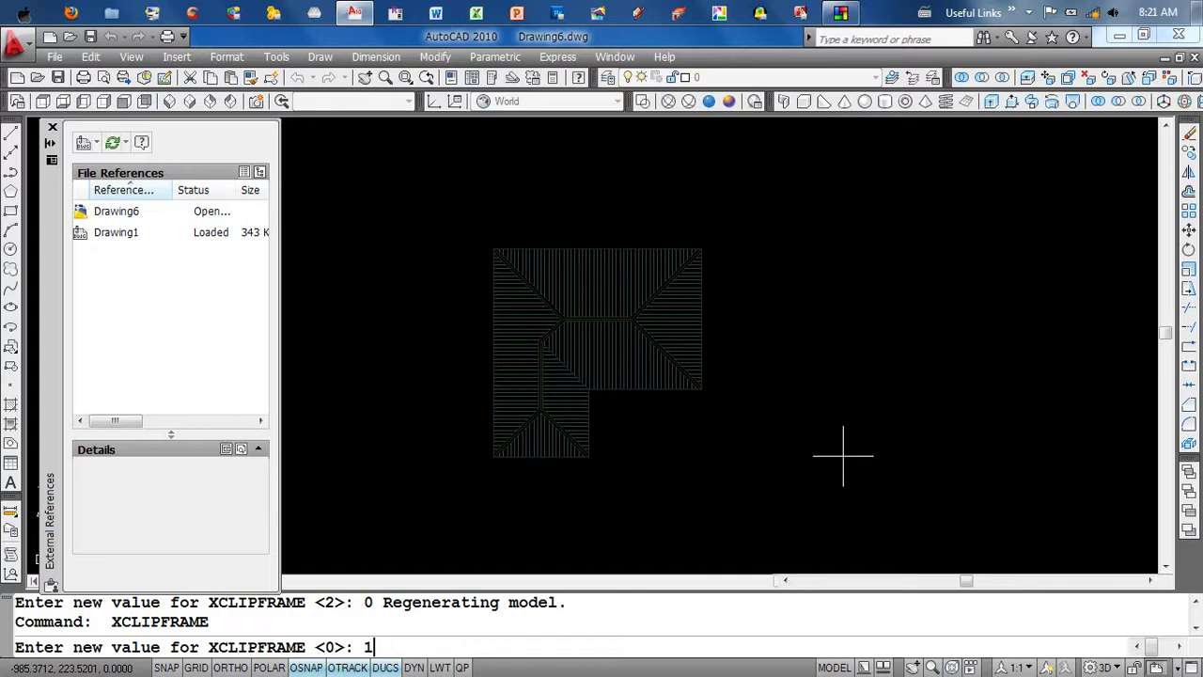
pyautogui.press('Return')
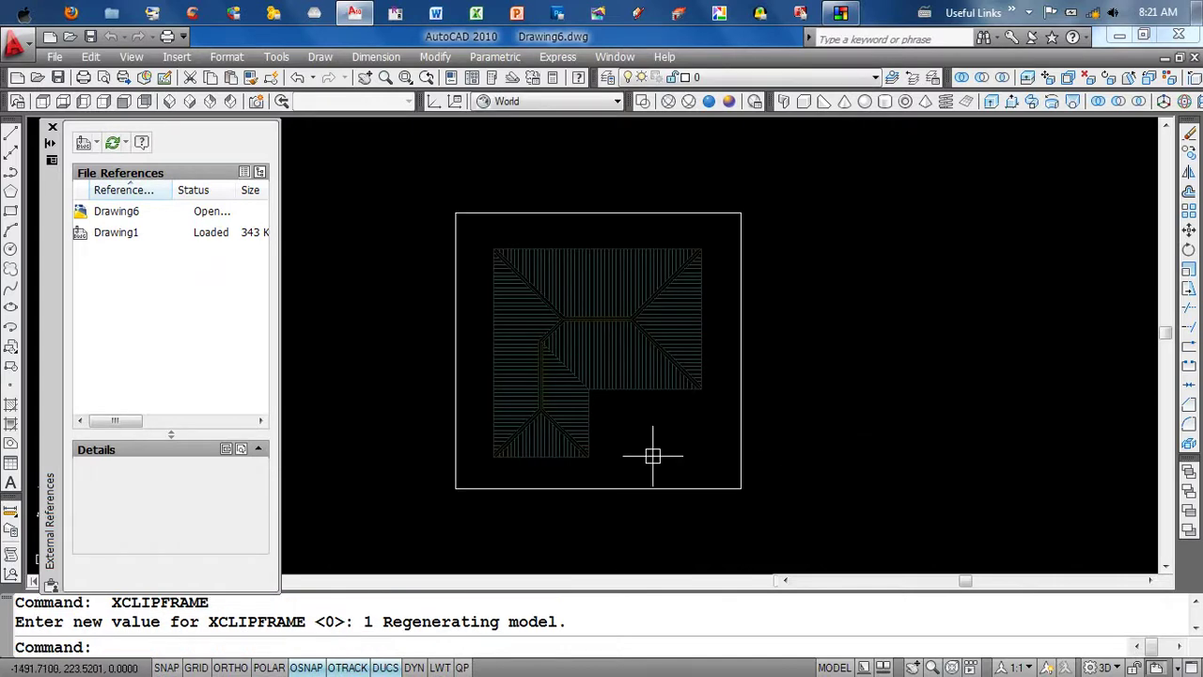
# - Examine the clipping frame and the roof plan inside it
pyautogui.scroll(-3, 720, 417)
pyautogui.scroll(3, 701, 389)
pyautogui.moveTo(701, 389); pyautogui.dragTo(767, 406, button='middle')
pyautogui.scroll(2, 639, 357)
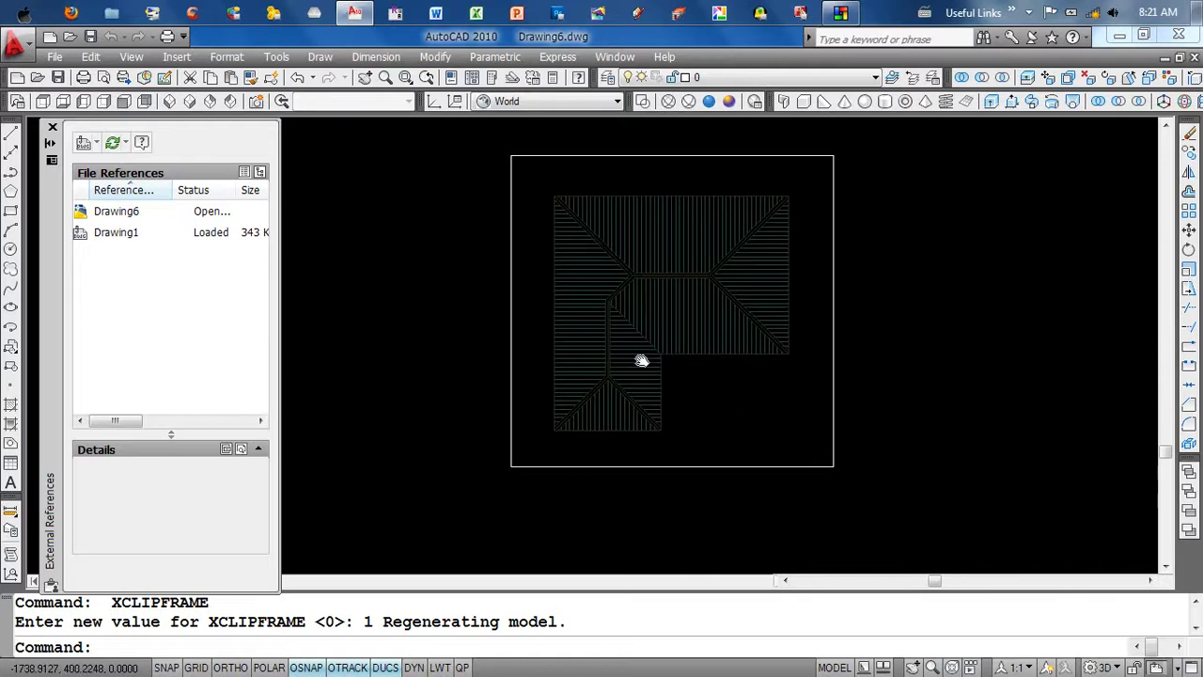
pyautogui.scroll(-1, 685, 349)
pyautogui.moveTo(704, 363); pyautogui.dragTo(684, 375, button='middle')
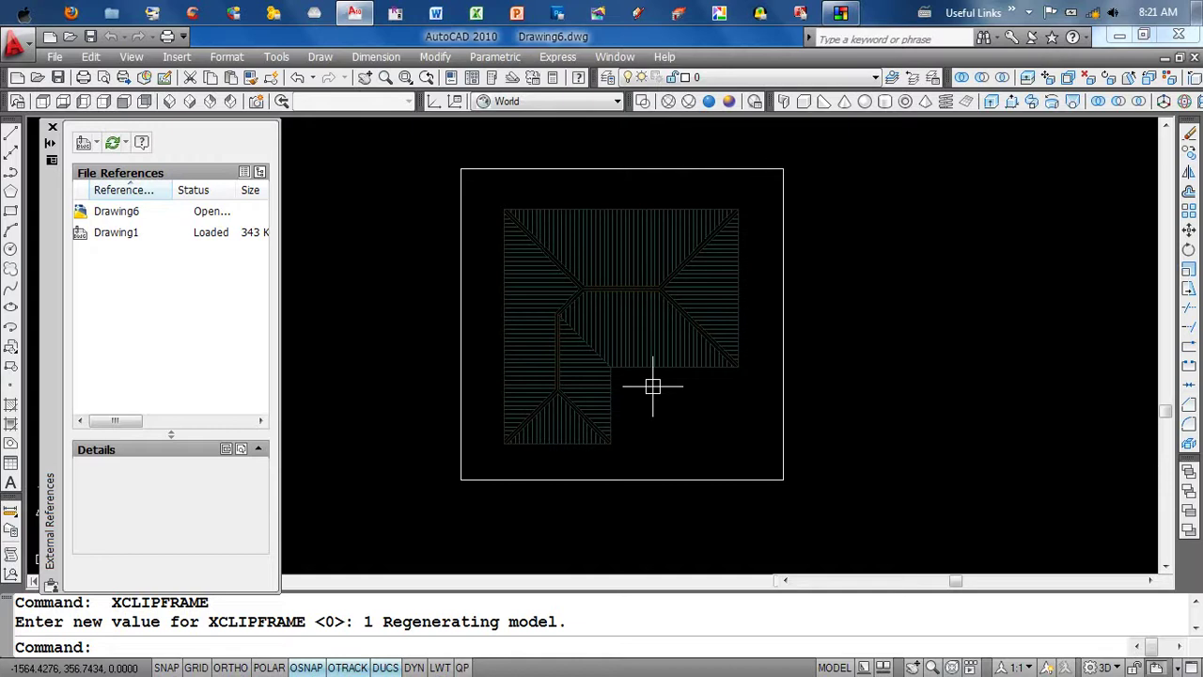
pyautogui.moveTo(720, 424); pyautogui.dragTo(811, 424, button='middle')
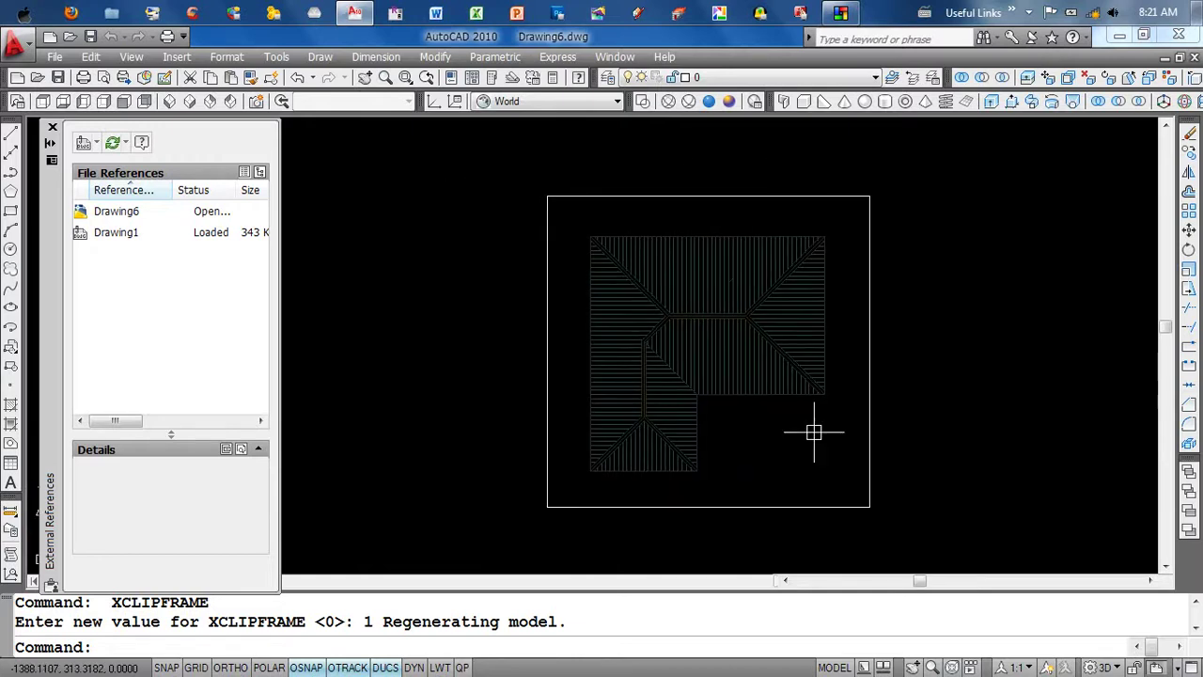
# - Open the clipped Drawing1 reference for in-place editing with all nested objects selected automatically
pyautogui.scroll(2, 754, 360)
pyautogui.scroll(2, 754, 359)
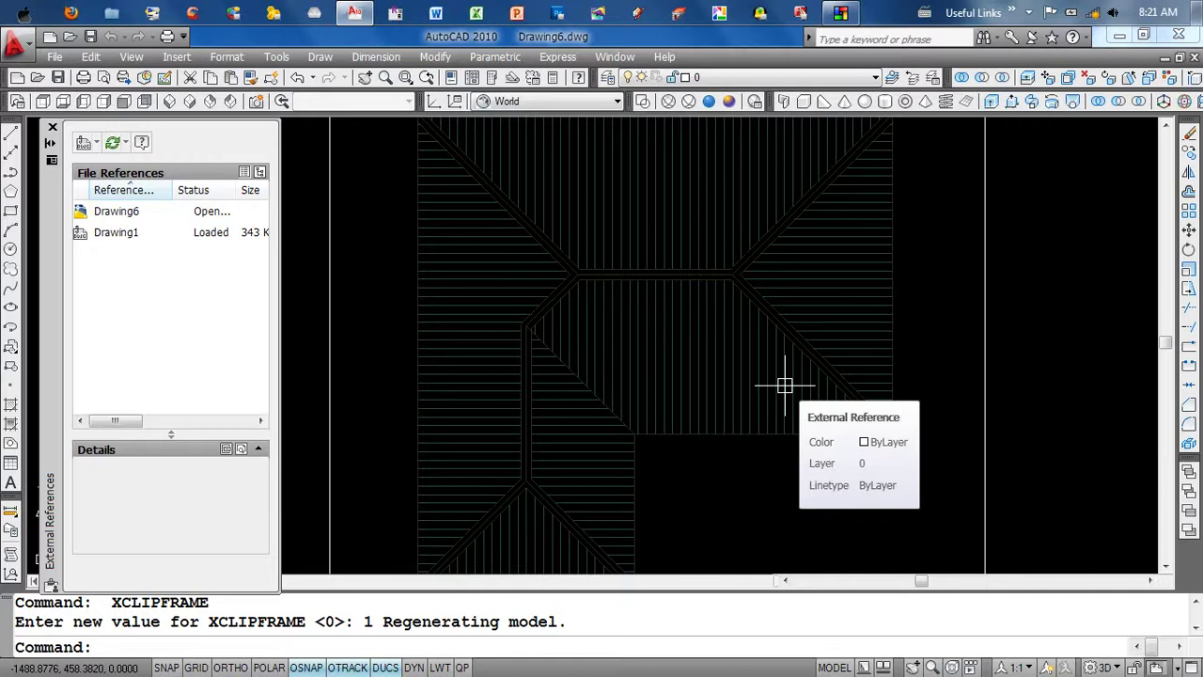
pyautogui.doubleClick(785, 385)
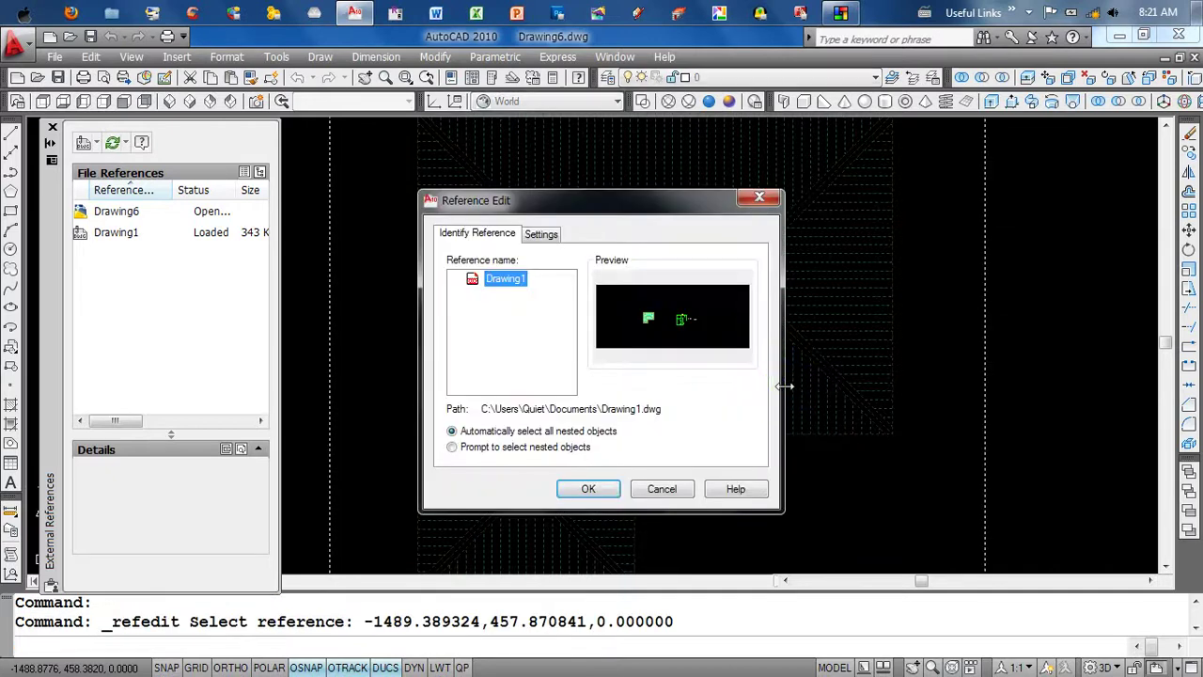
pyautogui.click(589, 490)
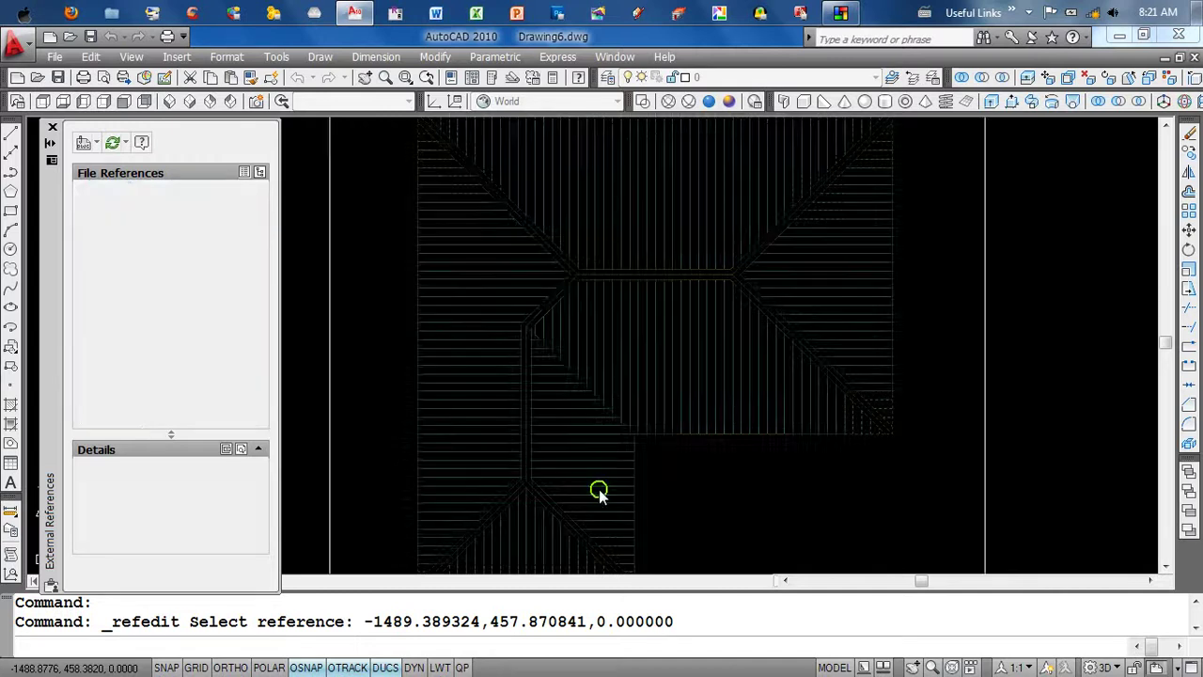
pyautogui.scroll(-8, 598, 487)
pyautogui.scroll(3, 612, 383)
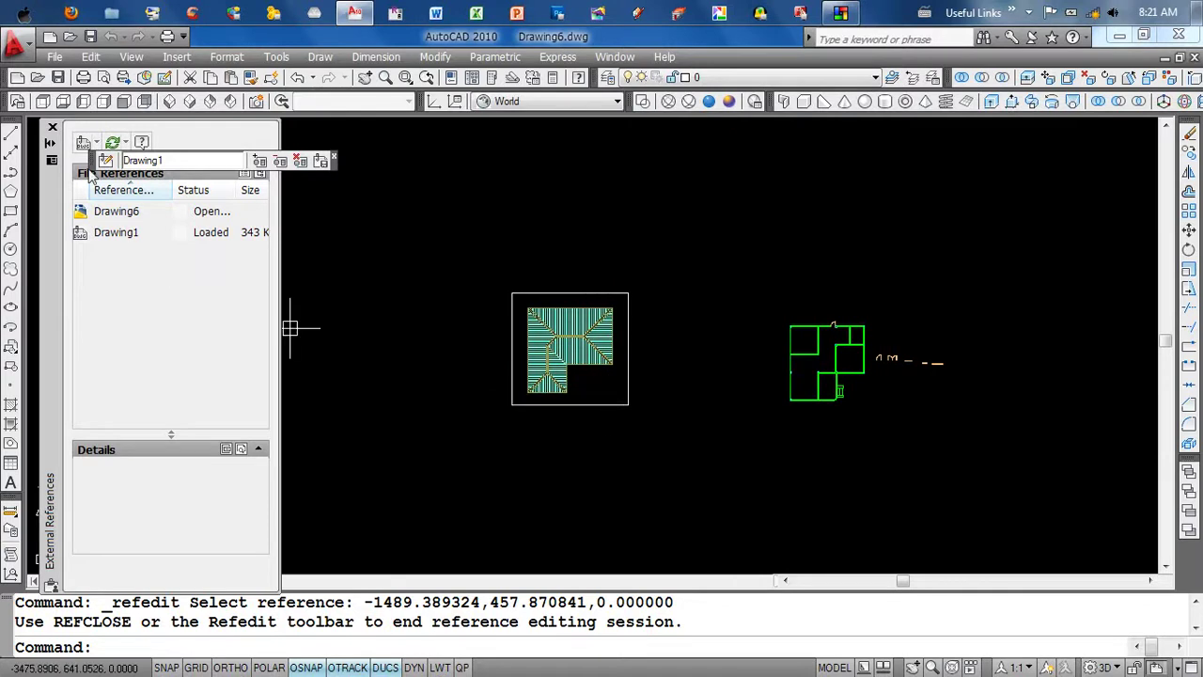
# - Move the Refedit controls off the External References palette to above the roof plan, and check the floor plan's lines
pyautogui.moveTo(94, 162); pyautogui.dragTo(504, 184)
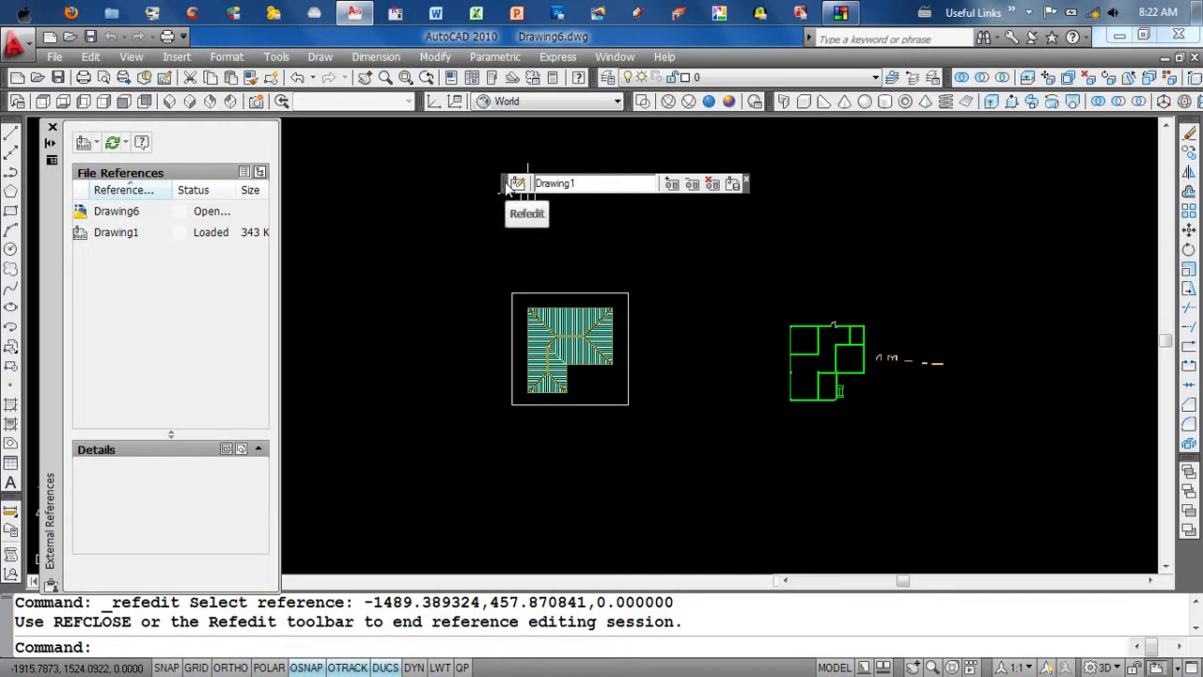
pyautogui.moveTo(595, 429); pyautogui.dragTo(658, 408, button='middle')
pyautogui.scroll(2, 714, 424)
pyautogui.moveTo(914, 434)
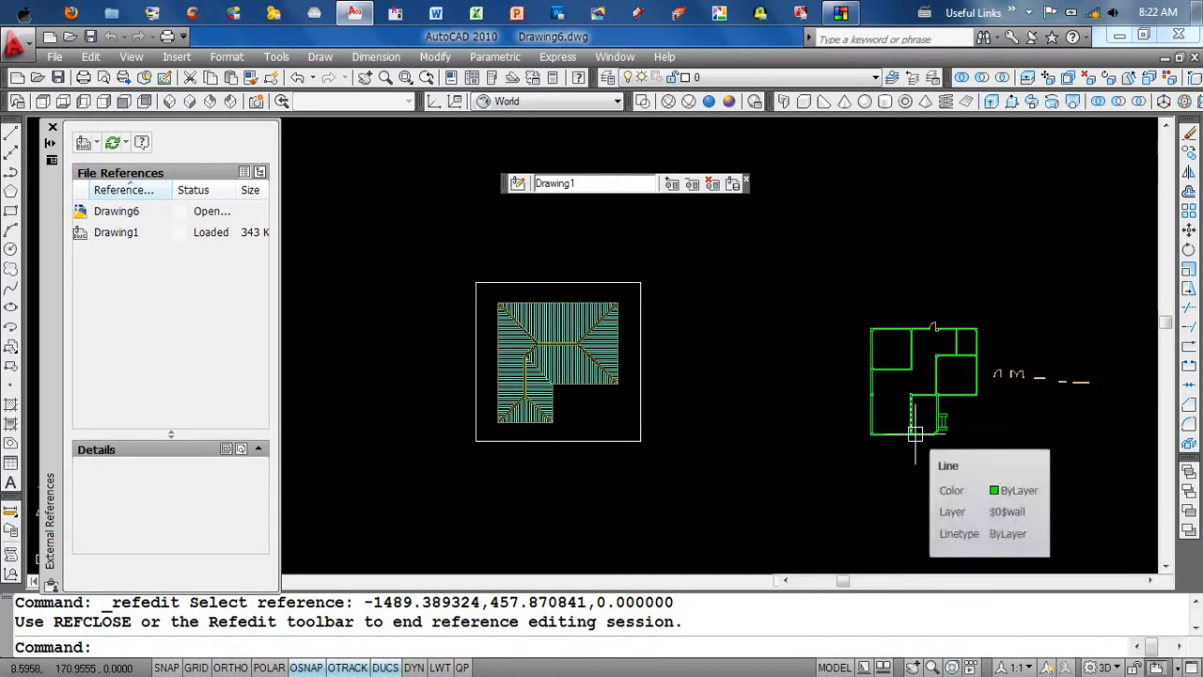
# - Erase the floor plan and the door and window symbols beside it from the Drawing1 reference being edited
pyautogui.moveTo(1052, 464); pyautogui.dragTo(967, 438, button='middle')
pyautogui.click(1062, 456)
pyautogui.click(742, 261)
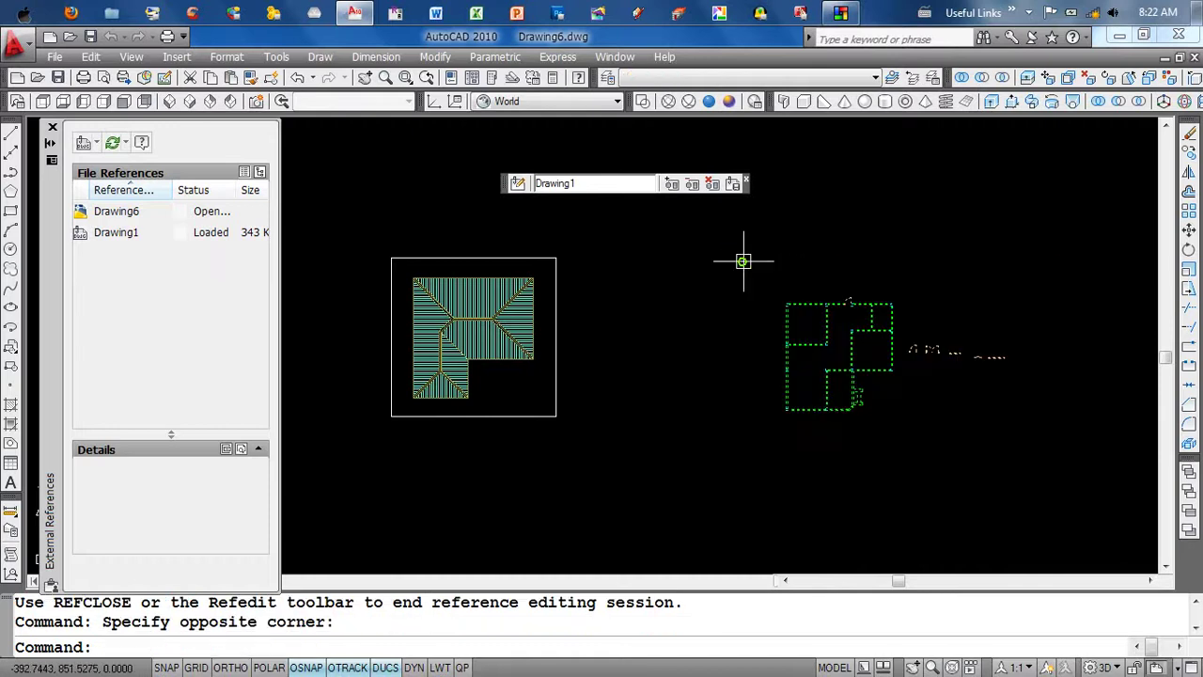
pyautogui.write('e')
pyautogui.press('Return')
# - Draw several large overlapping circles across the roof plan inside the clipping frame
pyautogui.moveTo(483, 376); pyautogui.dragTo(724, 376, button='middle')
pyautogui.scroll(3, 732, 419)
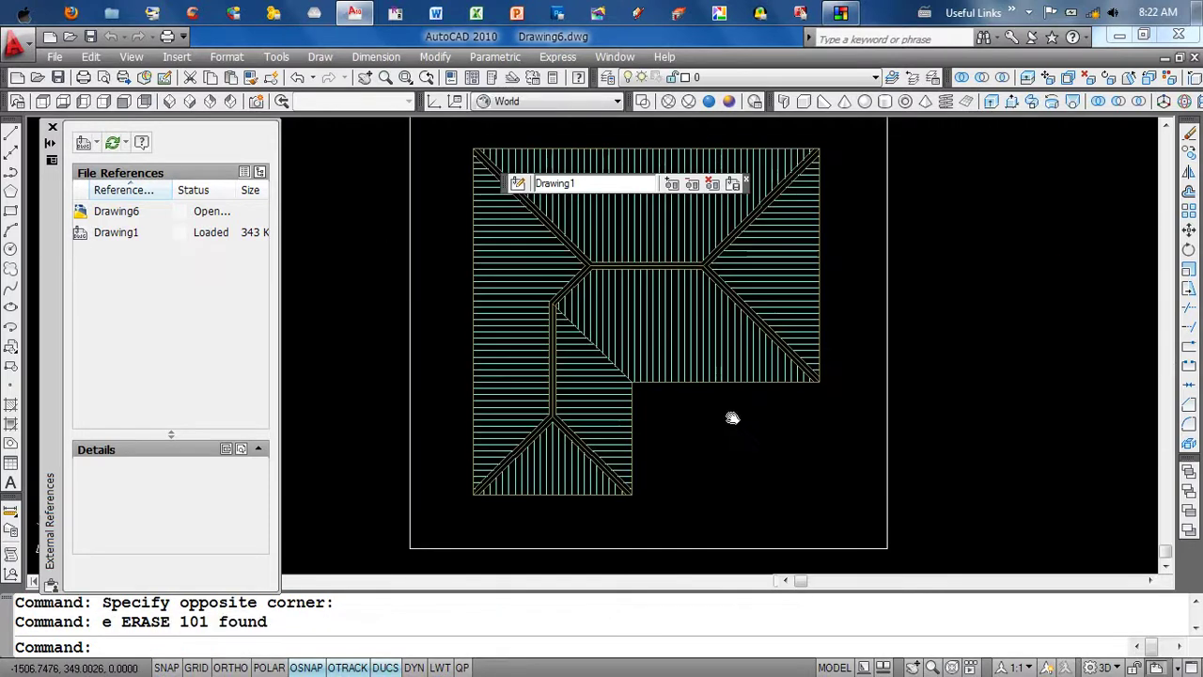
pyautogui.write('c')
pyautogui.press('Return')
pyautogui.click(653, 331)
pyautogui.click(795, 419)
pyautogui.press('Return')
pyautogui.click(672, 363)
pyautogui.click(778, 456)
pyautogui.click(653, 359)
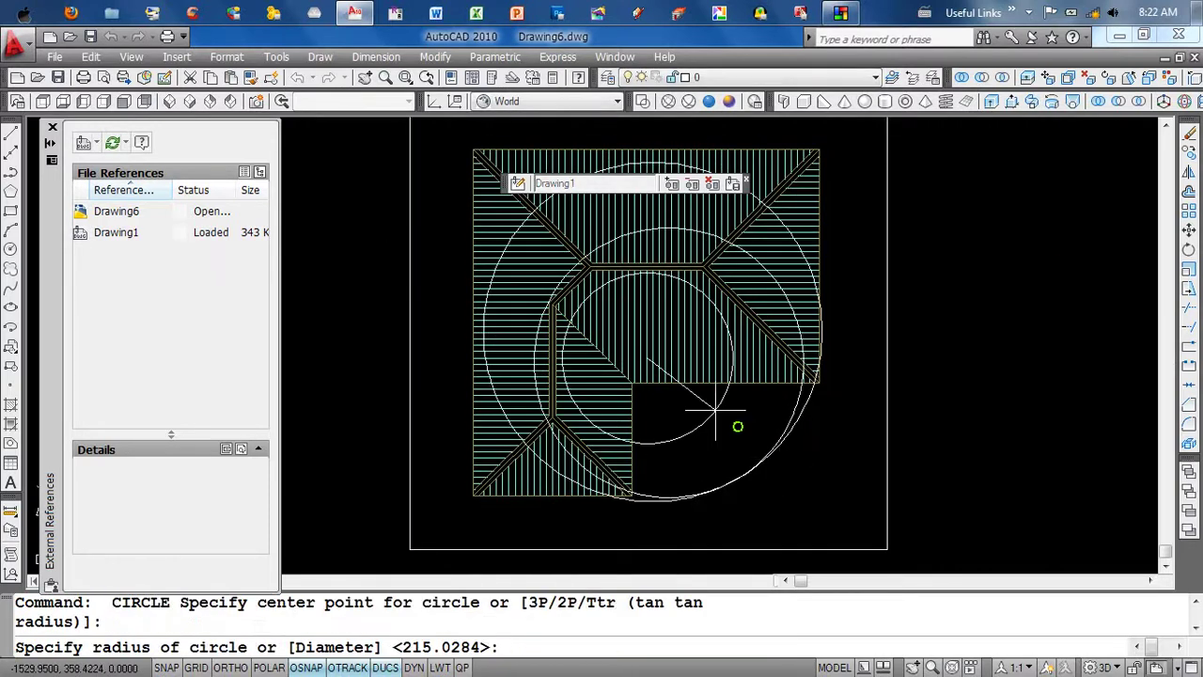
pyautogui.click(771, 451)
pyautogui.press('Return')
pyautogui.click(624, 332)
pyautogui.click(779, 442)
pyautogui.press('Return')
pyautogui.click(670, 360)
pyautogui.click(771, 447)
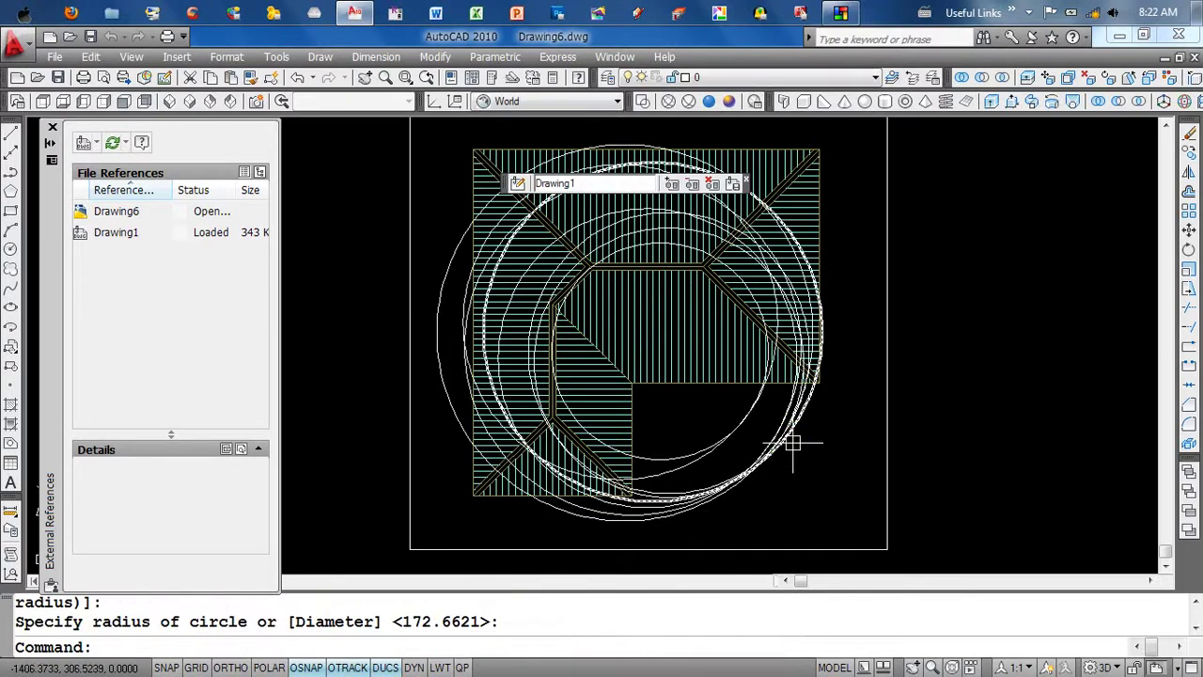
pyautogui.moveTo(908, 430); pyautogui.dragTo(881, 435, button='middle')
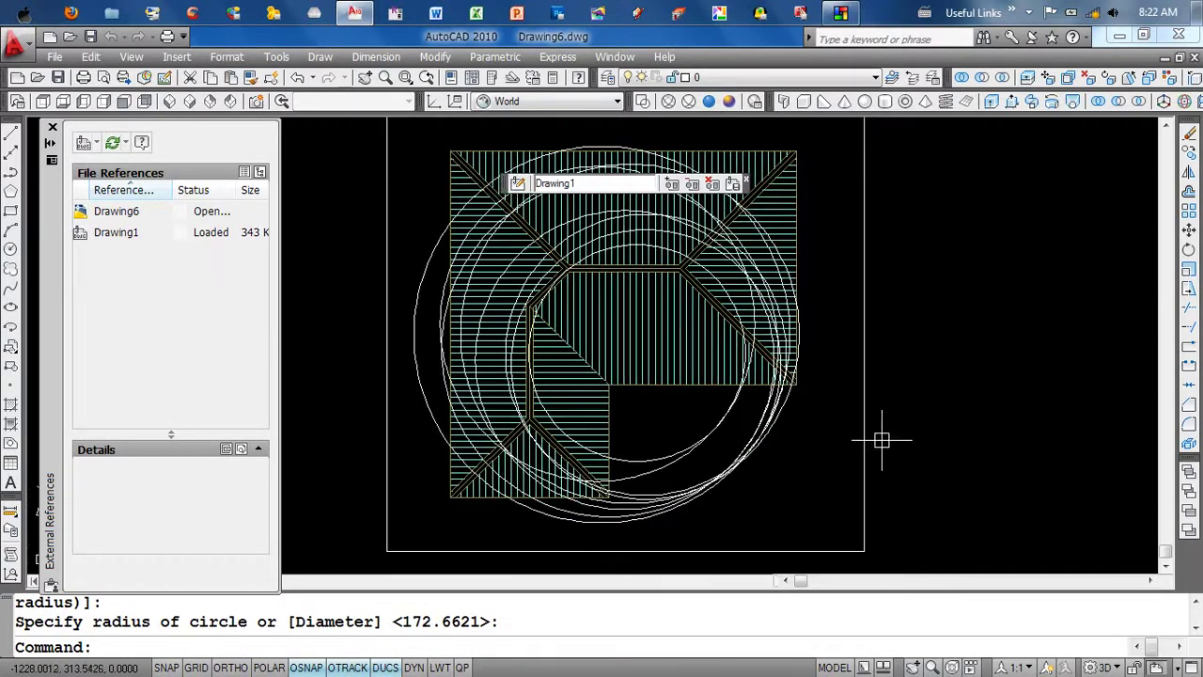
# - Save the reference edits back to Drawing1 and end the in-place editing session
pyautogui.click(733, 186)
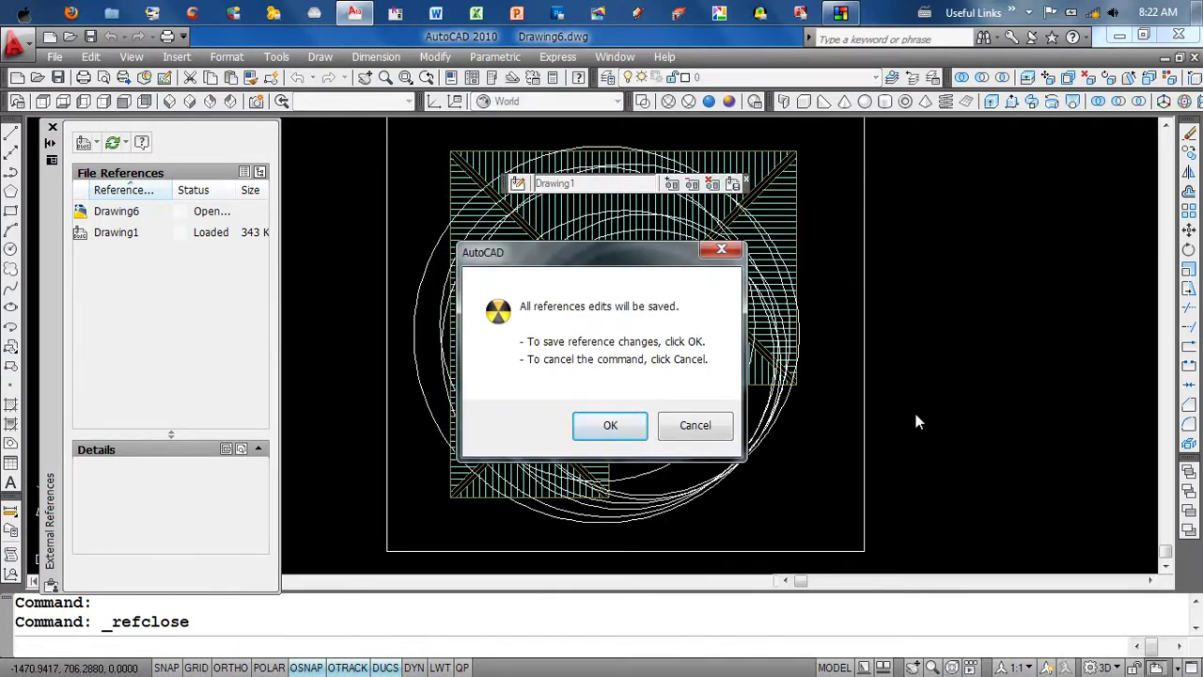
pyautogui.moveTo(662, 266)
pyautogui.mouseDown()
pyautogui.moveTo(898, 268)
pyautogui.moveTo(1108, 219)
pyautogui.moveTo(1074, 224)
pyautogui.mouseUp()
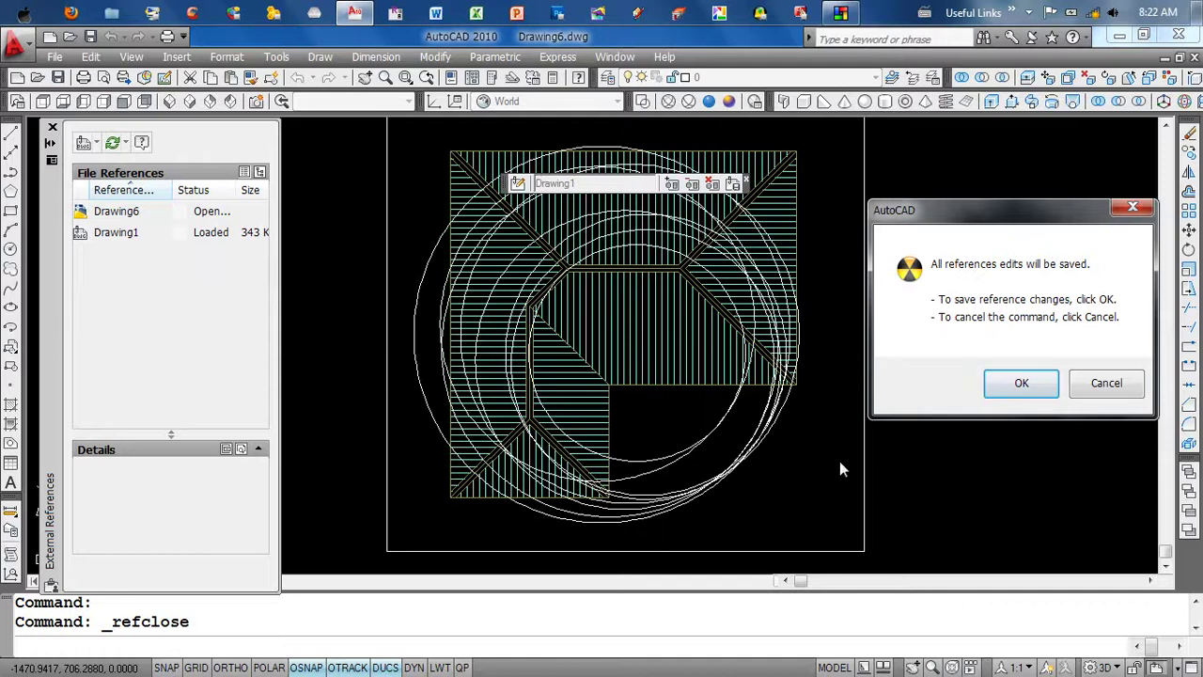
pyautogui.click(1004, 383)
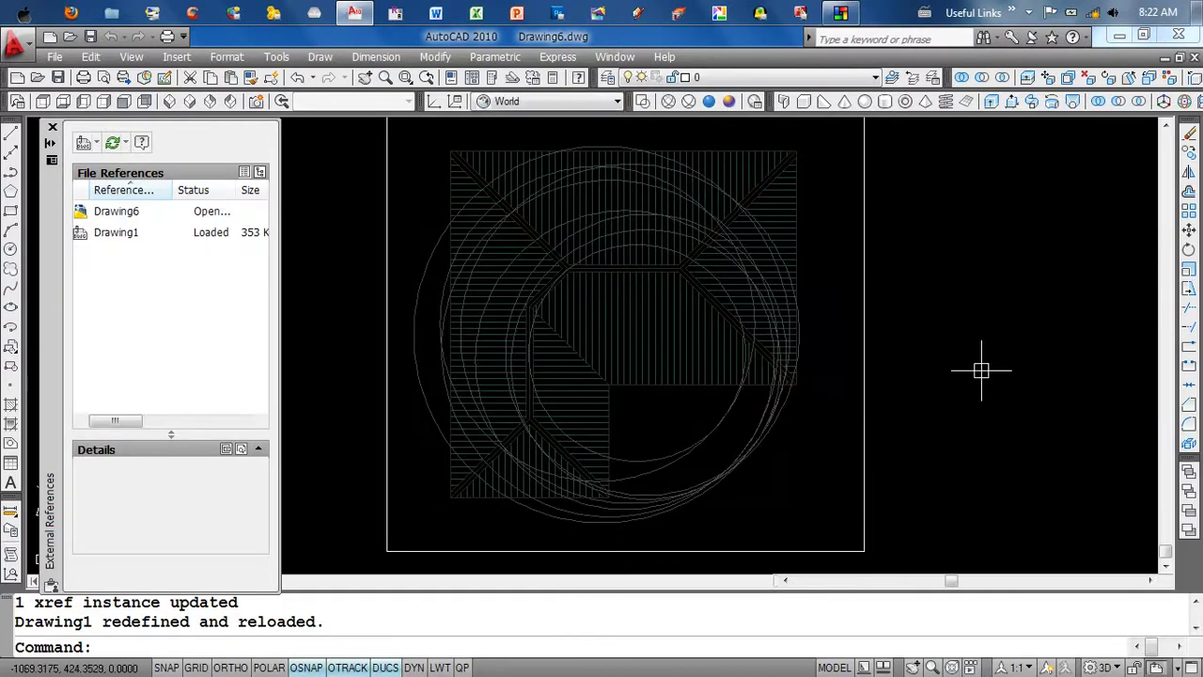
pyautogui.scroll(-5, 671, 357)
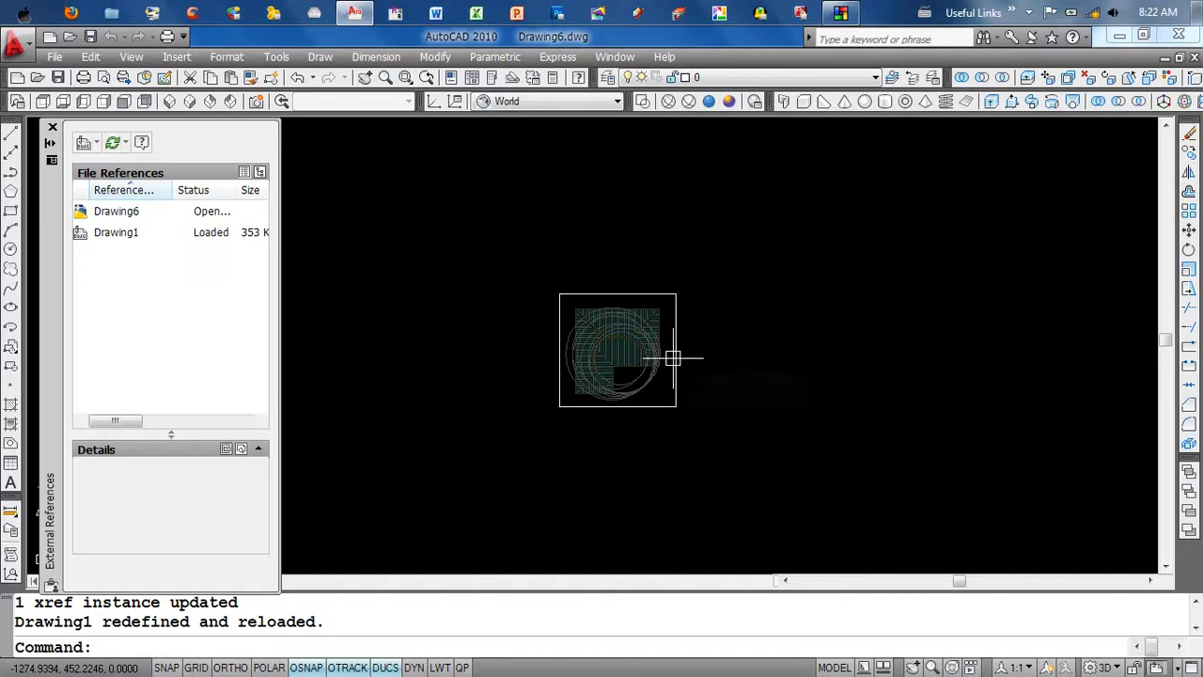
# - Open Drawing1 from the Documents folder and check its roof plan for the saved edits
pyautogui.click(69, 39)
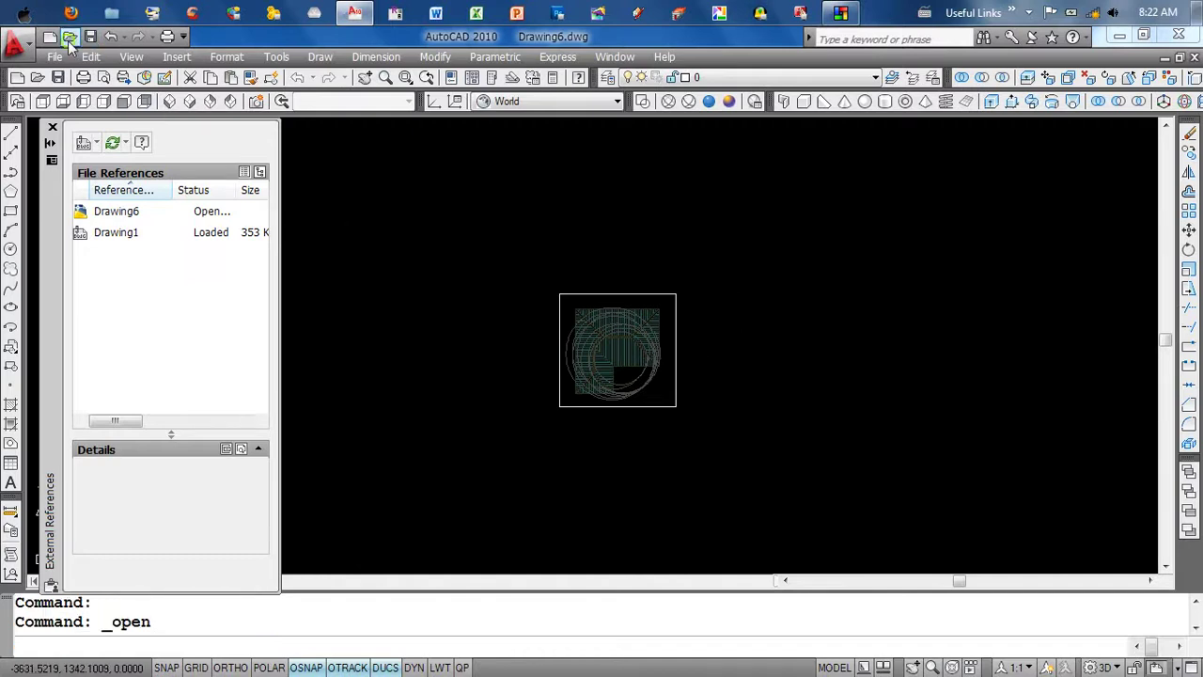
pyautogui.click(375, 301)
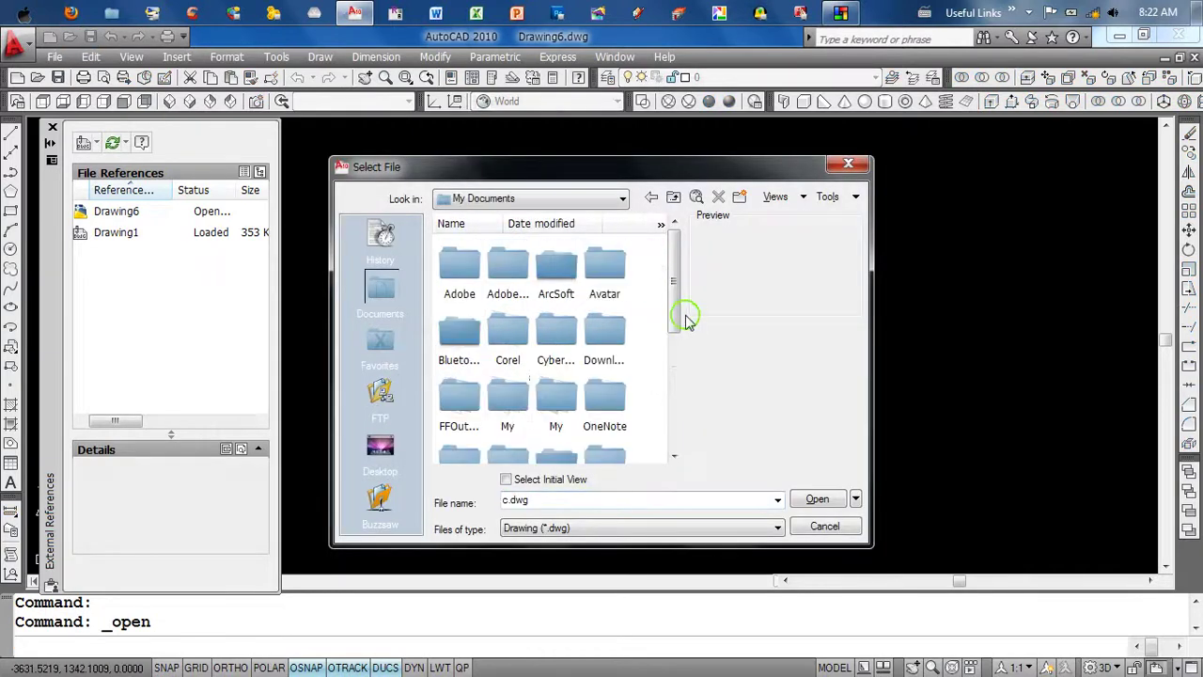
pyautogui.moveTo(674, 320); pyautogui.dragTo(666, 416)
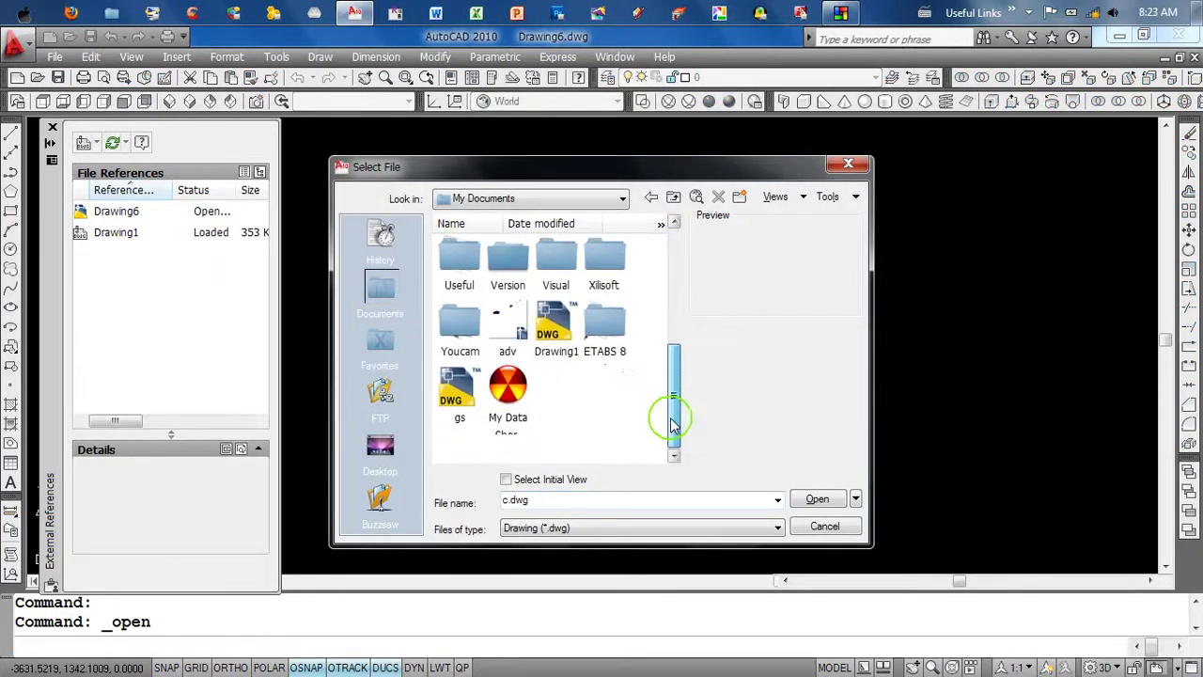
pyautogui.click(569, 338)
pyautogui.click(819, 499)
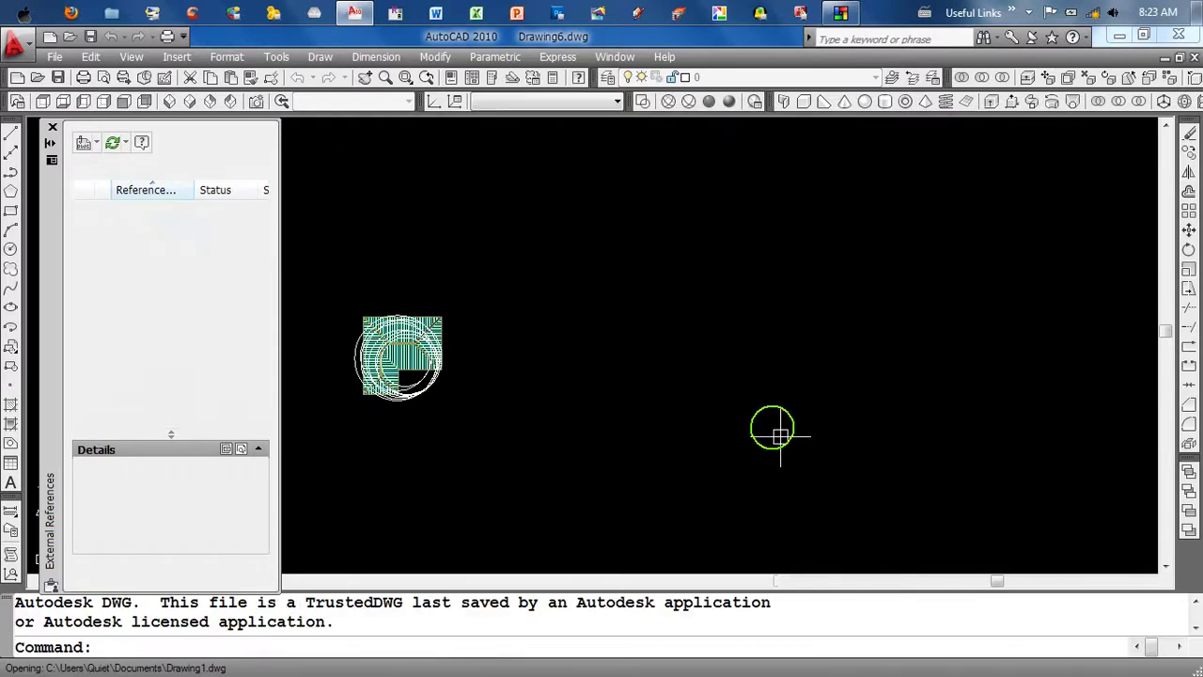
pyautogui.scroll(5, 423, 343)
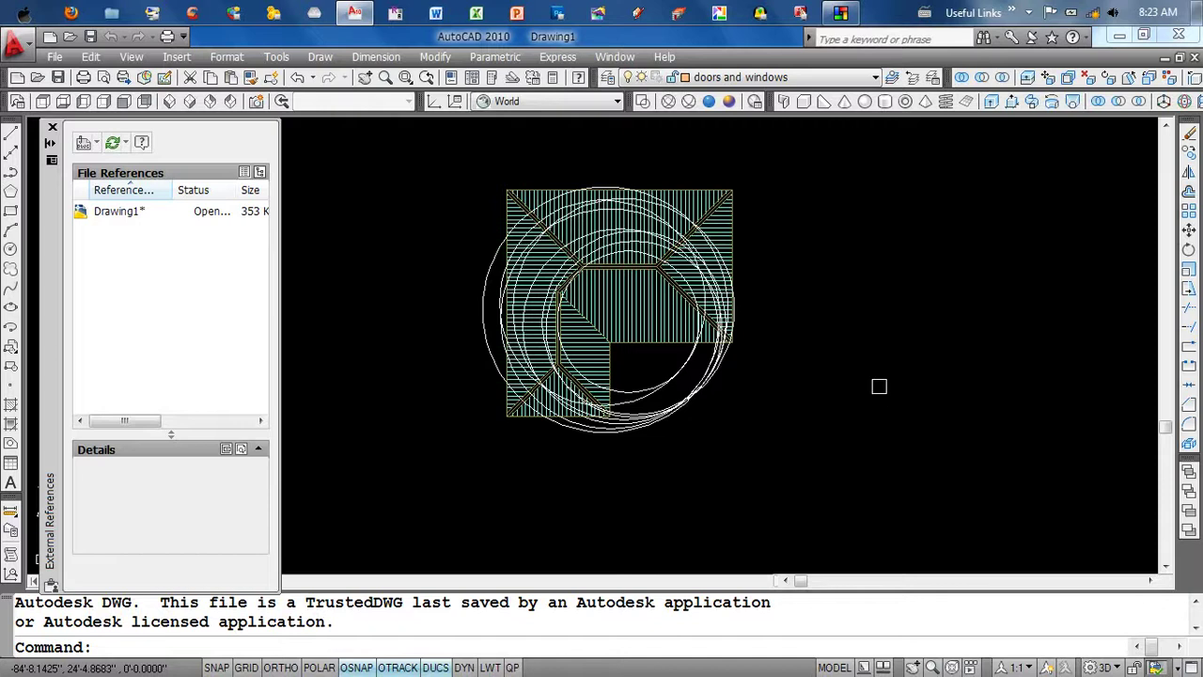
# - Return to Drawing6 and examine the updated Drawing1 reference inside the clipping frame
pyautogui.hotkey('ctrl', 'Tab')
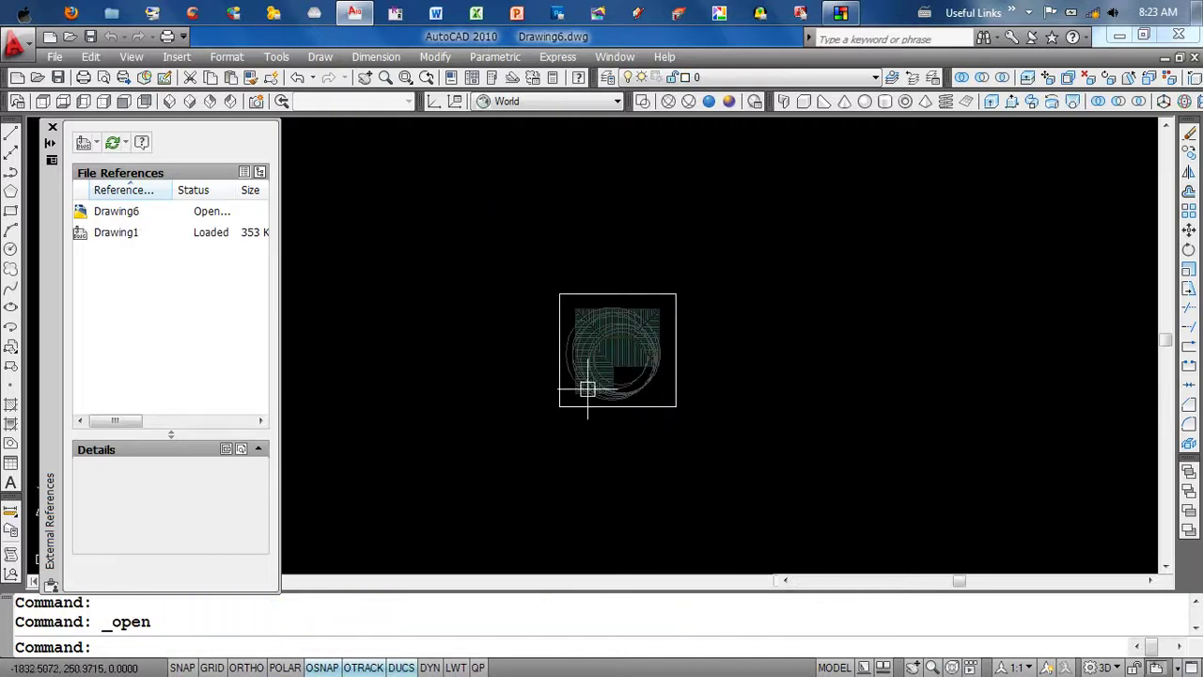
pyautogui.scroll(5, 602, 376)
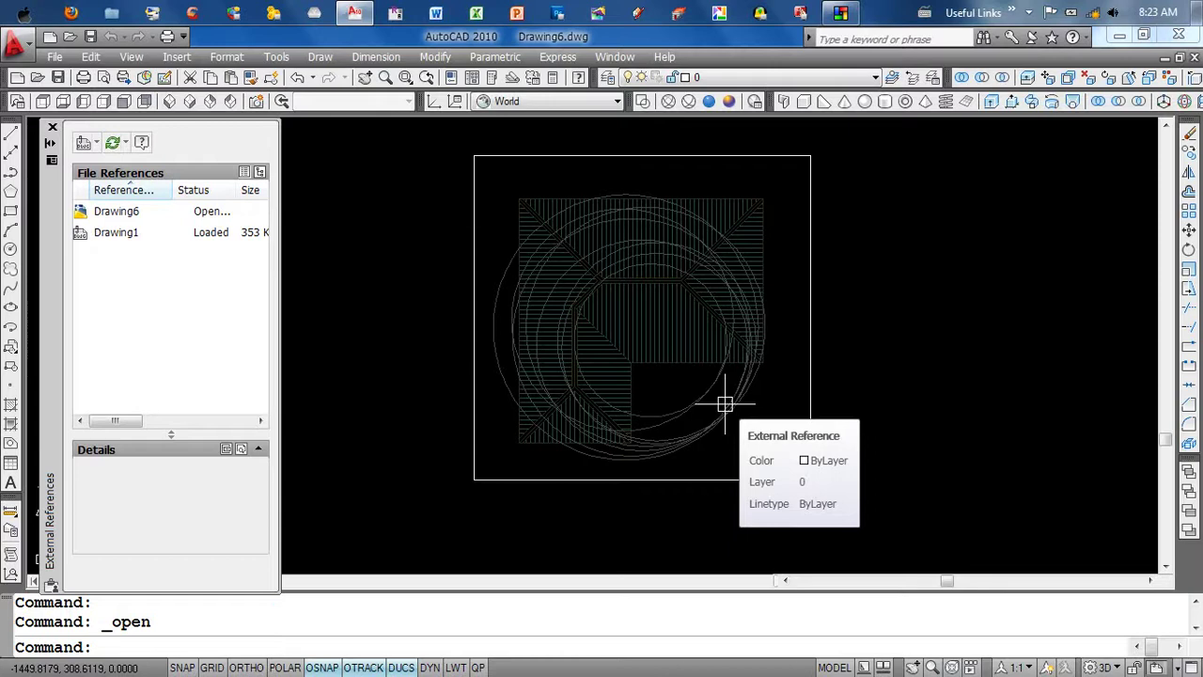
pyautogui.moveTo(729, 399)
pyautogui.mouseDown(button='middle')
pyautogui.moveTo(771, 408)
pyautogui.moveTo(761, 422)
pyautogui.mouseUp(button='middle')
# - Undo back through the reference save, the circles over the roof plan and the erasure of the floor plan
pyautogui.write('u')
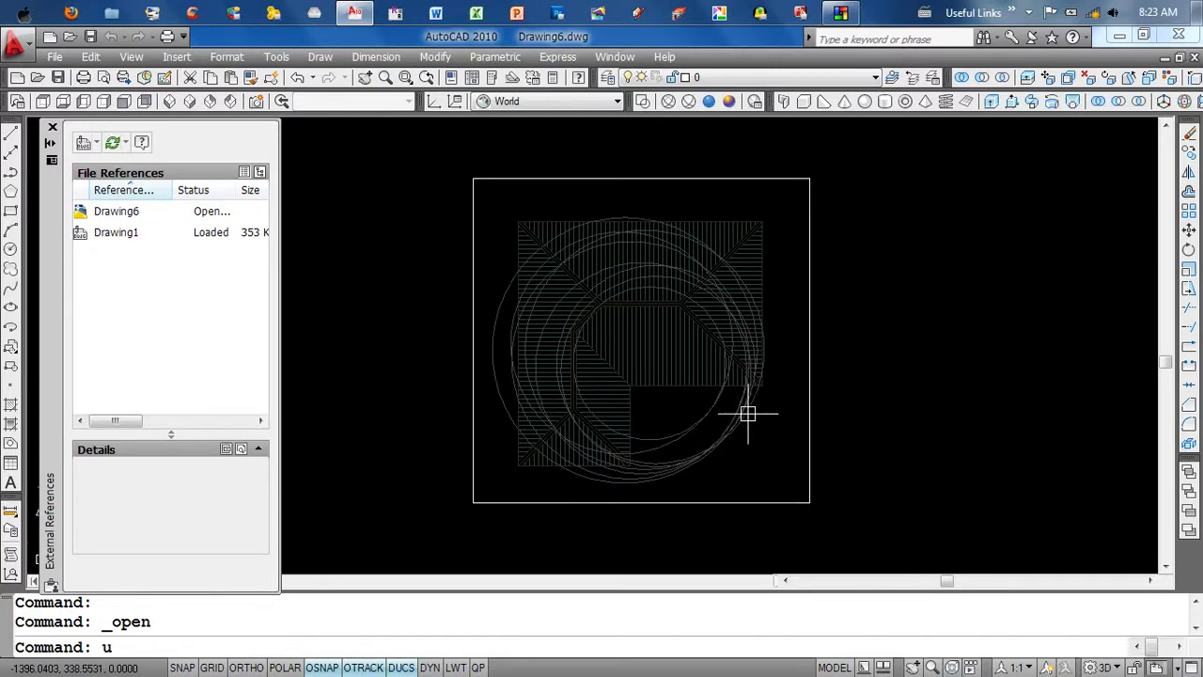
pyautogui.press('Return')
pyautogui.press('Return')
pyautogui.press('Return')
pyautogui.press('Return')
pyautogui.press('Return')
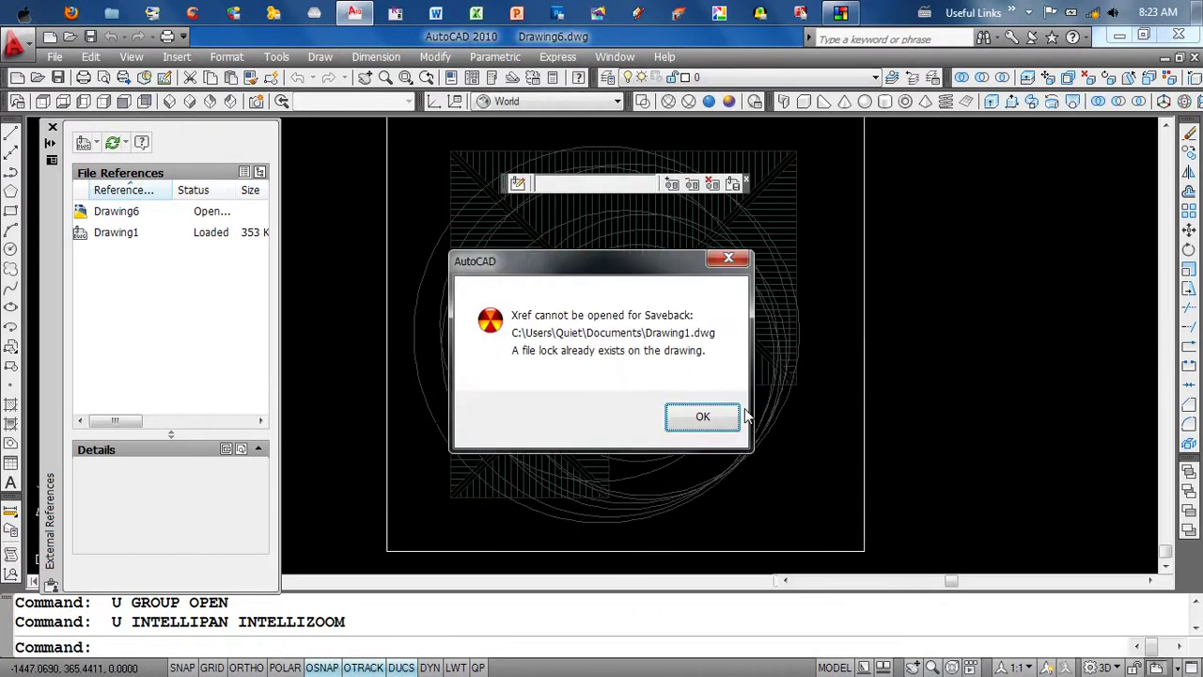
pyautogui.press('Return')
pyautogui.press('Return')
pyautogui.press('Return')
pyautogui.press('Return')
pyautogui.press('Return')
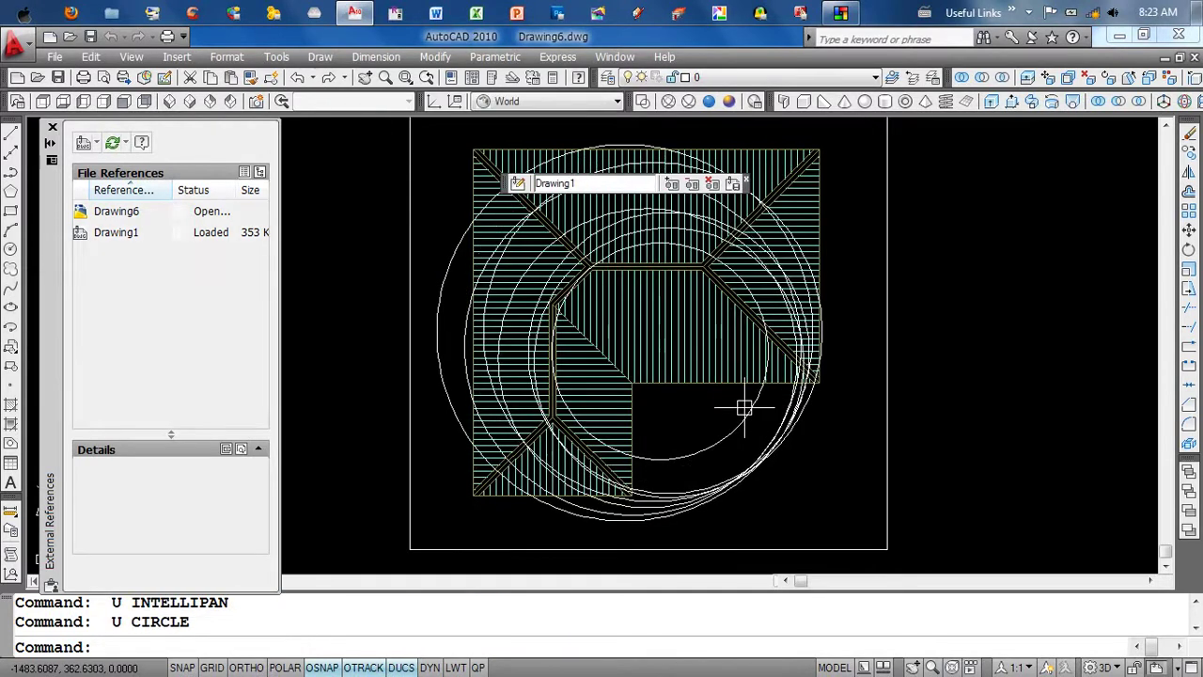
pyautogui.press('Return')
pyautogui.press('Return')
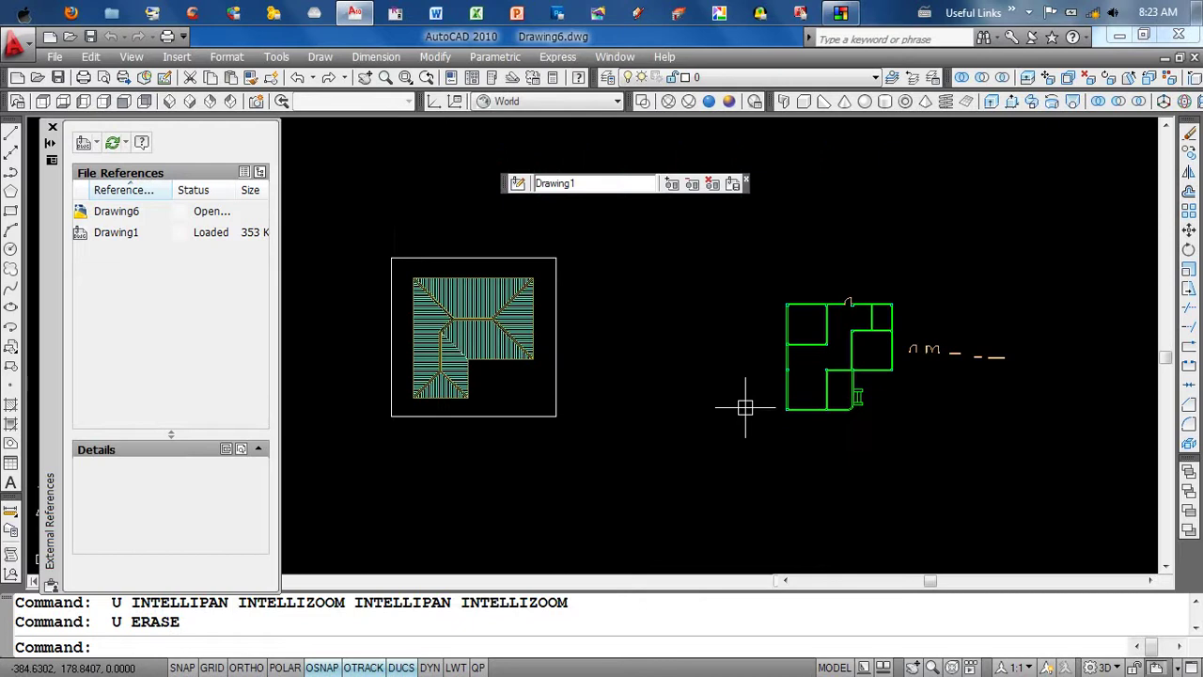
pyautogui.moveTo(617, 402); pyautogui.dragTo(636, 393, button='middle')
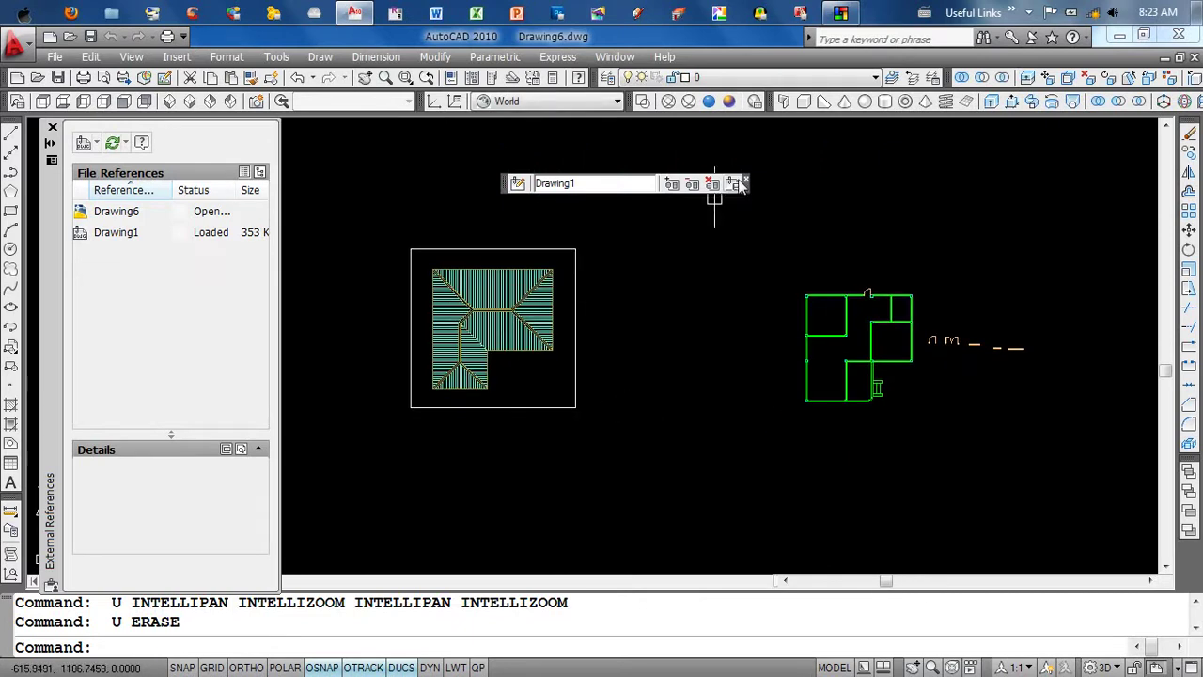
# - Try to save the restored reference contents back to Drawing1
pyautogui.click(738, 186)
pyautogui.click(610, 422)
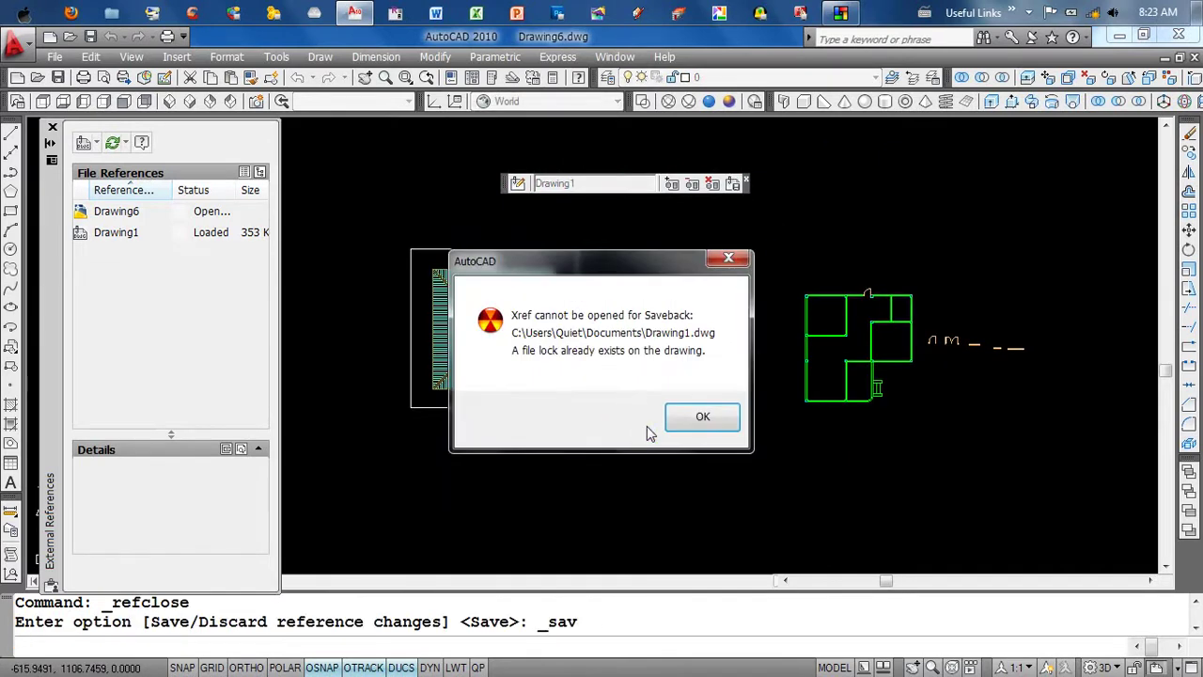
pyautogui.click(702, 418)
pyautogui.scroll(2, 693, 417)
pyautogui.click(689, 479)
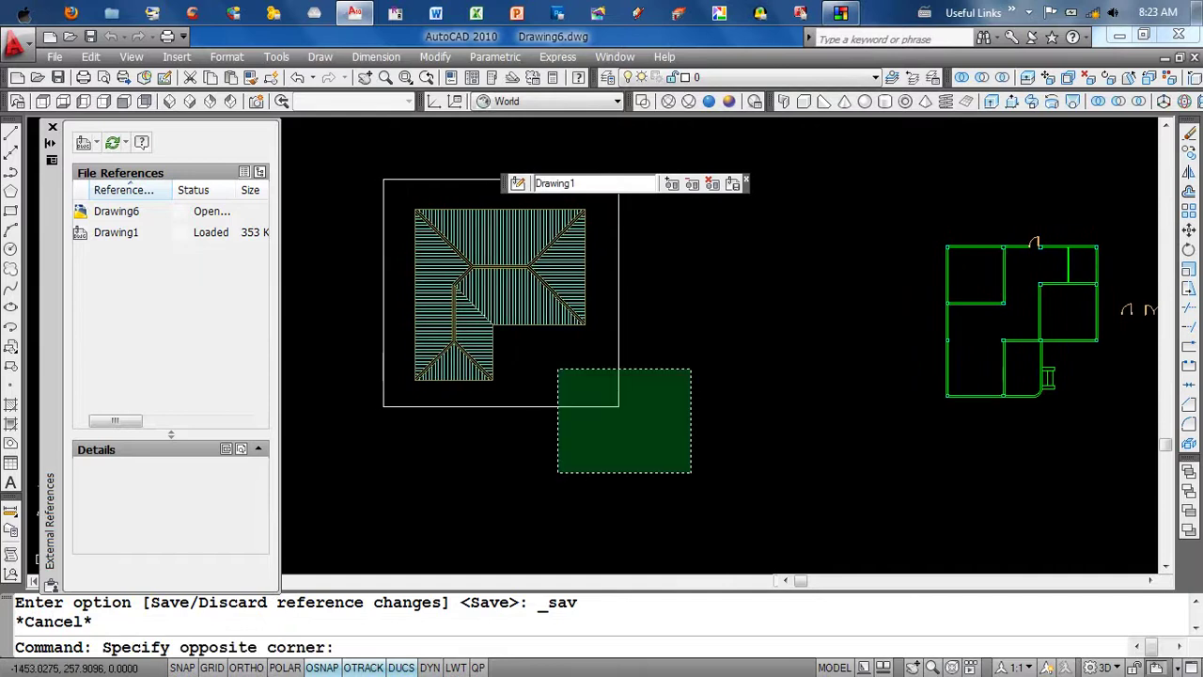
pyautogui.click(558, 368)
pyautogui.press('Escape')
pyautogui.press('Escape')
pyautogui.scroll(-2, 720, 394)
pyautogui.scroll(1, 649, 401)
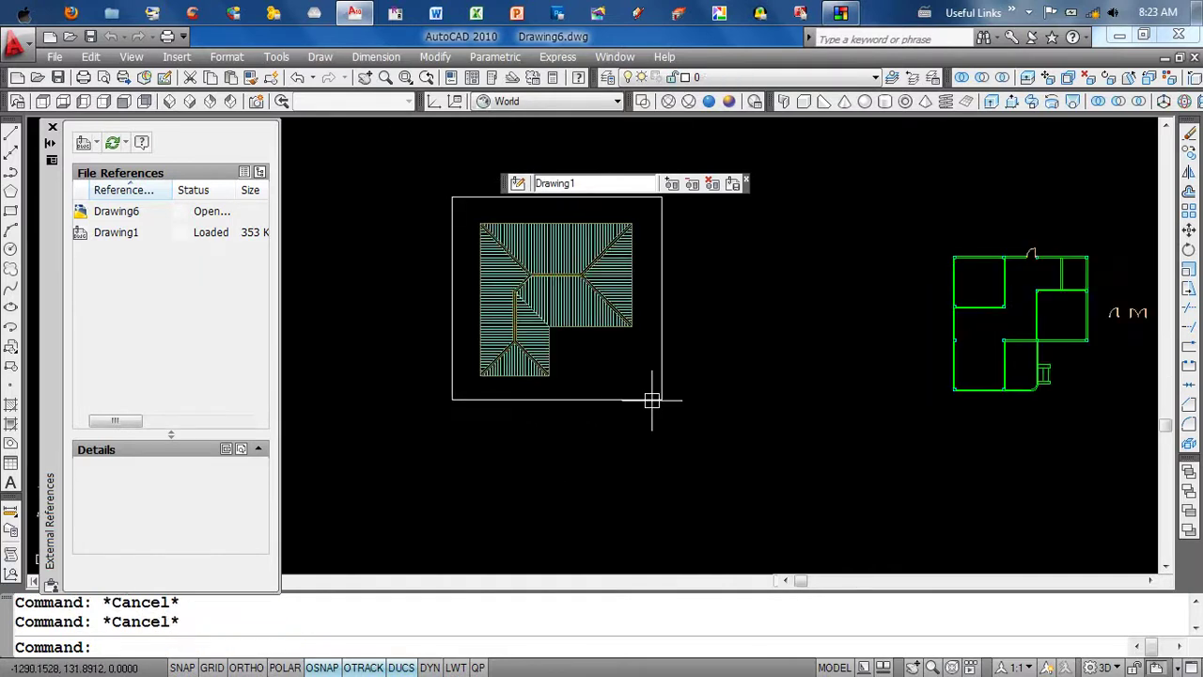
pyautogui.moveTo(655, 399); pyautogui.dragTo(645, 422, button='middle')
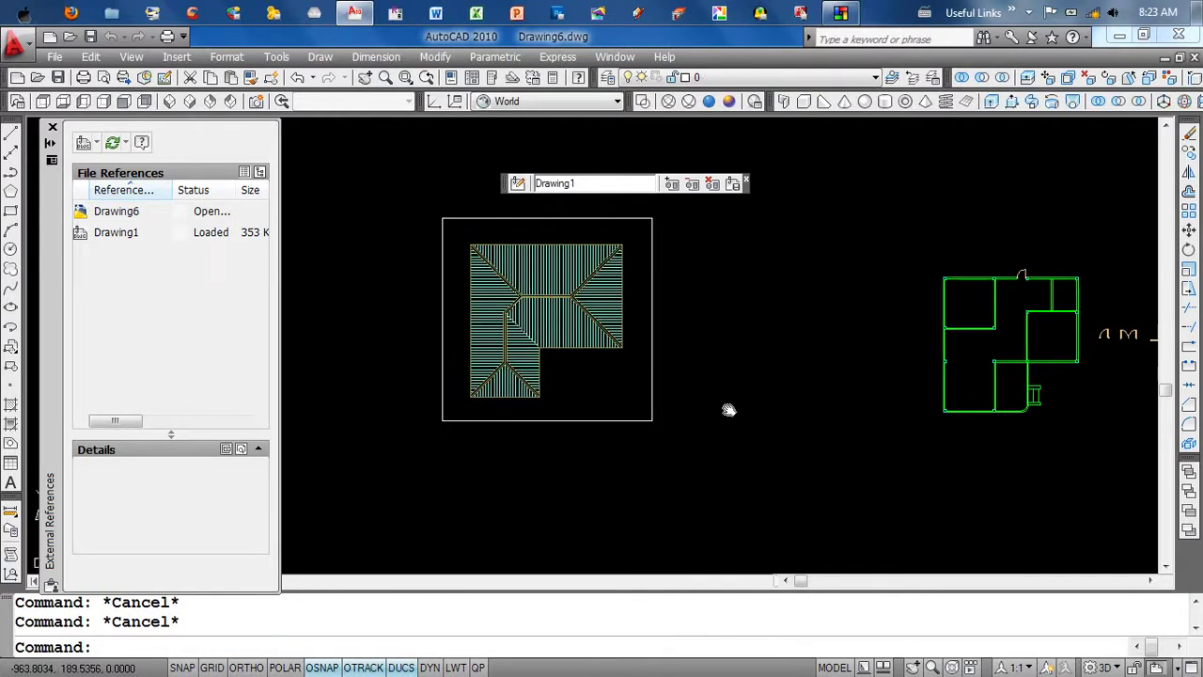
pyautogui.moveTo(724, 408); pyautogui.dragTo(719, 406, button='middle')
pyautogui.write('xc')
pyautogui.press('Escape')
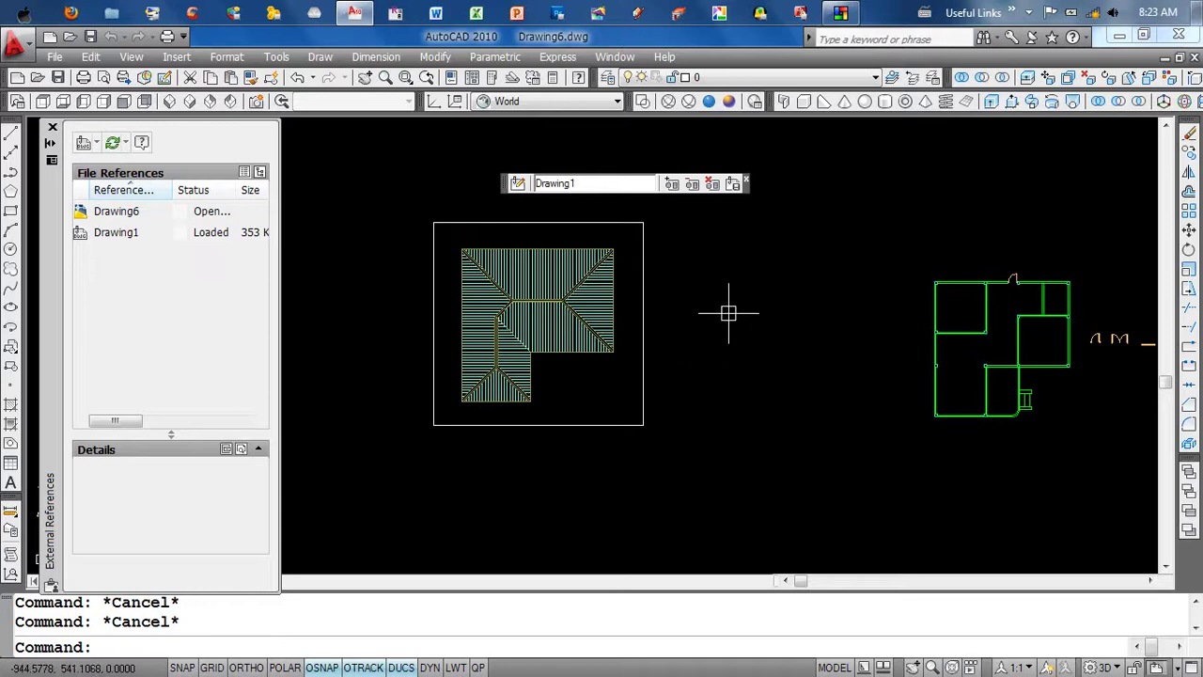
# - Close the Refedit controls above the roof plan
pyautogui.moveTo(747, 282); pyautogui.dragTo(752, 284, button='middle')
pyautogui.click(743, 180)
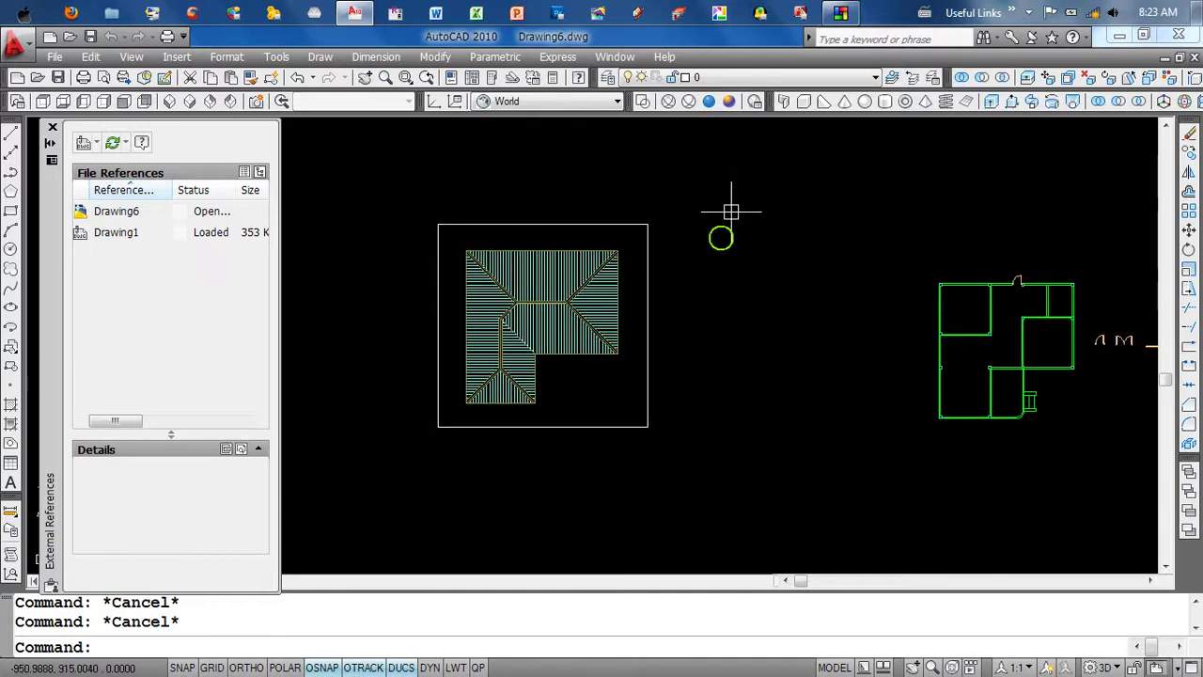
pyautogui.scroll(2, 720, 385)
pyautogui.write('c')
pyautogui.press('Escape')
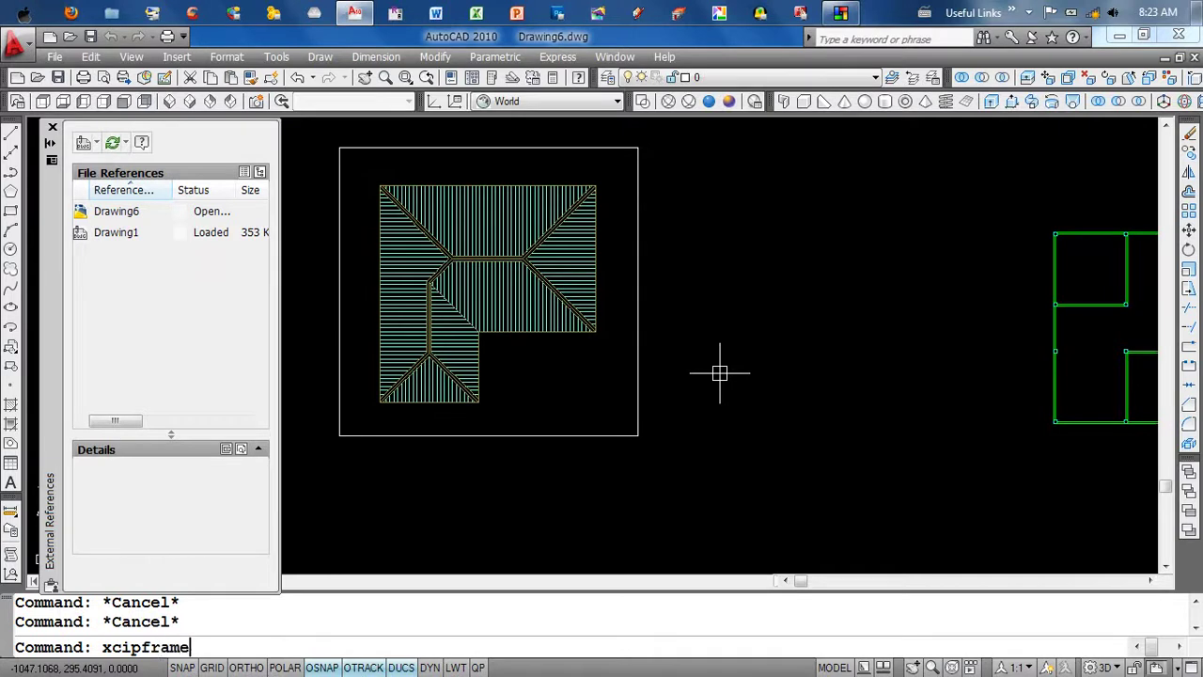
# - Set XCLIPFRAME to 0 to hide the clipping frame around the roof plan
pyautogui.write('xcipframe')
pyautogui.press('Return')
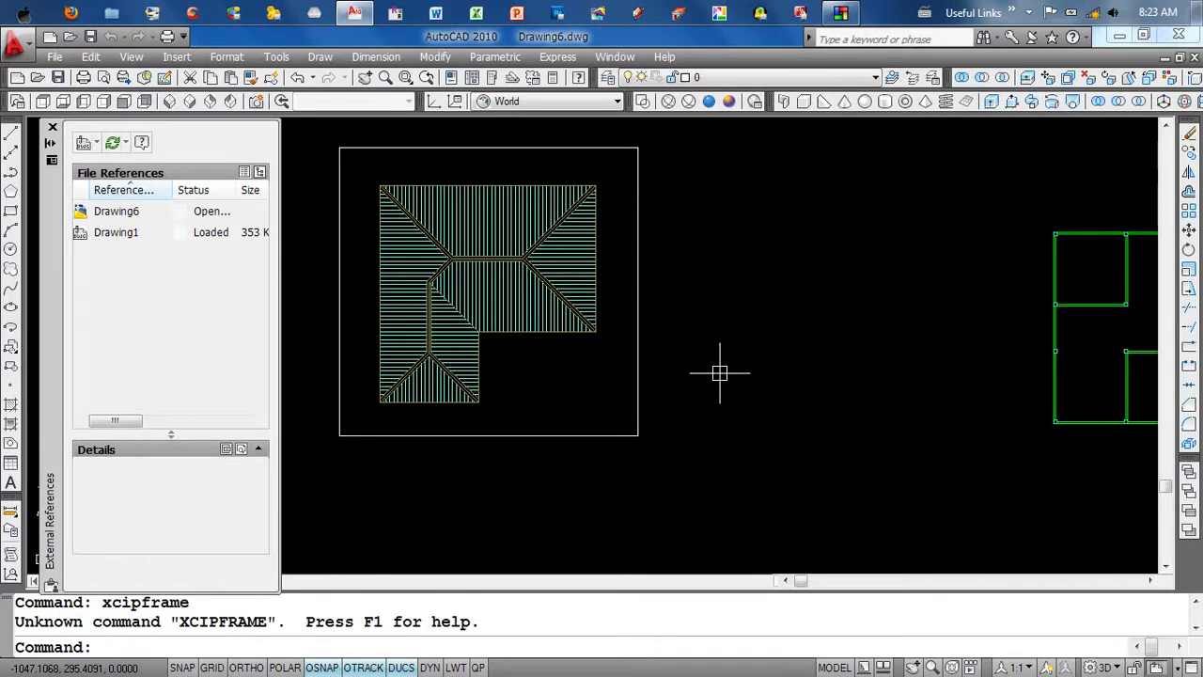
pyautogui.write('xc')
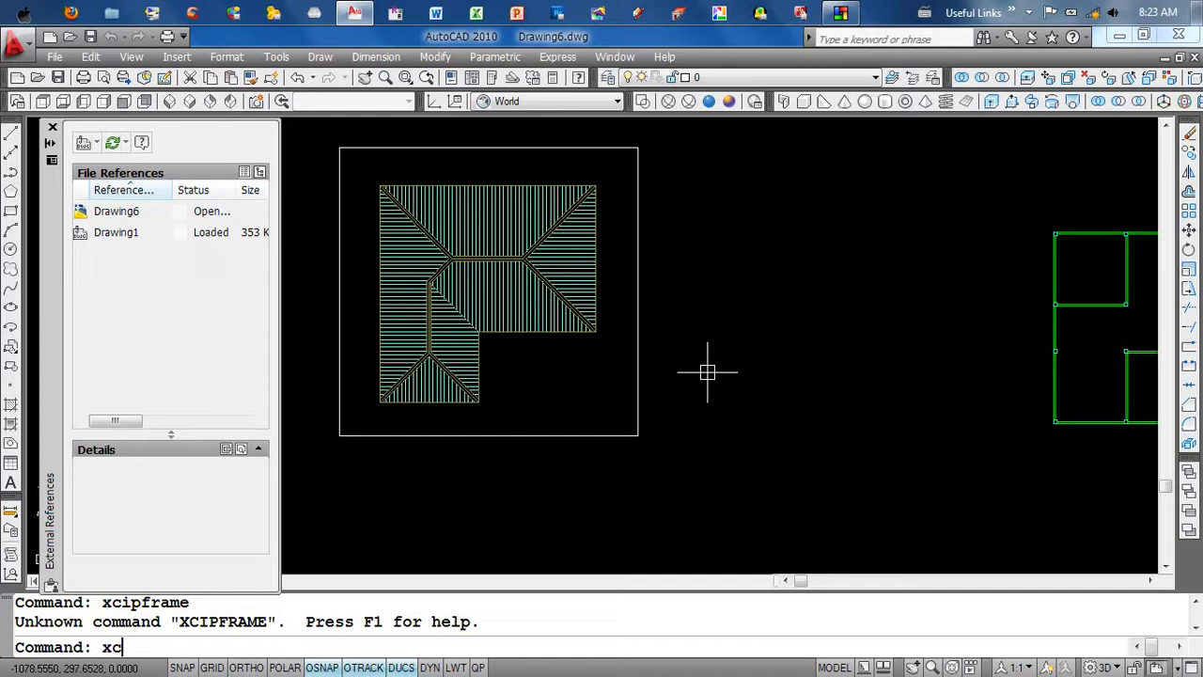
pyautogui.write('lipframe')
pyautogui.press('Return')
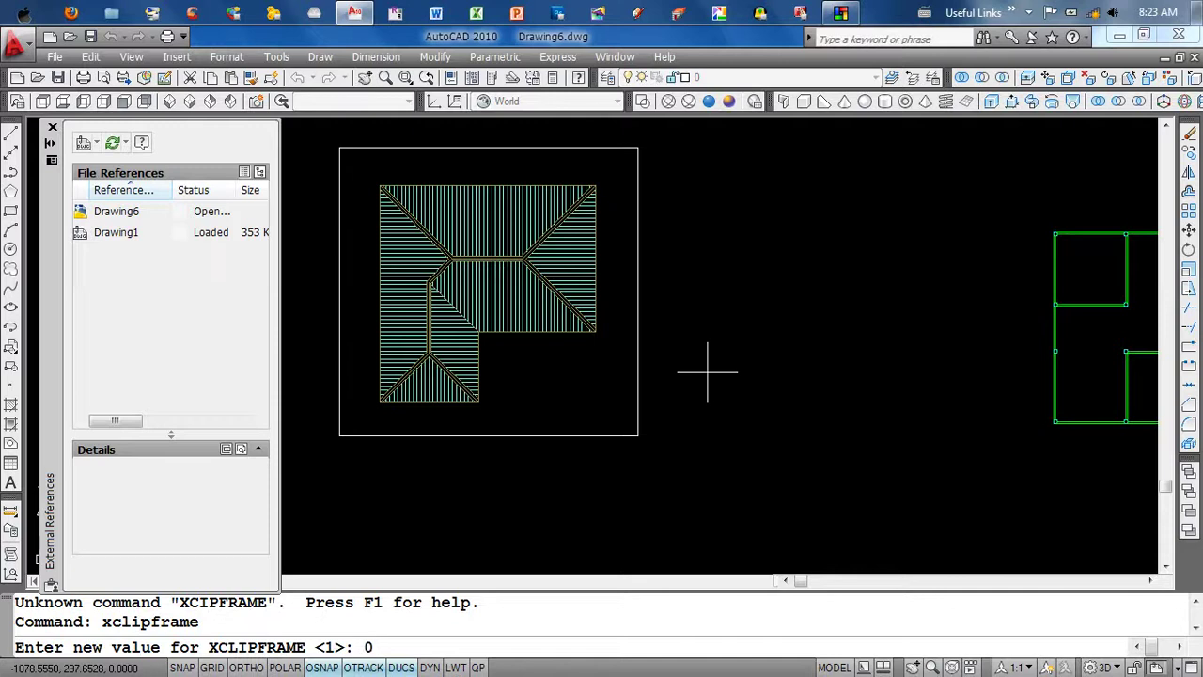
pyautogui.write('0')
pyautogui.press('Return')
# - Examine the Drawing1 roof plan without its clipping frame, together with the floor plan beside it
pyautogui.scroll(-3, 645, 322)
pyautogui.scroll(1, 664, 337)
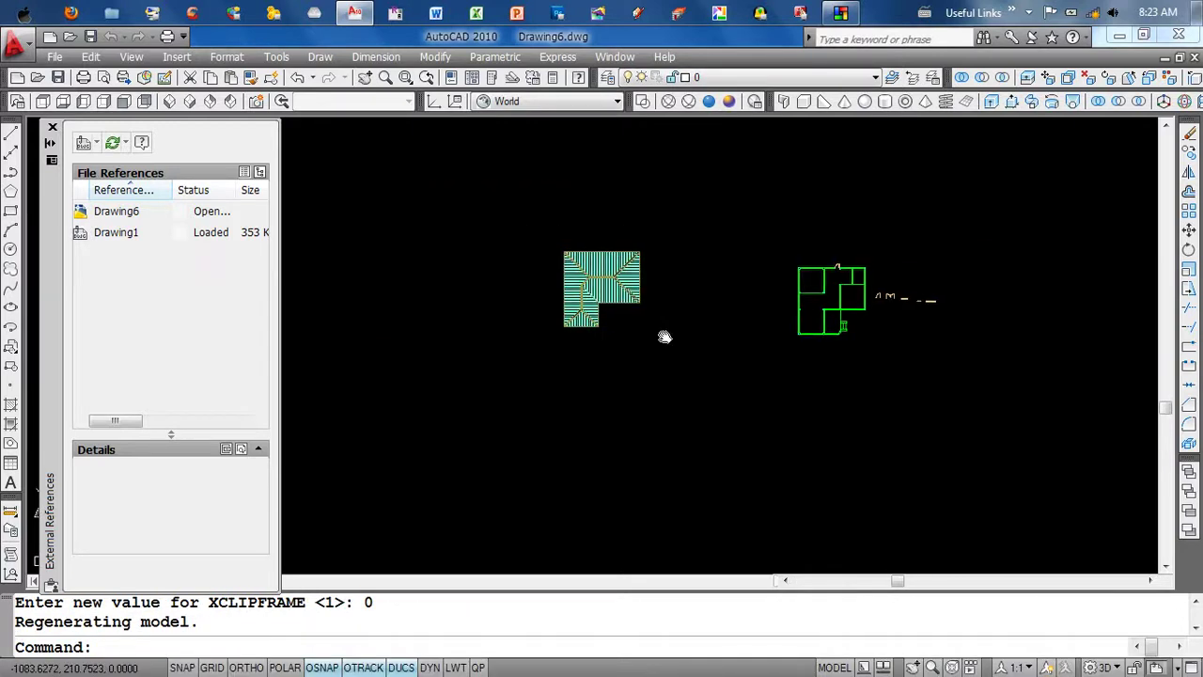
pyautogui.scroll(-1, 648, 338)
pyautogui.scroll(2, 611, 341)
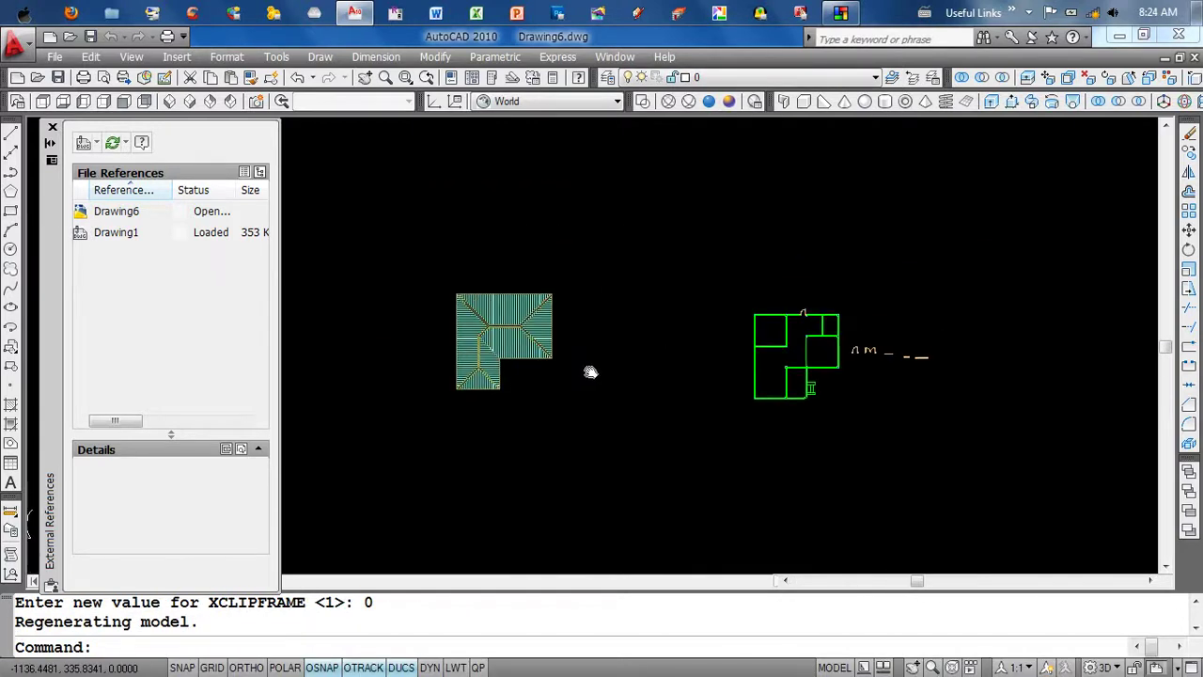
pyautogui.click(84, 239)
pyautogui.scroll(2, 334, 341)
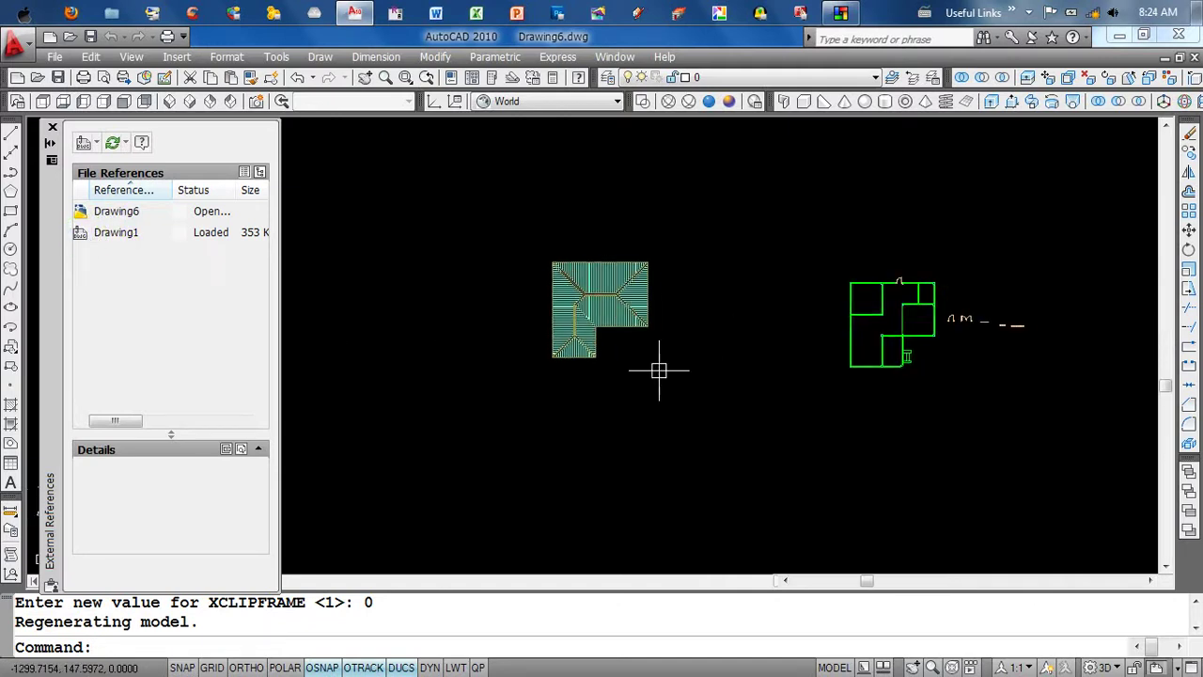
pyautogui.click(89, 232)
pyautogui.scroll(-2, 655, 374)
pyautogui.scroll(5, 655, 374)
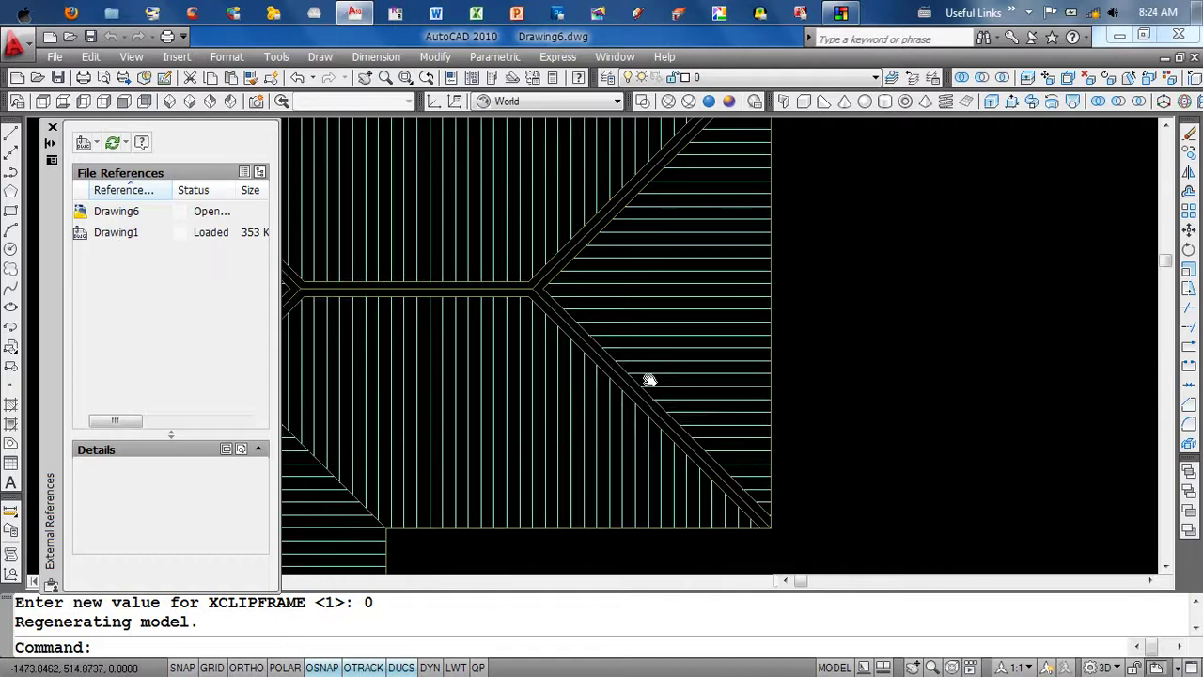
# - Display the Refedit controls again in Drawing6 with the whole roof plan and floor plan in view
pyautogui.scroll(-2, 818, 323)
pyautogui.scroll(-4, 776, 285)
pyautogui.moveTo(780, 390)
pyautogui.mouseDown(button='middle')
pyautogui.moveTo(768, 403)
pyautogui.moveTo(730, 379)
pyautogui.mouseUp(button='middle')
pyautogui.scroll(-2, 878, 385)
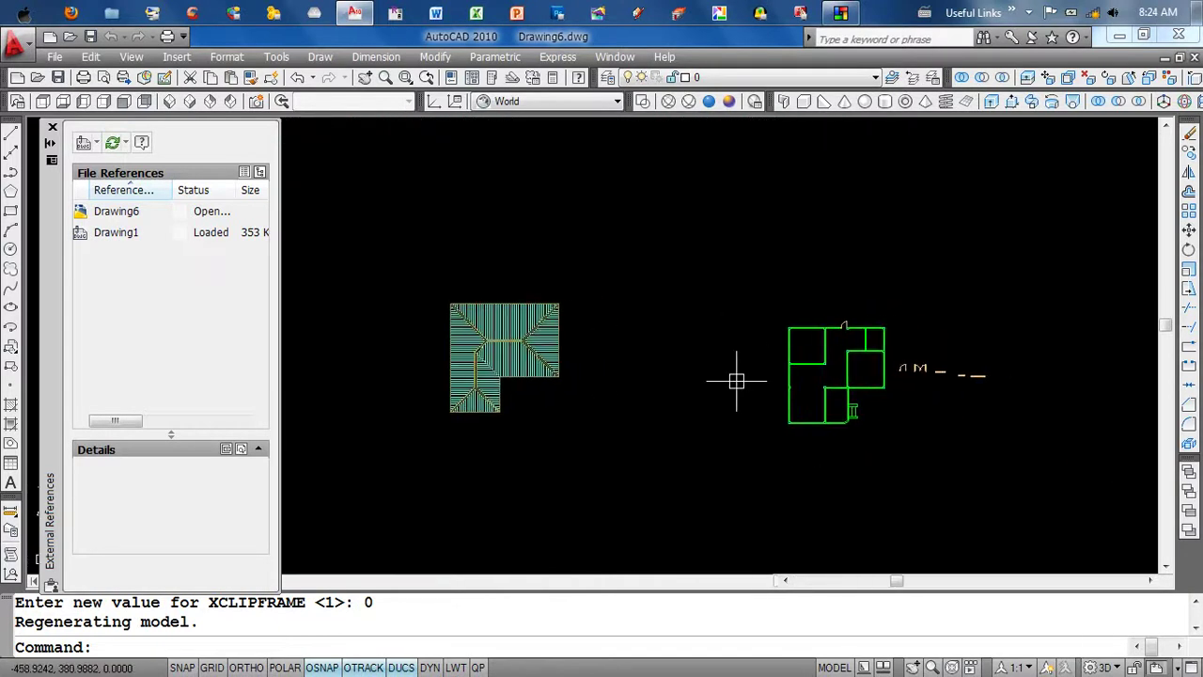
pyautogui.rightClick(539, 88)
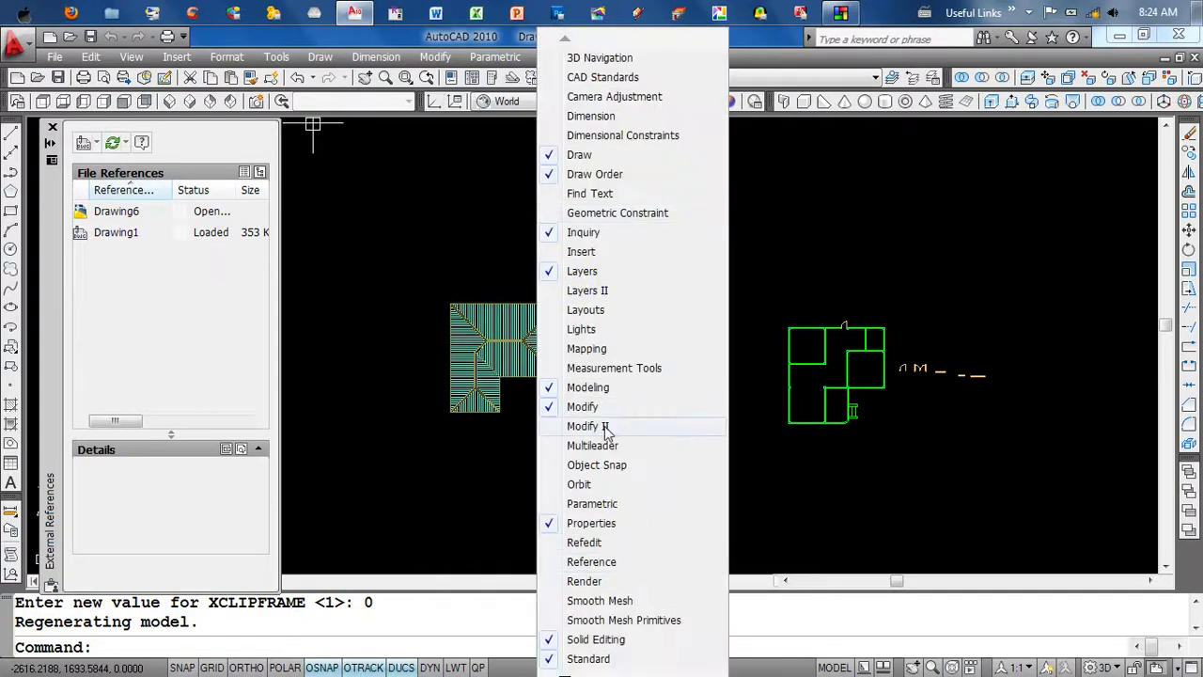
pyautogui.click(613, 543)
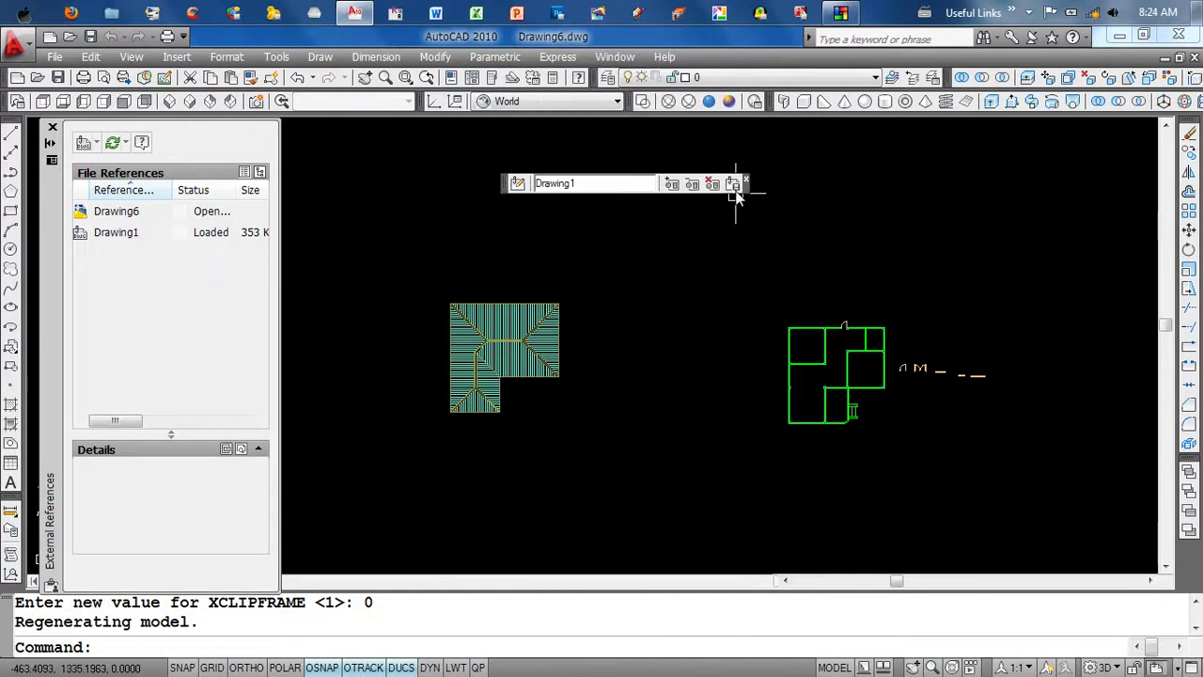
# - Try to save the reference edits back to the Drawing1 source file
pyautogui.click(733, 184)
pyautogui.click(609, 443)
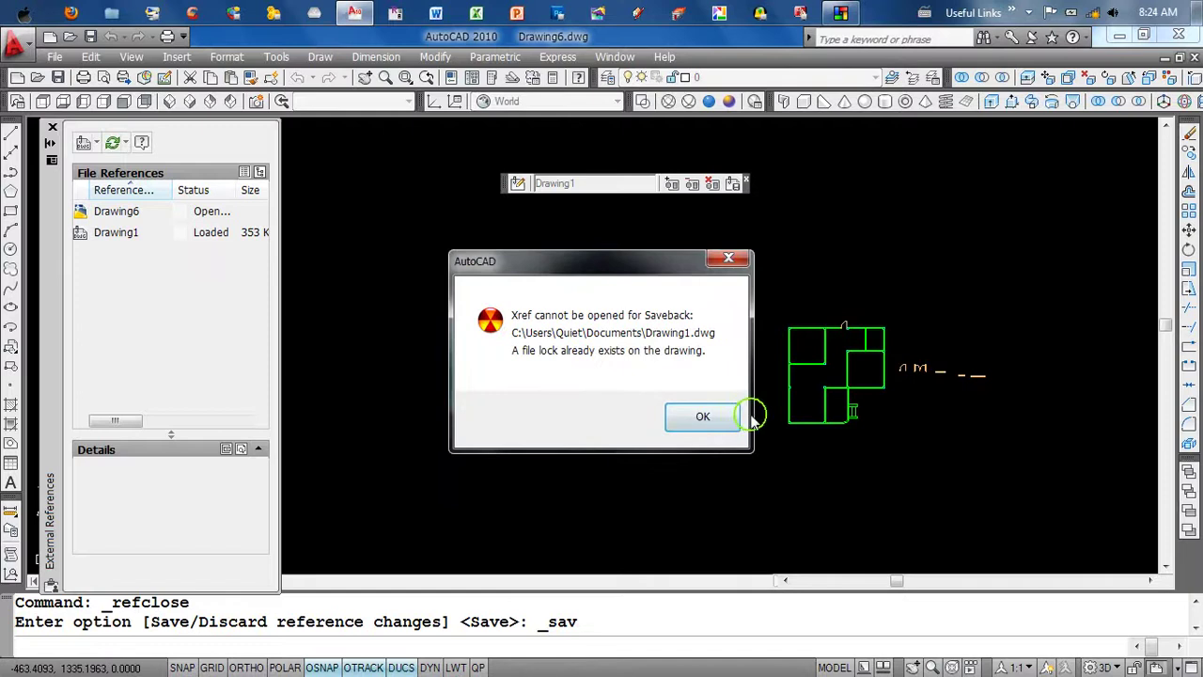
pyautogui.click(714, 424)
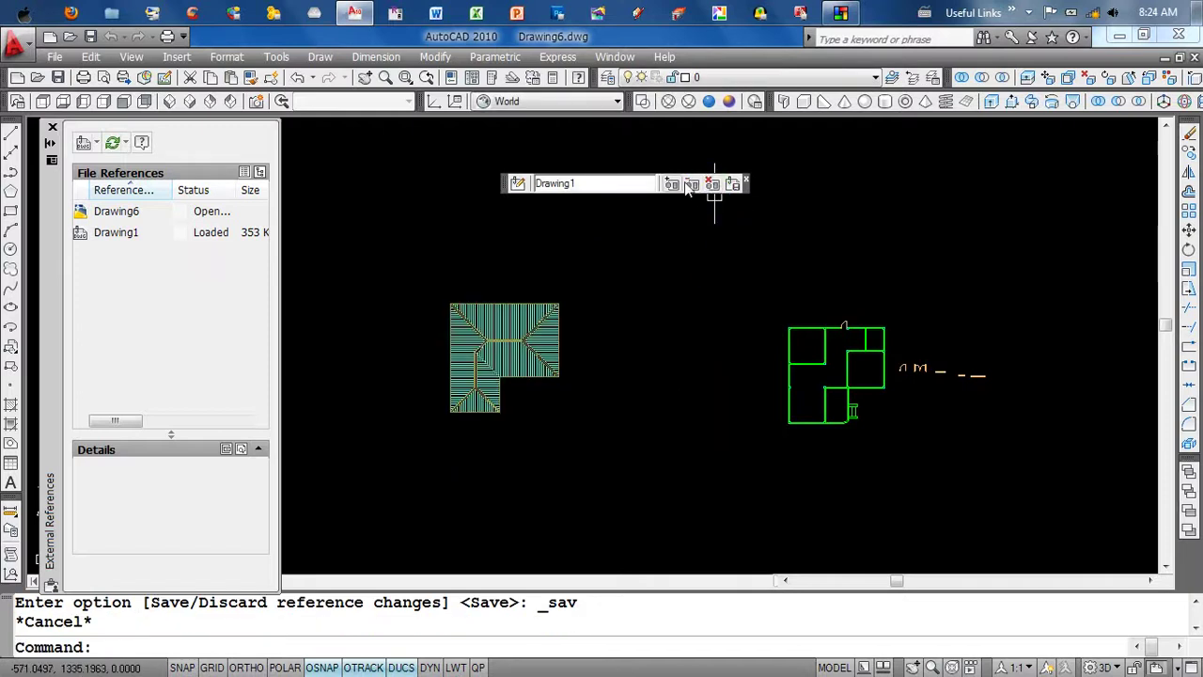
# - Discard the pending edits to the Drawing1 reference and detach it from Drawing6
pyautogui.click(712, 184)
pyautogui.click(636, 432)
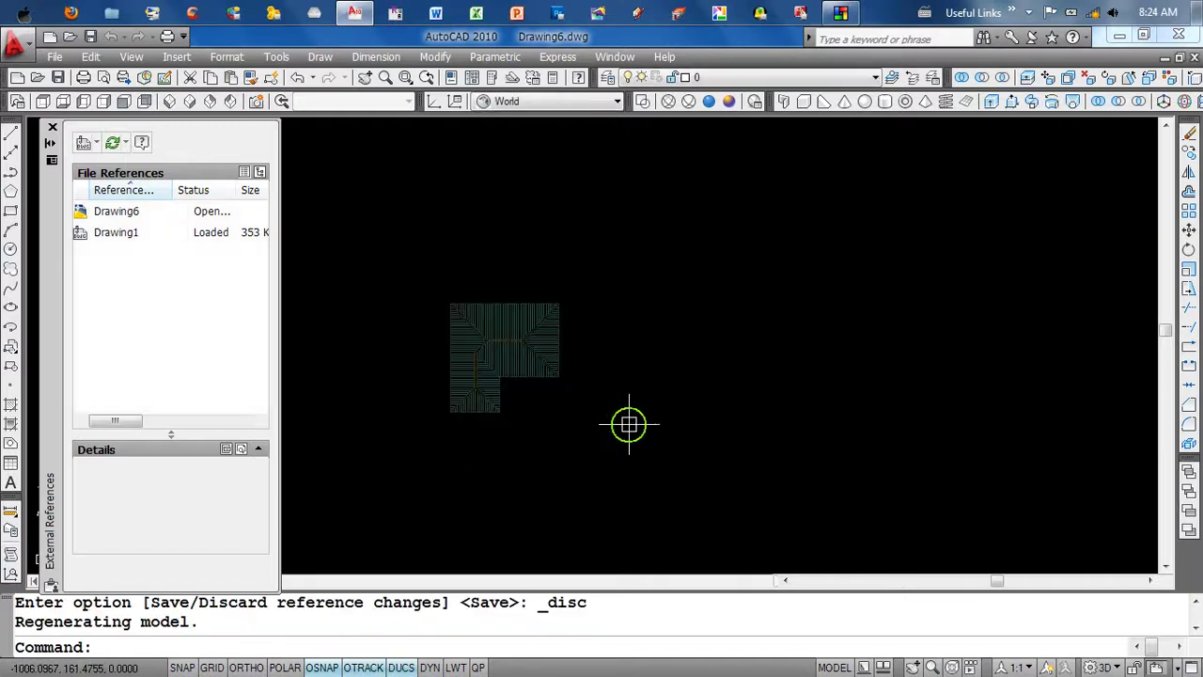
pyautogui.scroll(2, 592, 322)
pyautogui.moveTo(591, 322); pyautogui.dragTo(629, 340, button='middle')
pyautogui.rightClick(100, 235)
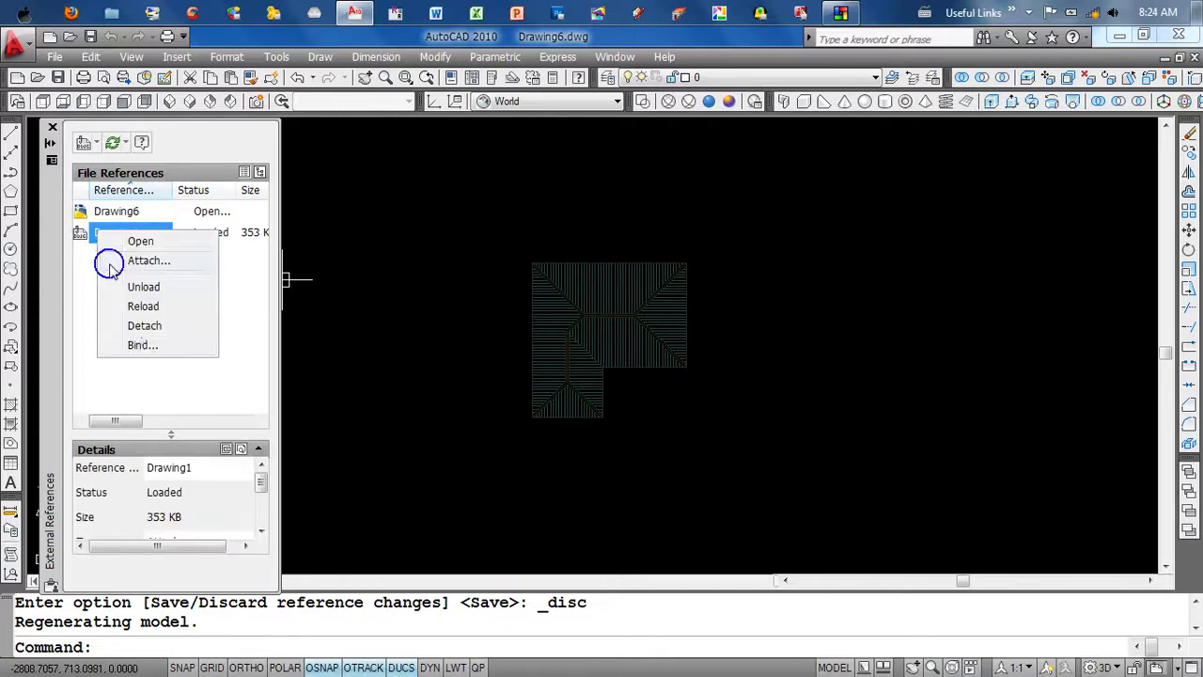
pyautogui.click(144, 326)
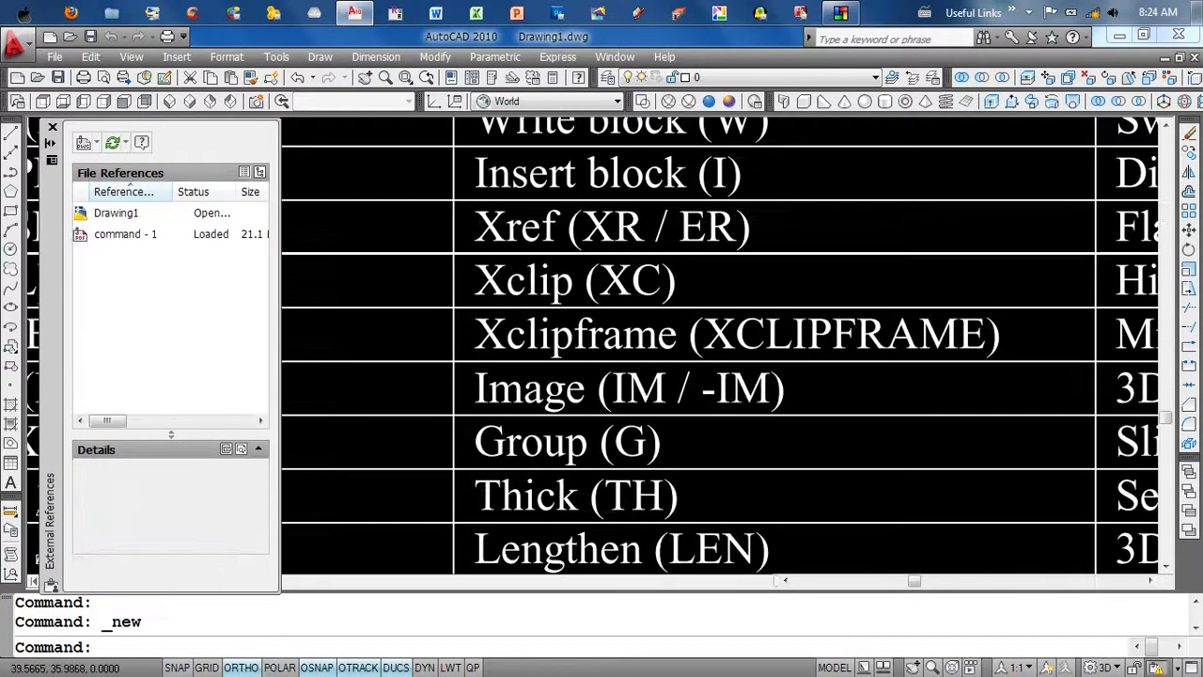
# - Review the entries around Xclipframe and Image in the command list of Drawing1
pyautogui.moveTo(833, 346); pyautogui.dragTo(855, 306, button='middle')
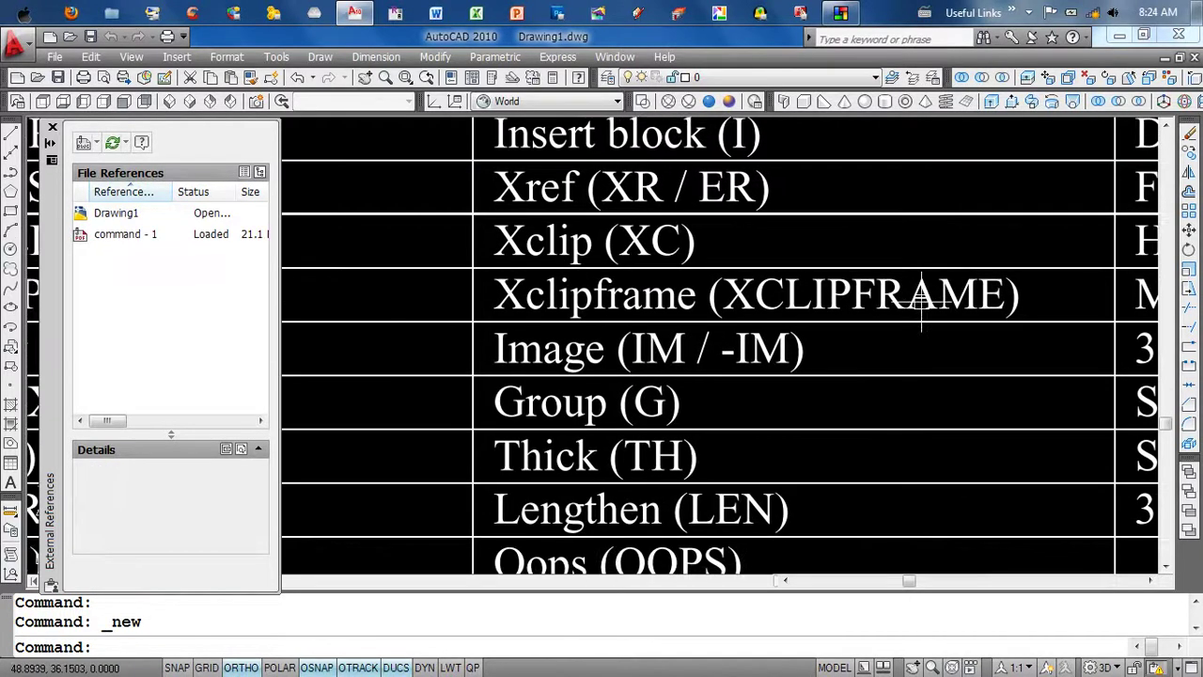